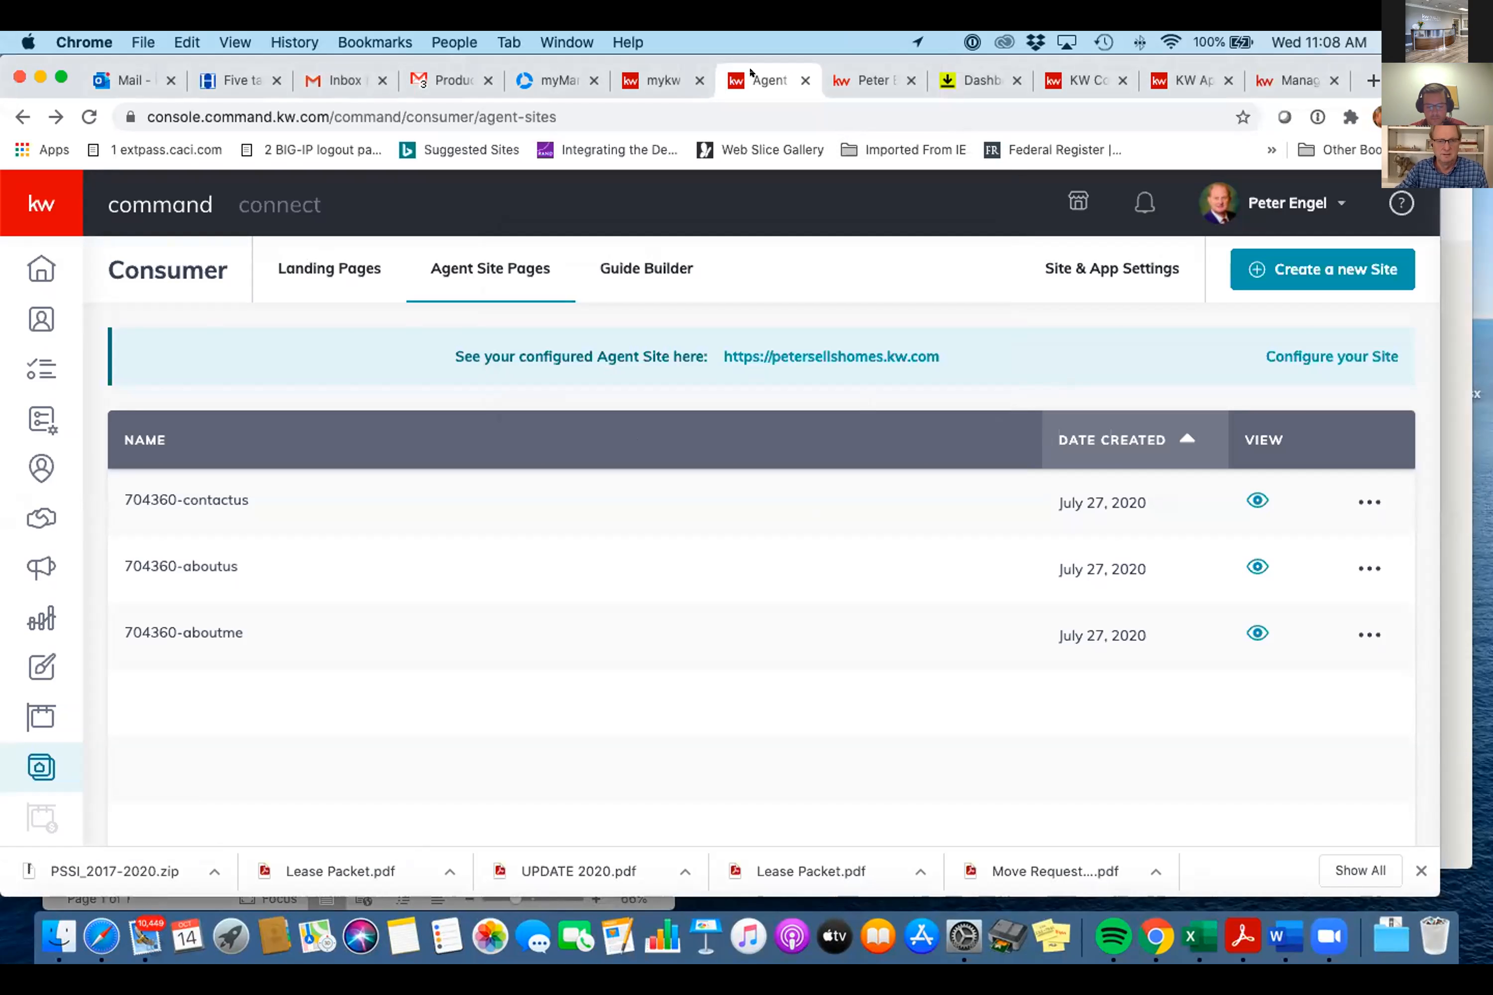
- From the Opportunities Leases Pending stage, filter Type to Landlord and bring up the landlord opportunity's details
left_click(29, 519)
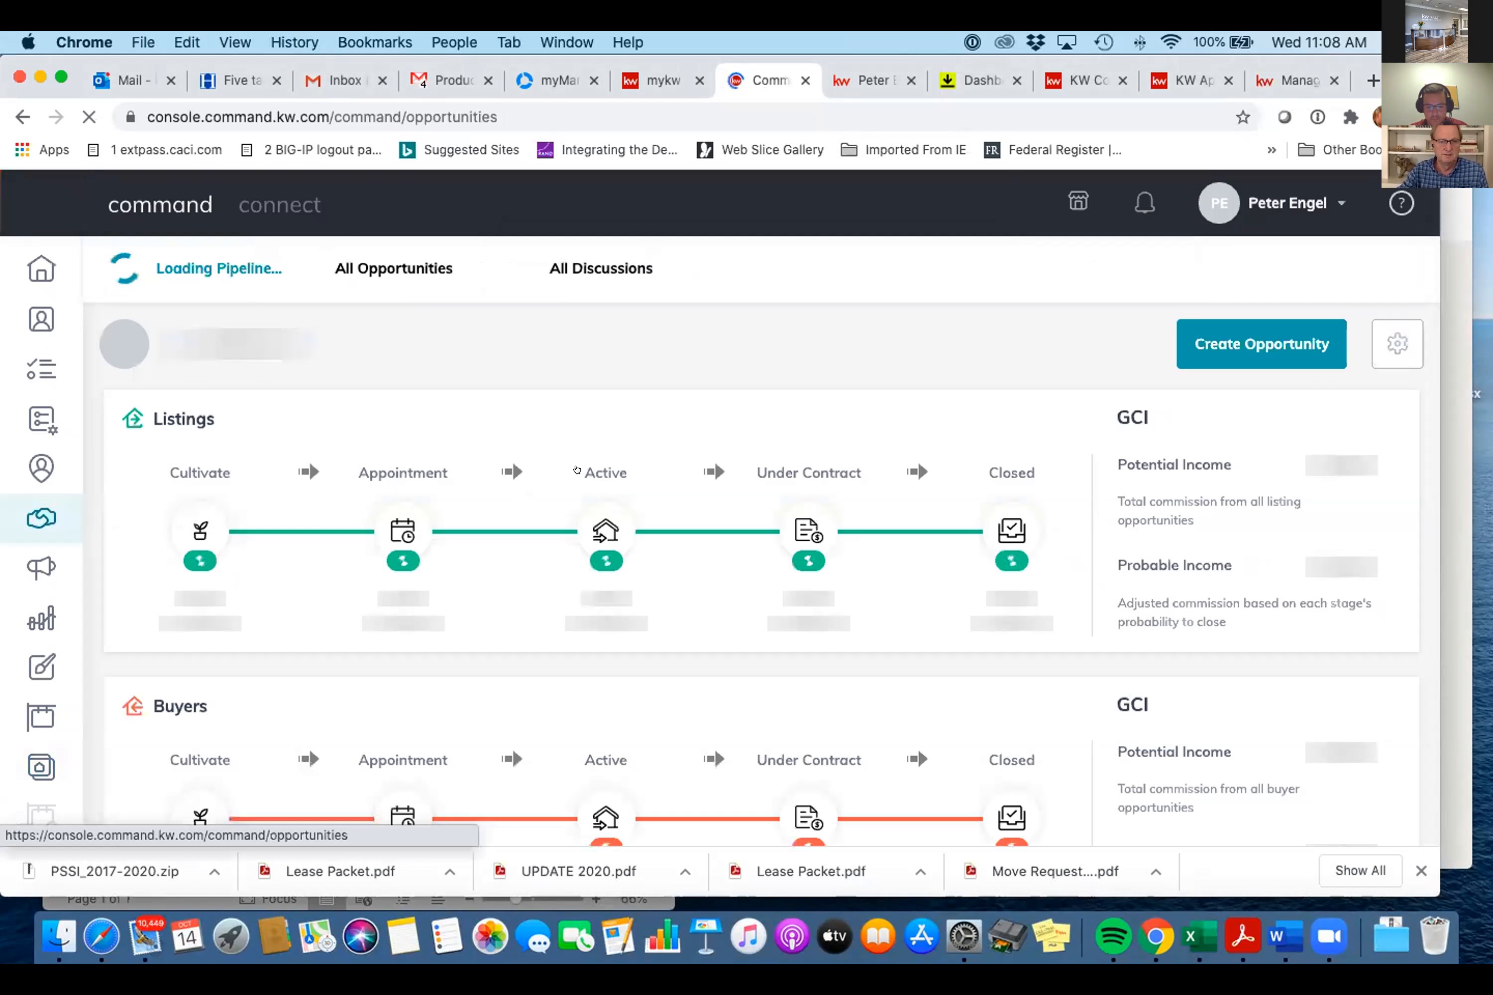
scroll(578, 473, "down", 4)
scroll(577, 470, "down", 3)
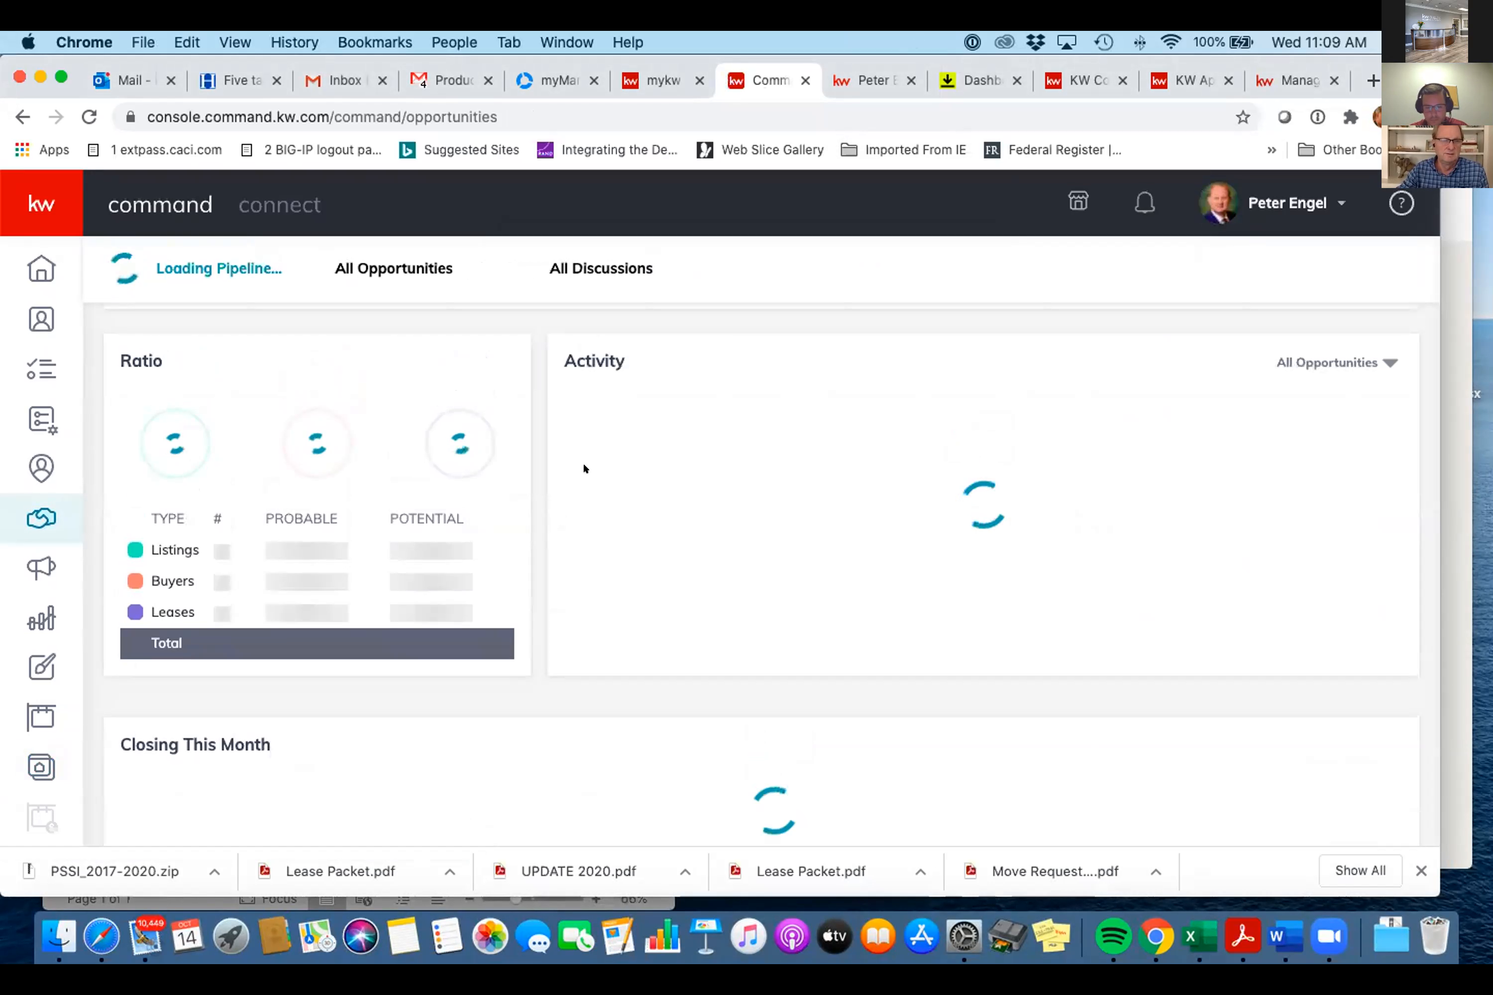
scroll(578, 470, "up", 5)
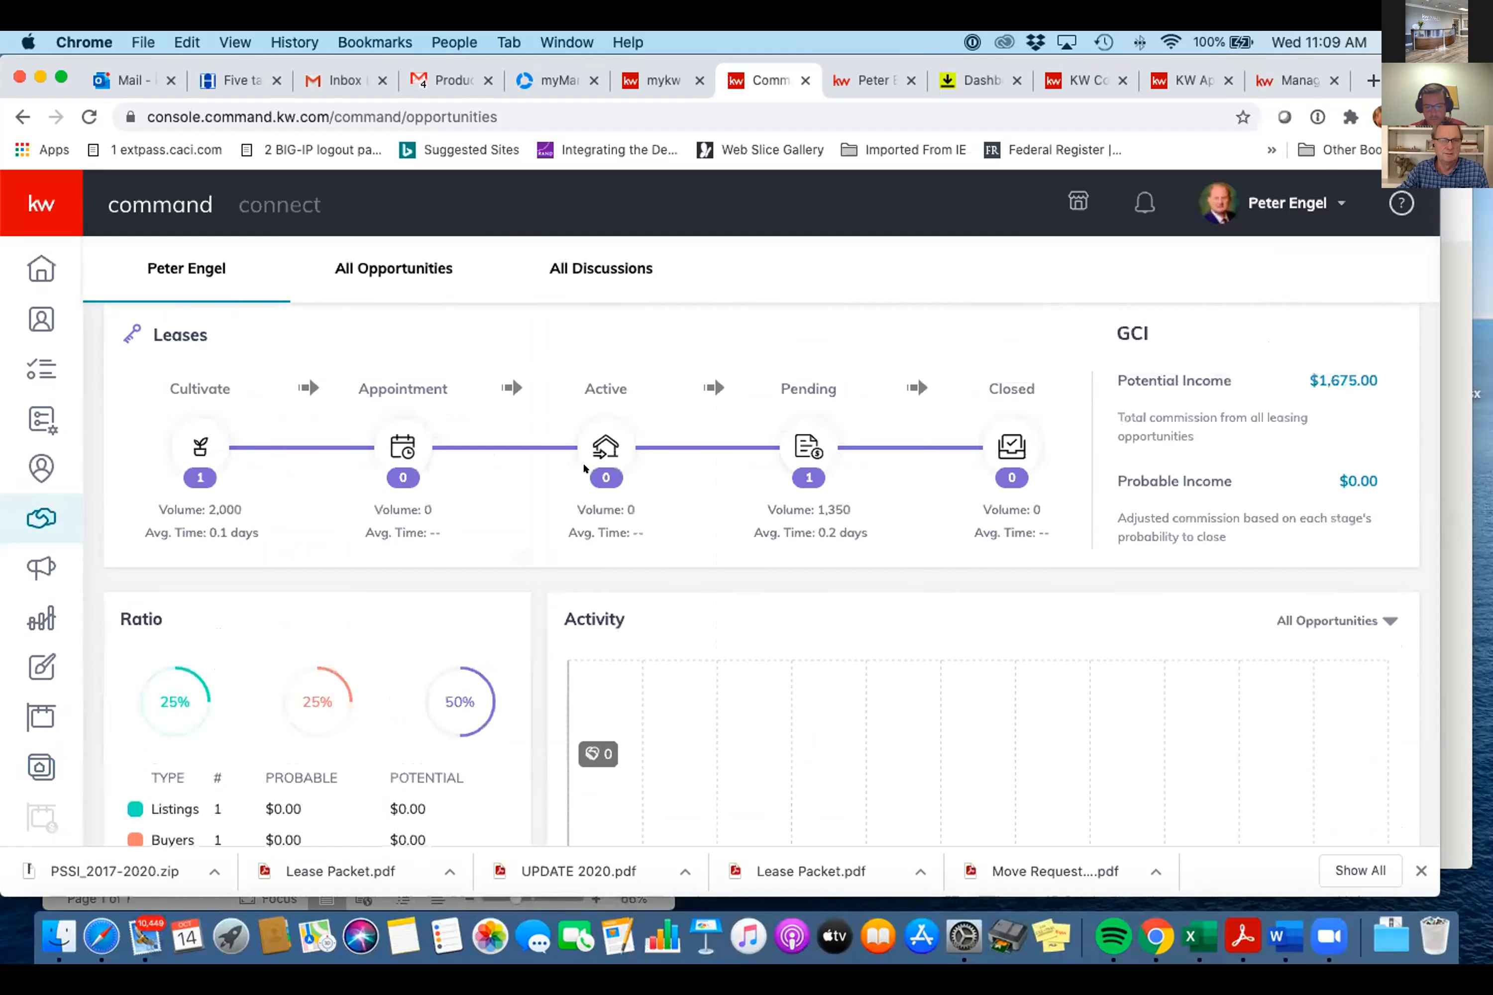
scroll(576, 469, "up", 2)
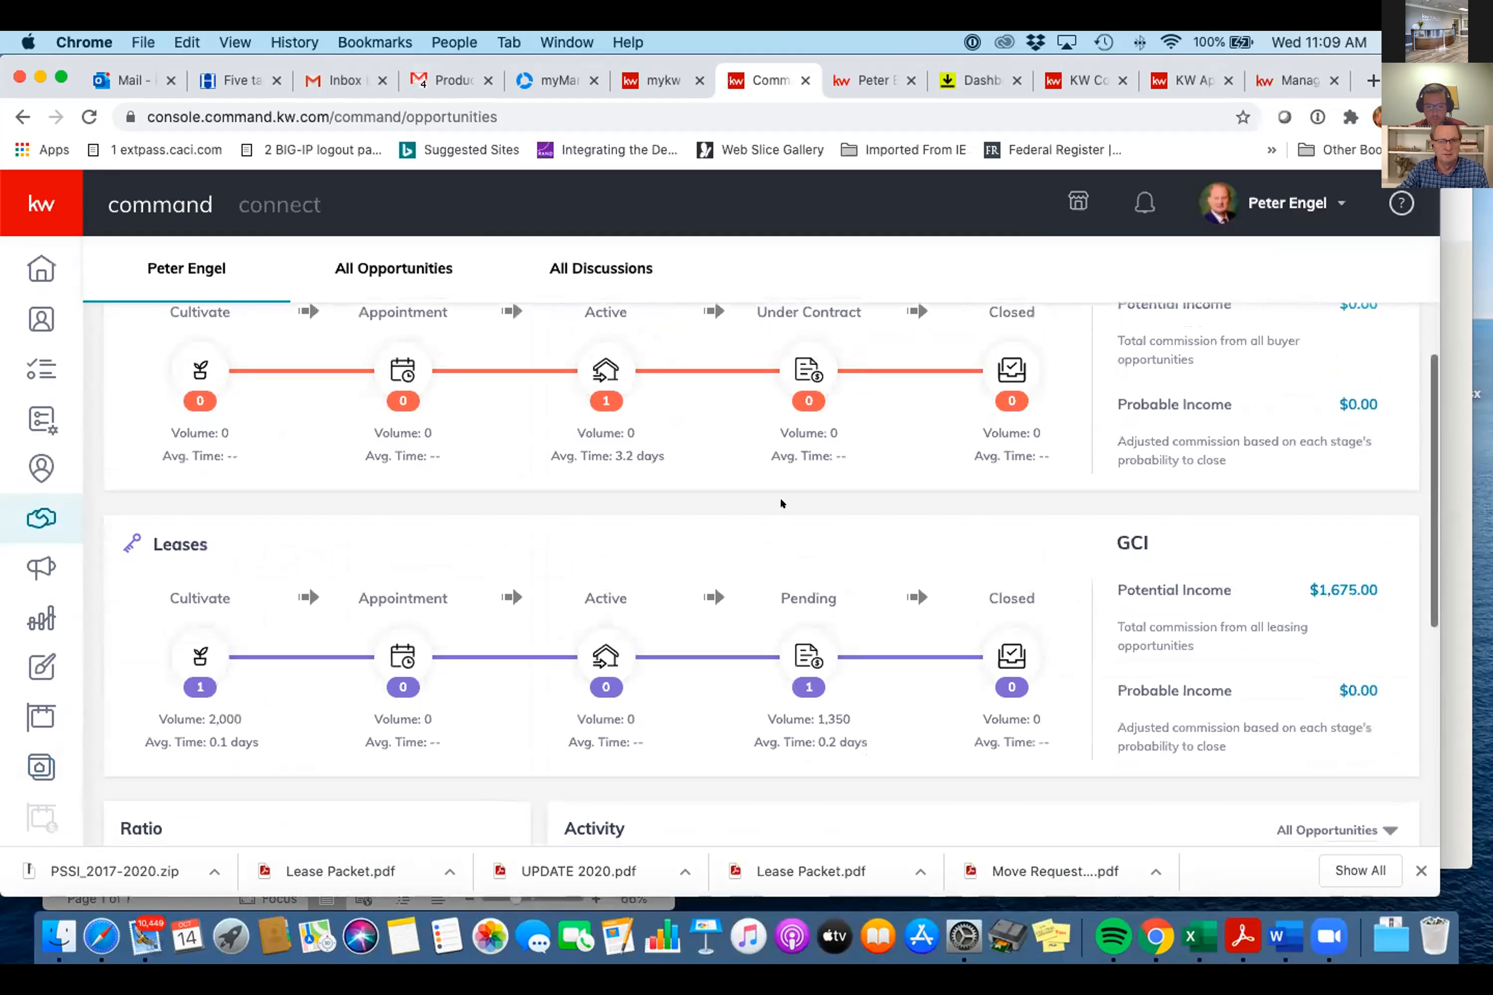
left_click(795, 651)
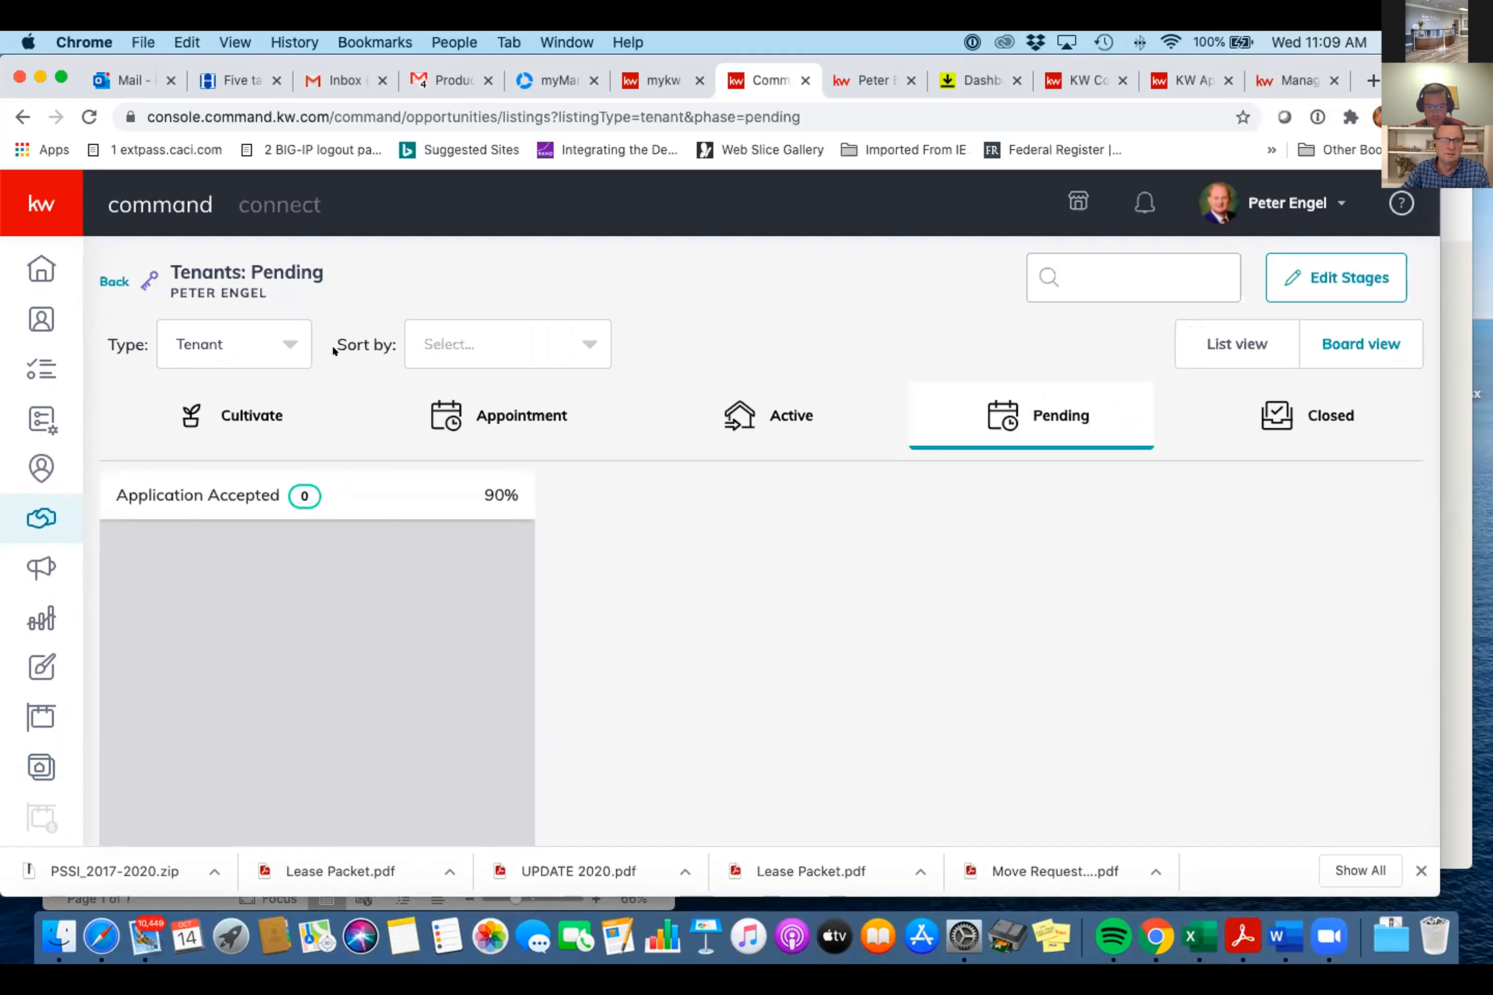
left_click(282, 344)
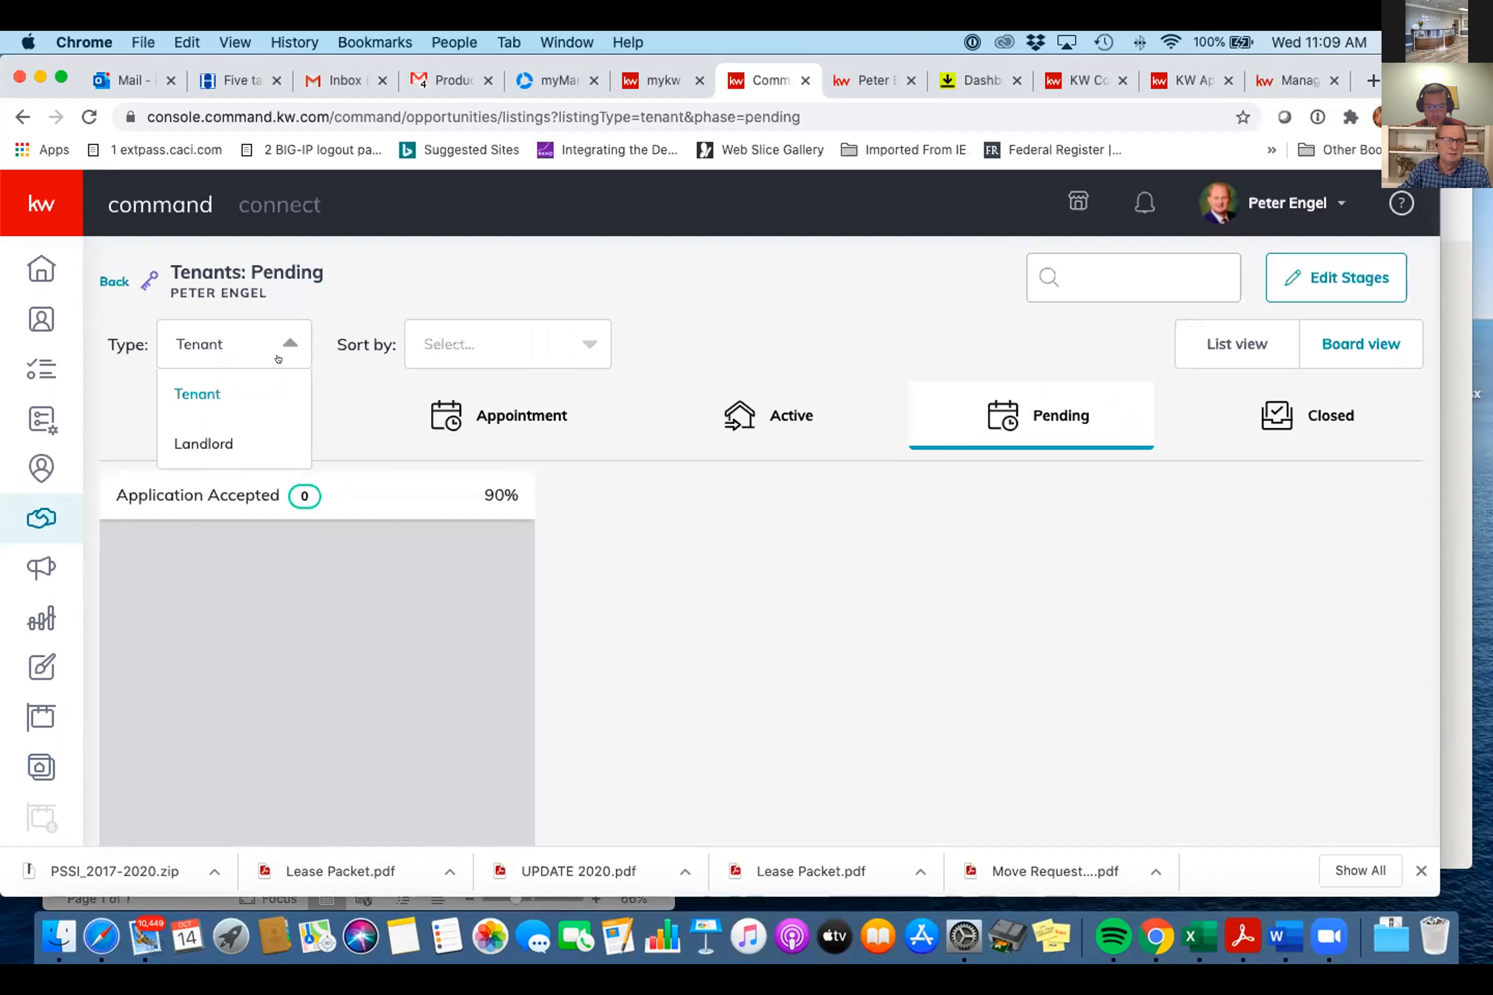
left_click(256, 438)
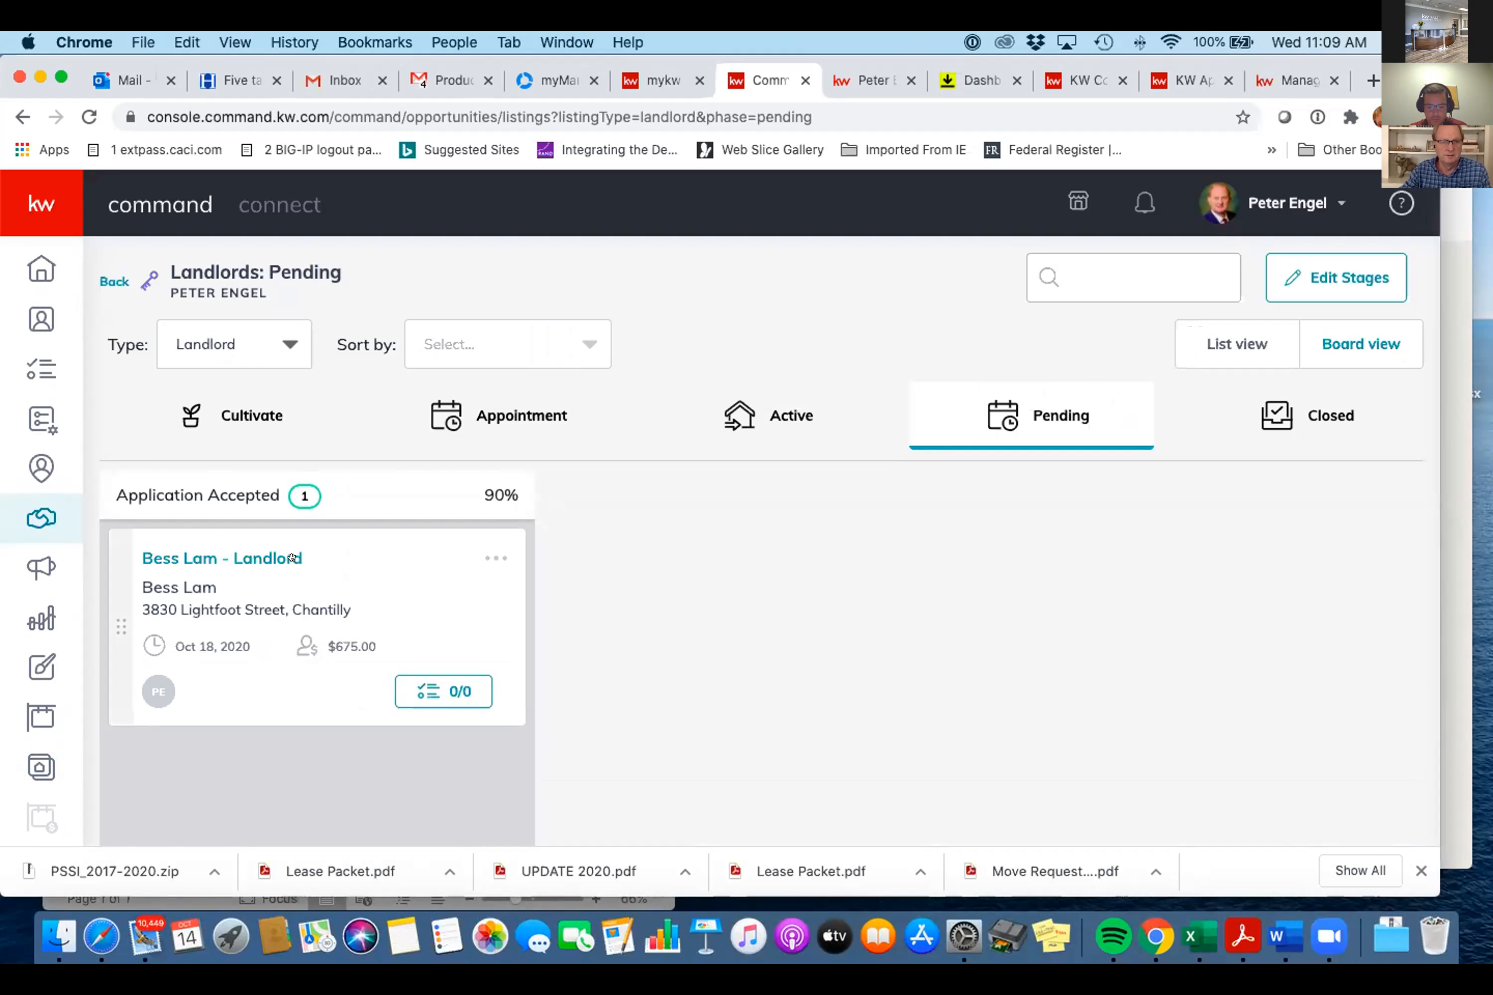
left_click(261, 558)
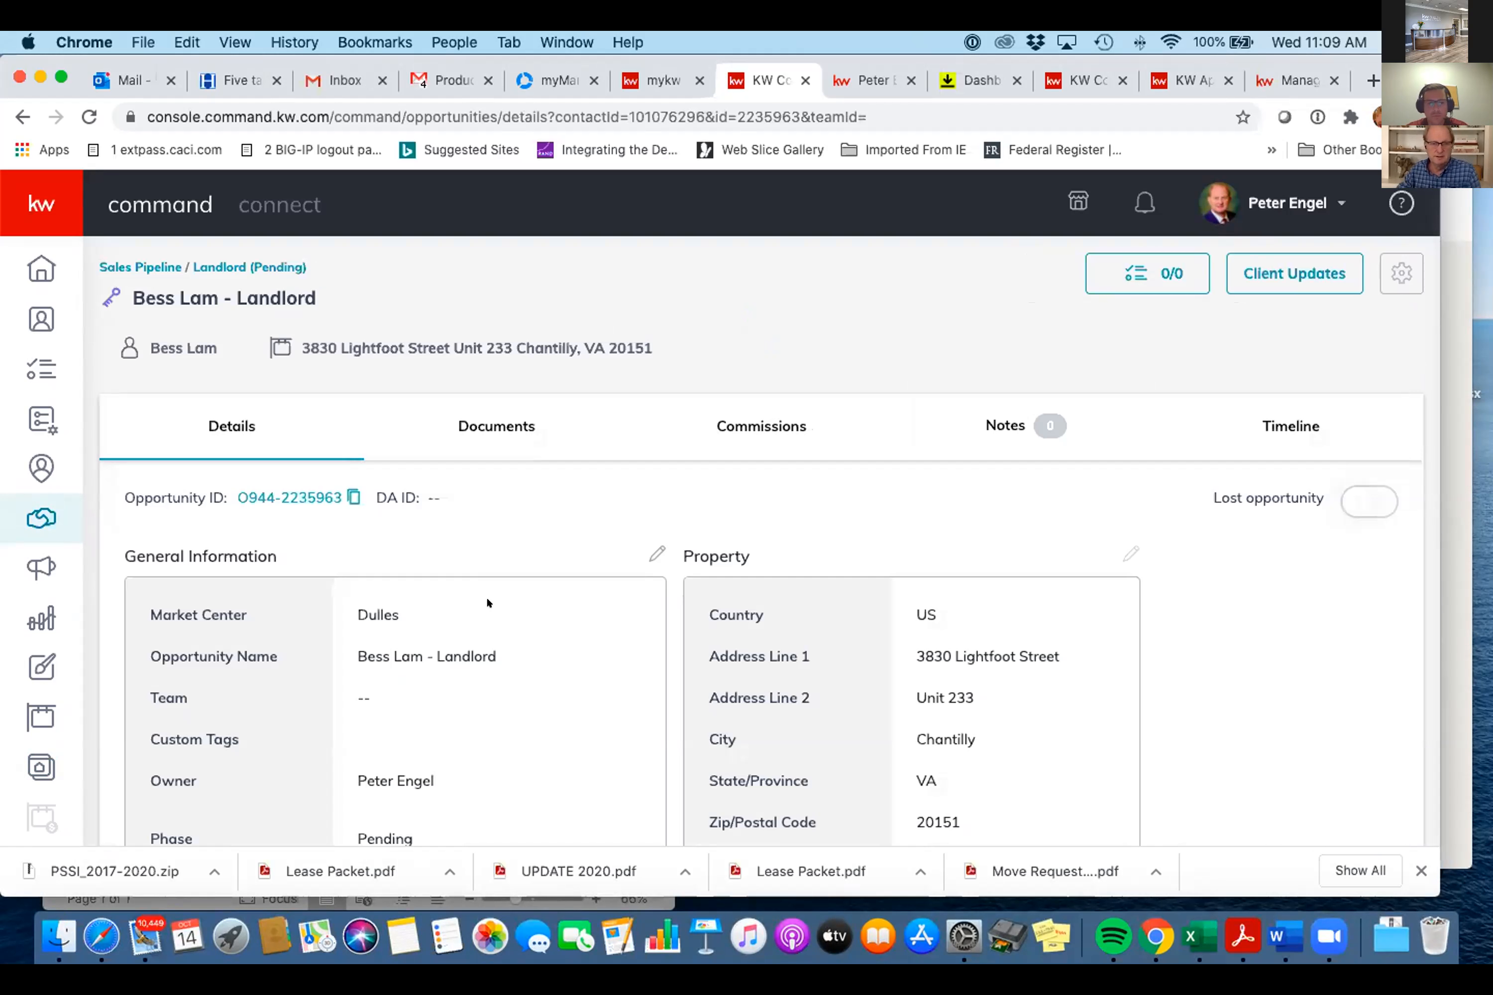
- Go to the Commissions tab and review the General Information, Payment and Summary showing $675.00 unassigned
left_click(741, 420)
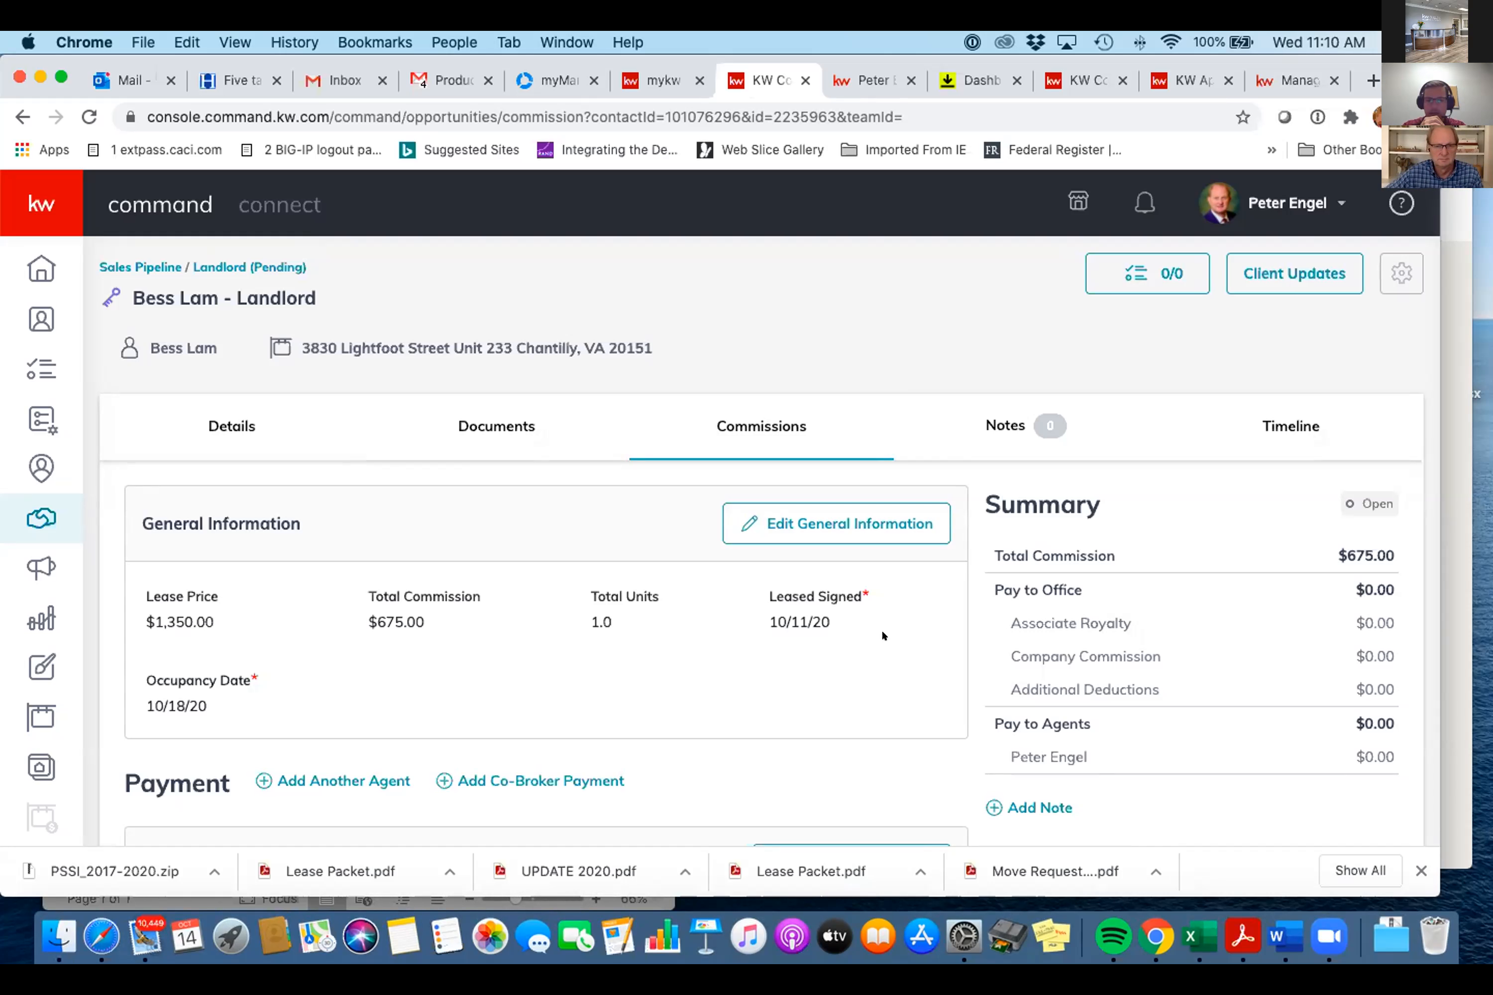
scroll(884, 635, "down", 3)
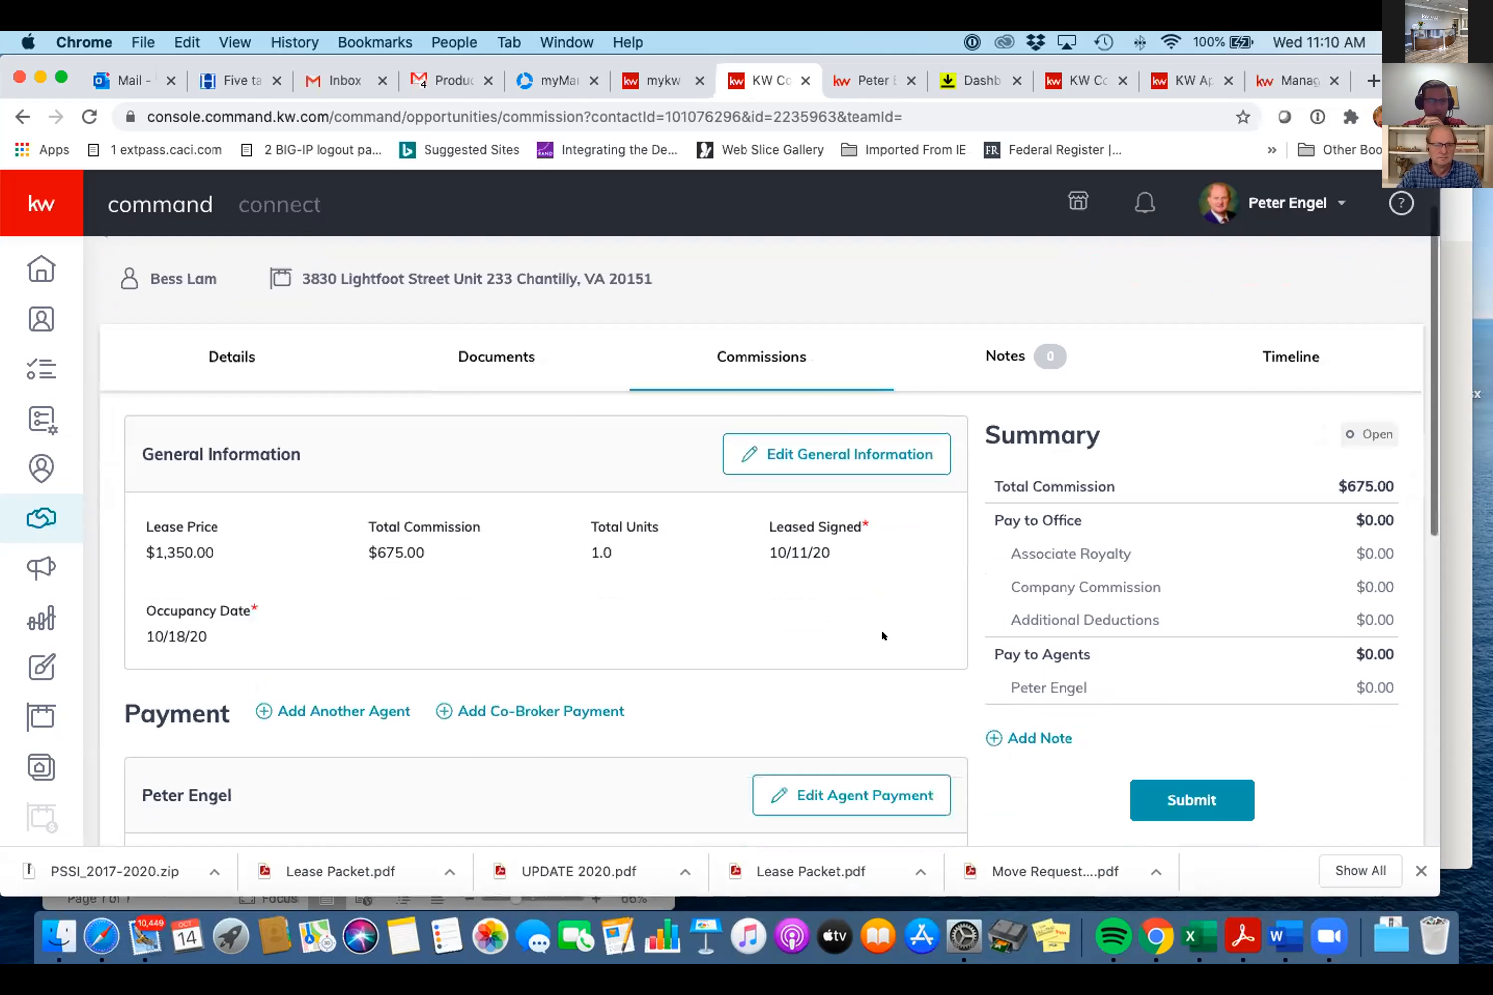
scroll(884, 636, "up", 1)
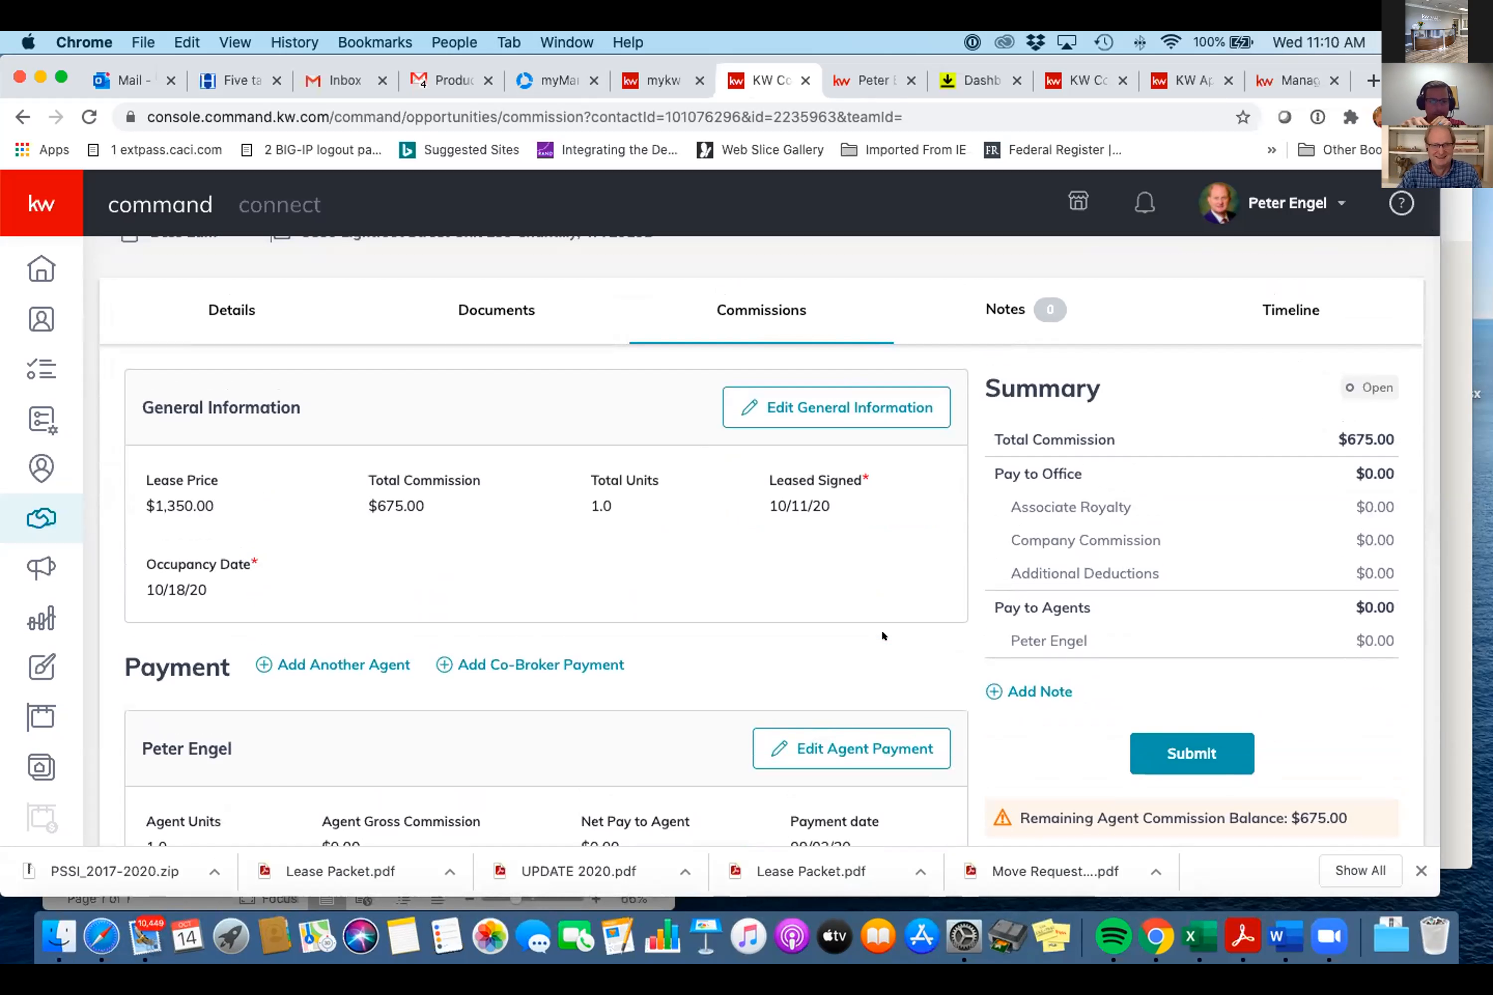
scroll(882, 636, "down", 6)
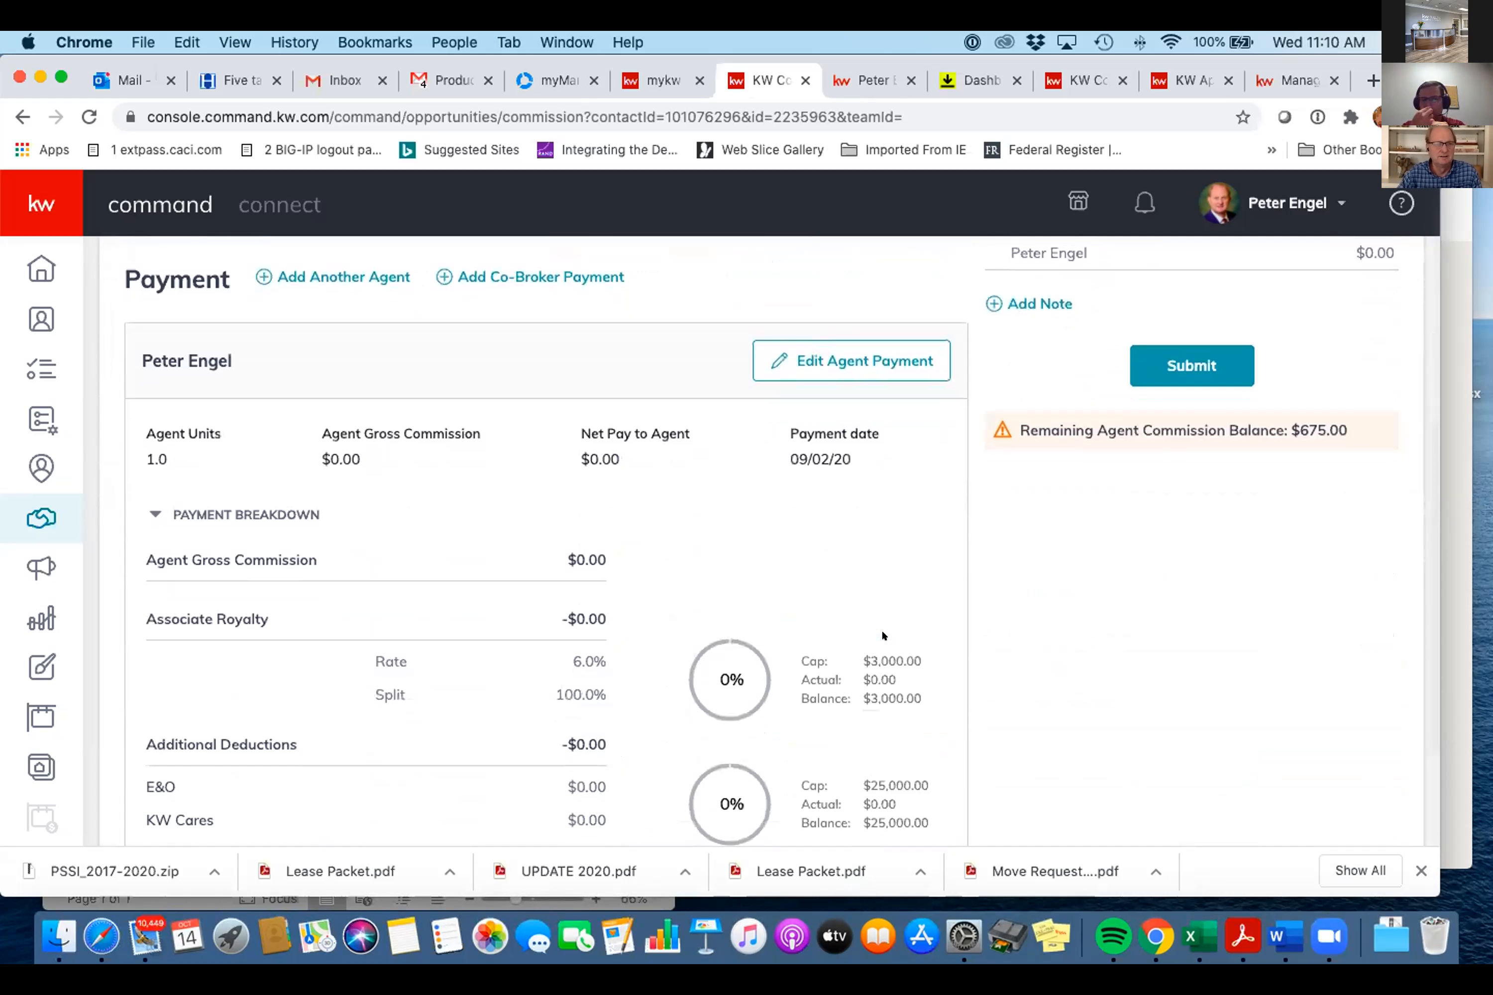
scroll(882, 635, "up", 1)
scroll(881, 636, "up", 5)
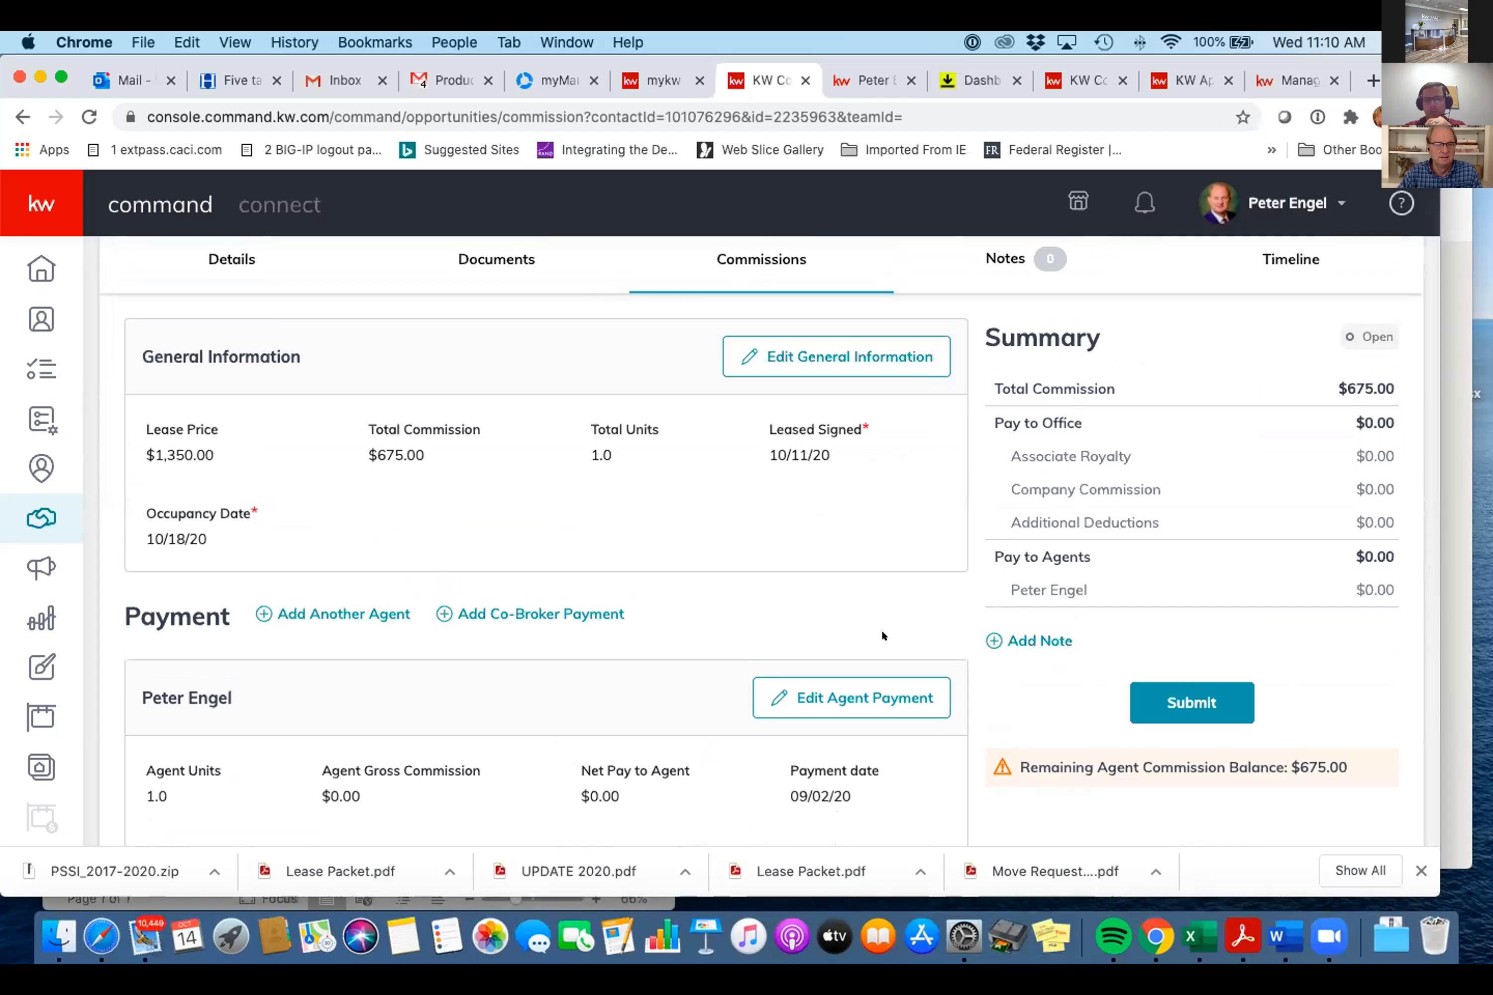
scroll(881, 629, "down", 2)
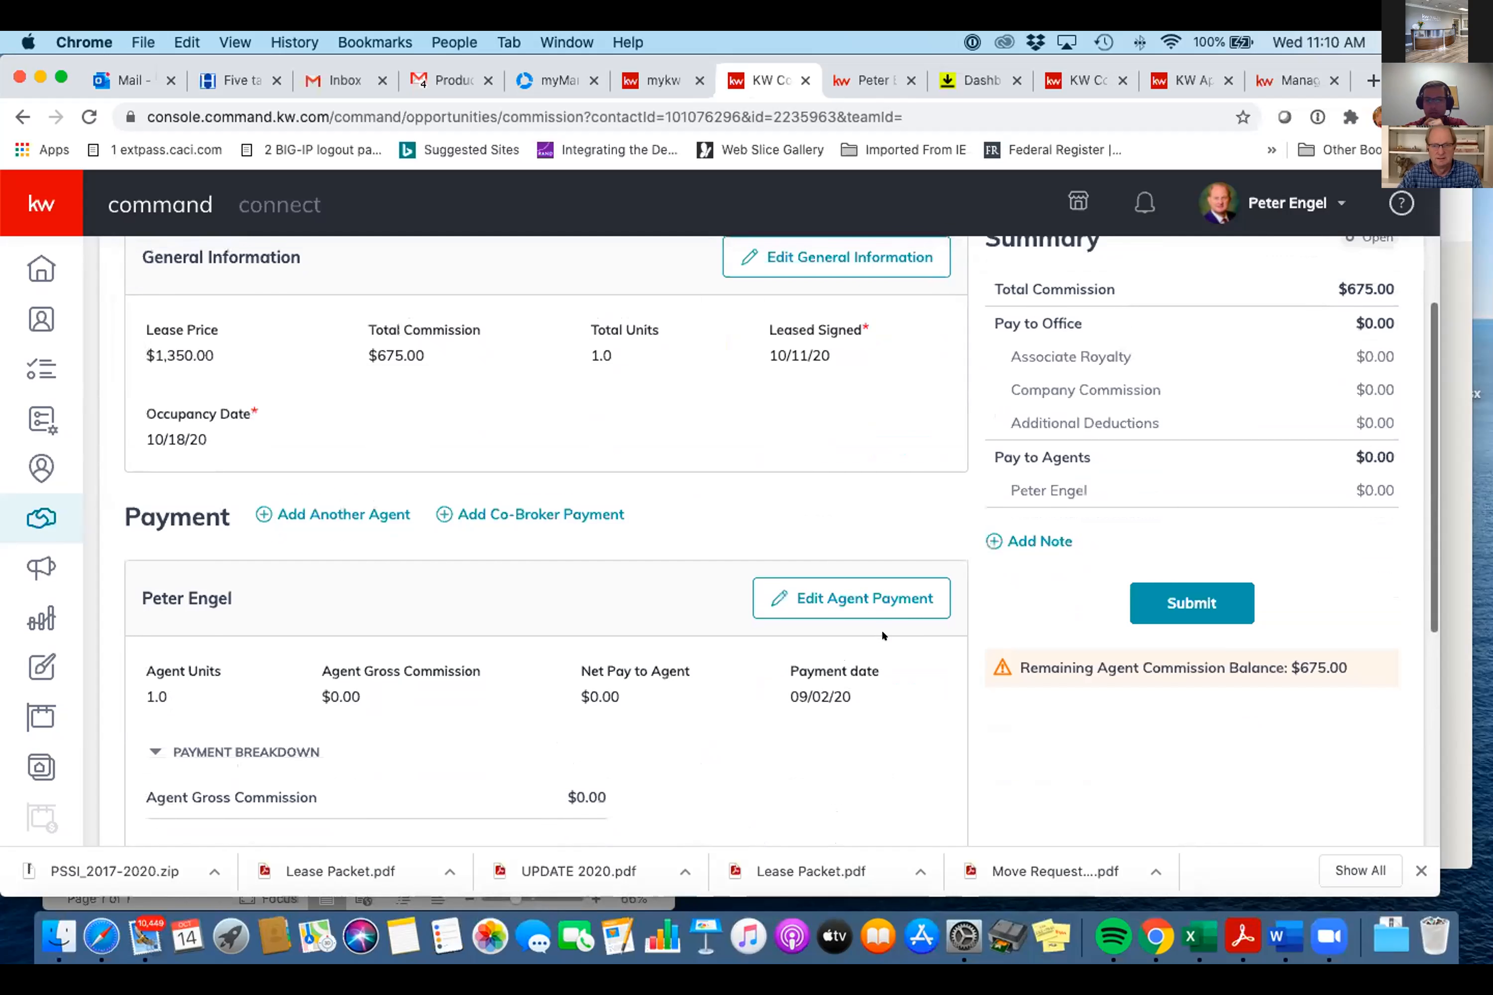
scroll(881, 628, "up", 2)
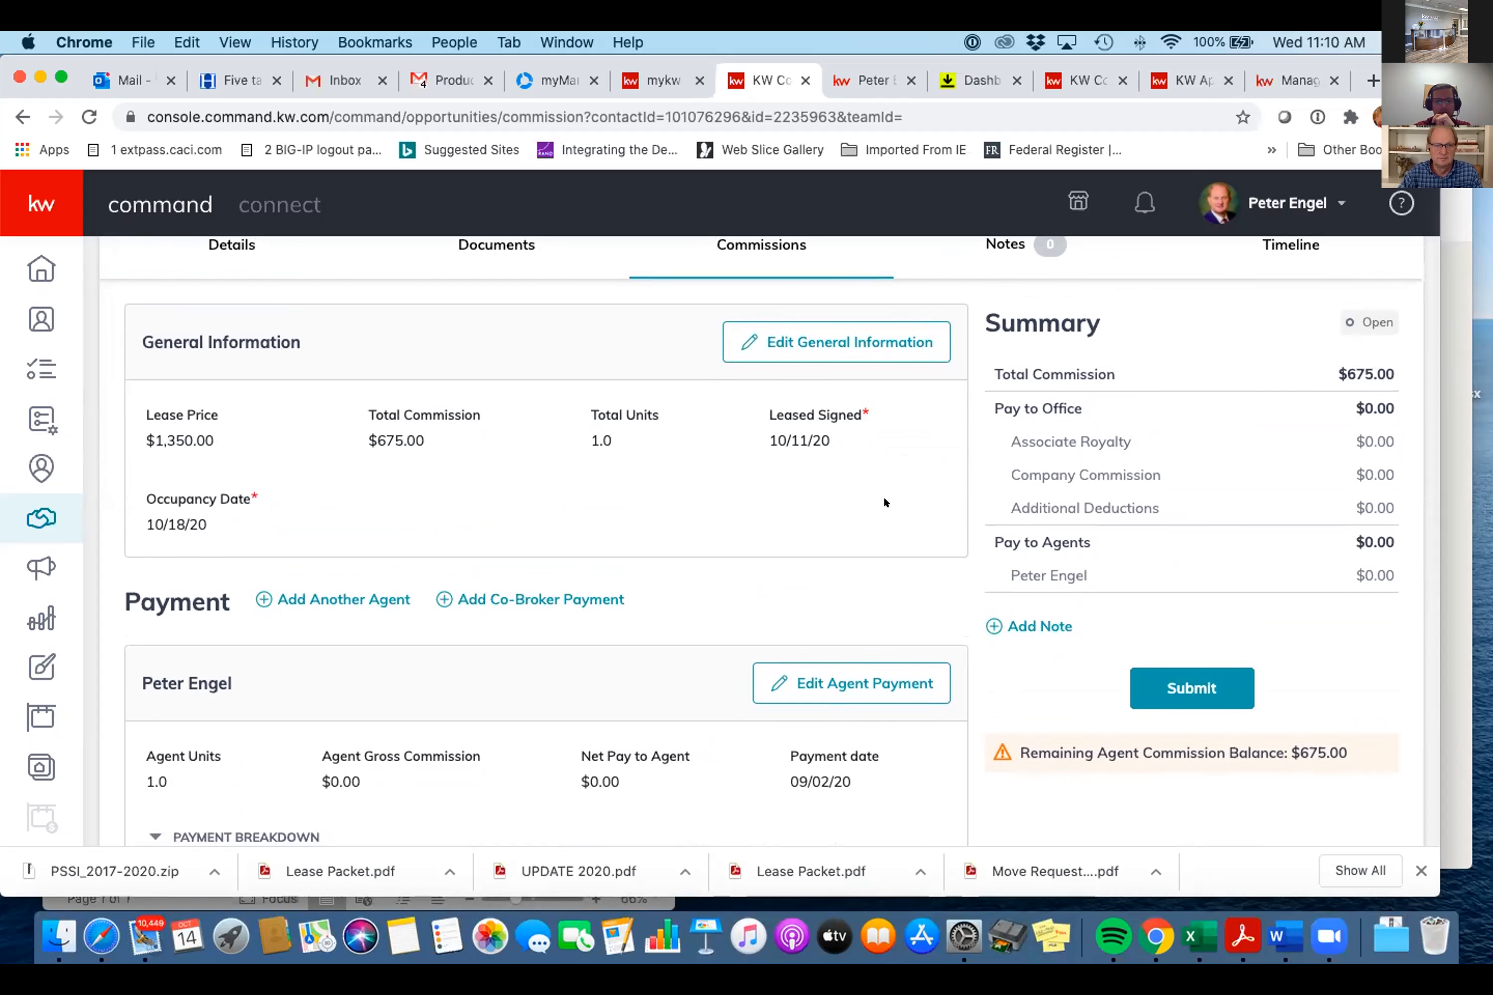
scroll(884, 502, "down", 2)
scroll(884, 502, "down", 3)
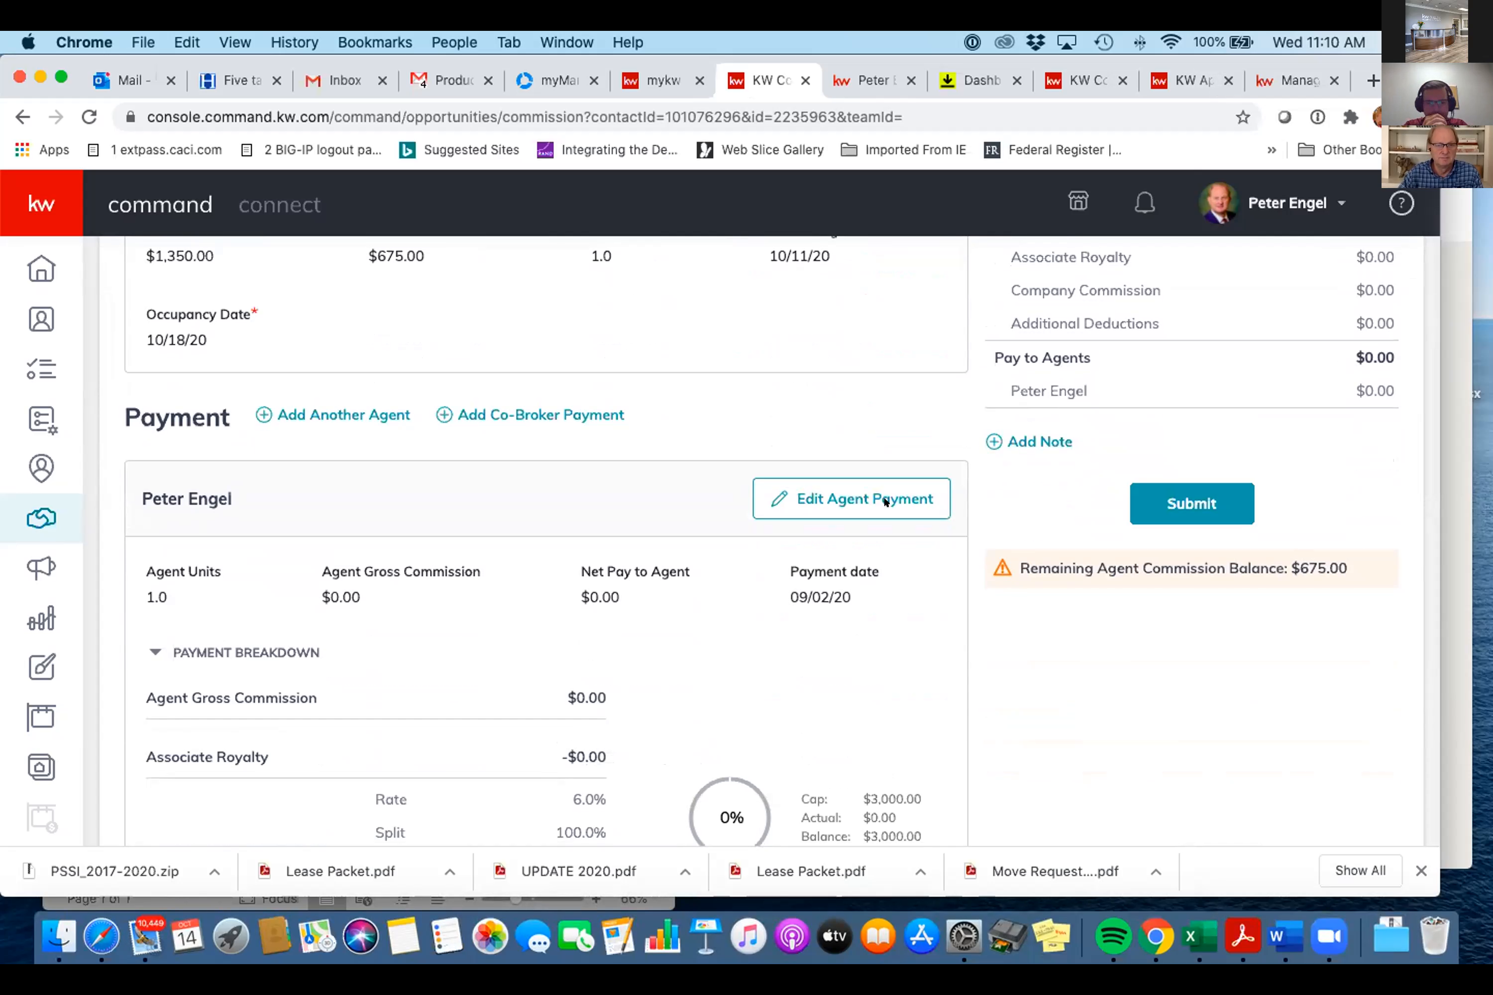
- Edit the agent payment and calculate the agent gross commission as $675.00
left_click(885, 502)
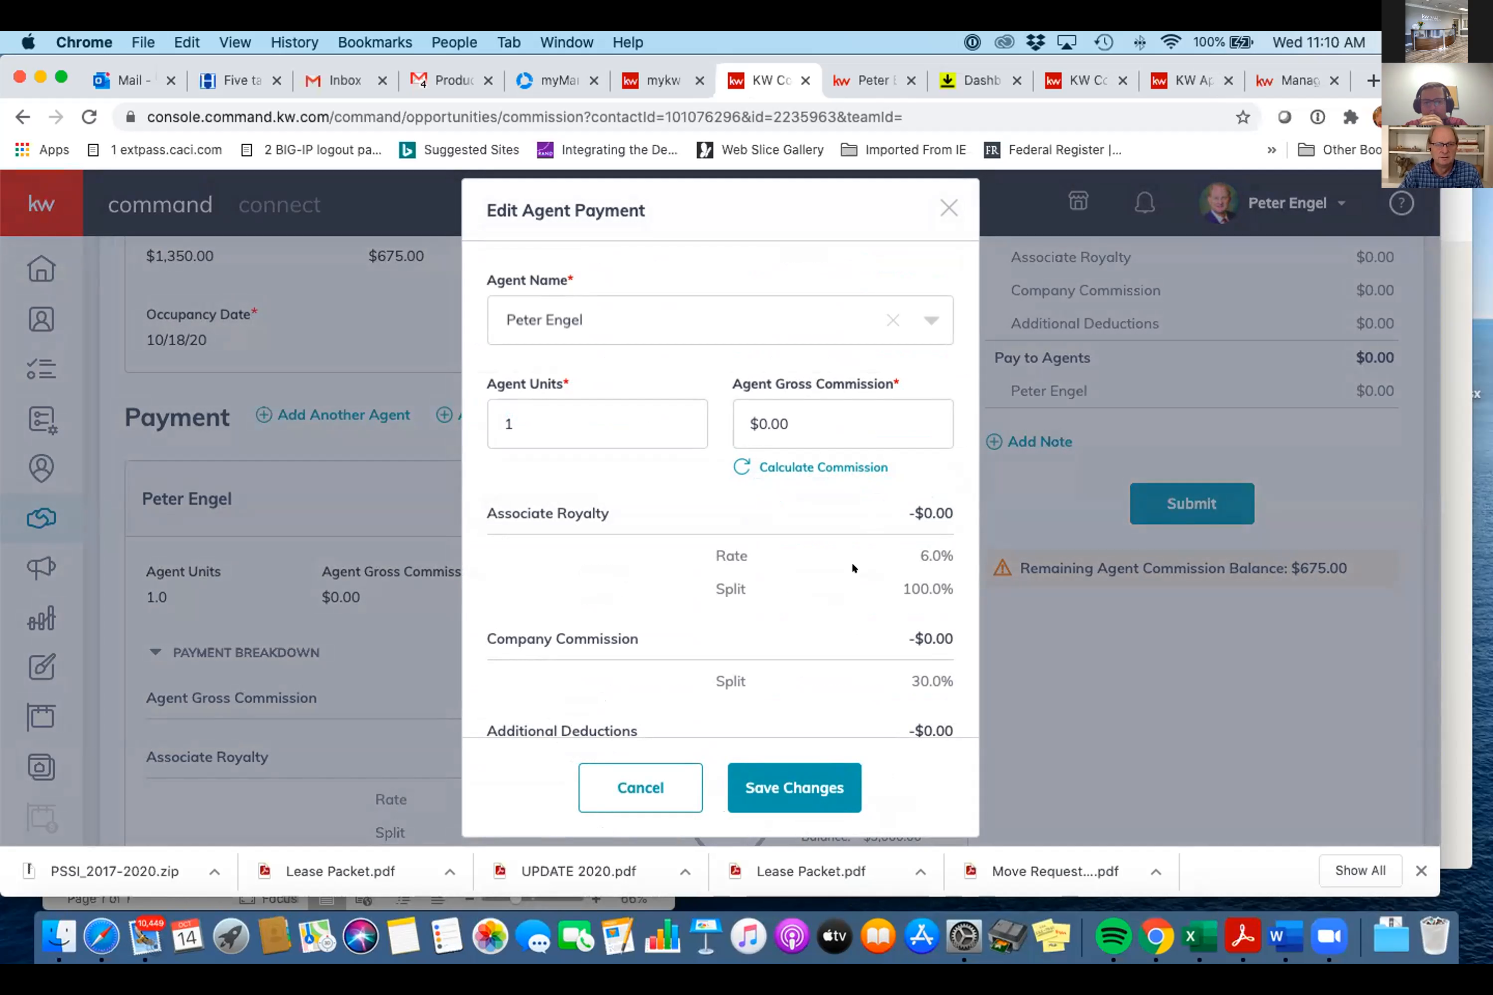
scroll(851, 560, "down", 3)
scroll(850, 561, "up", 5)
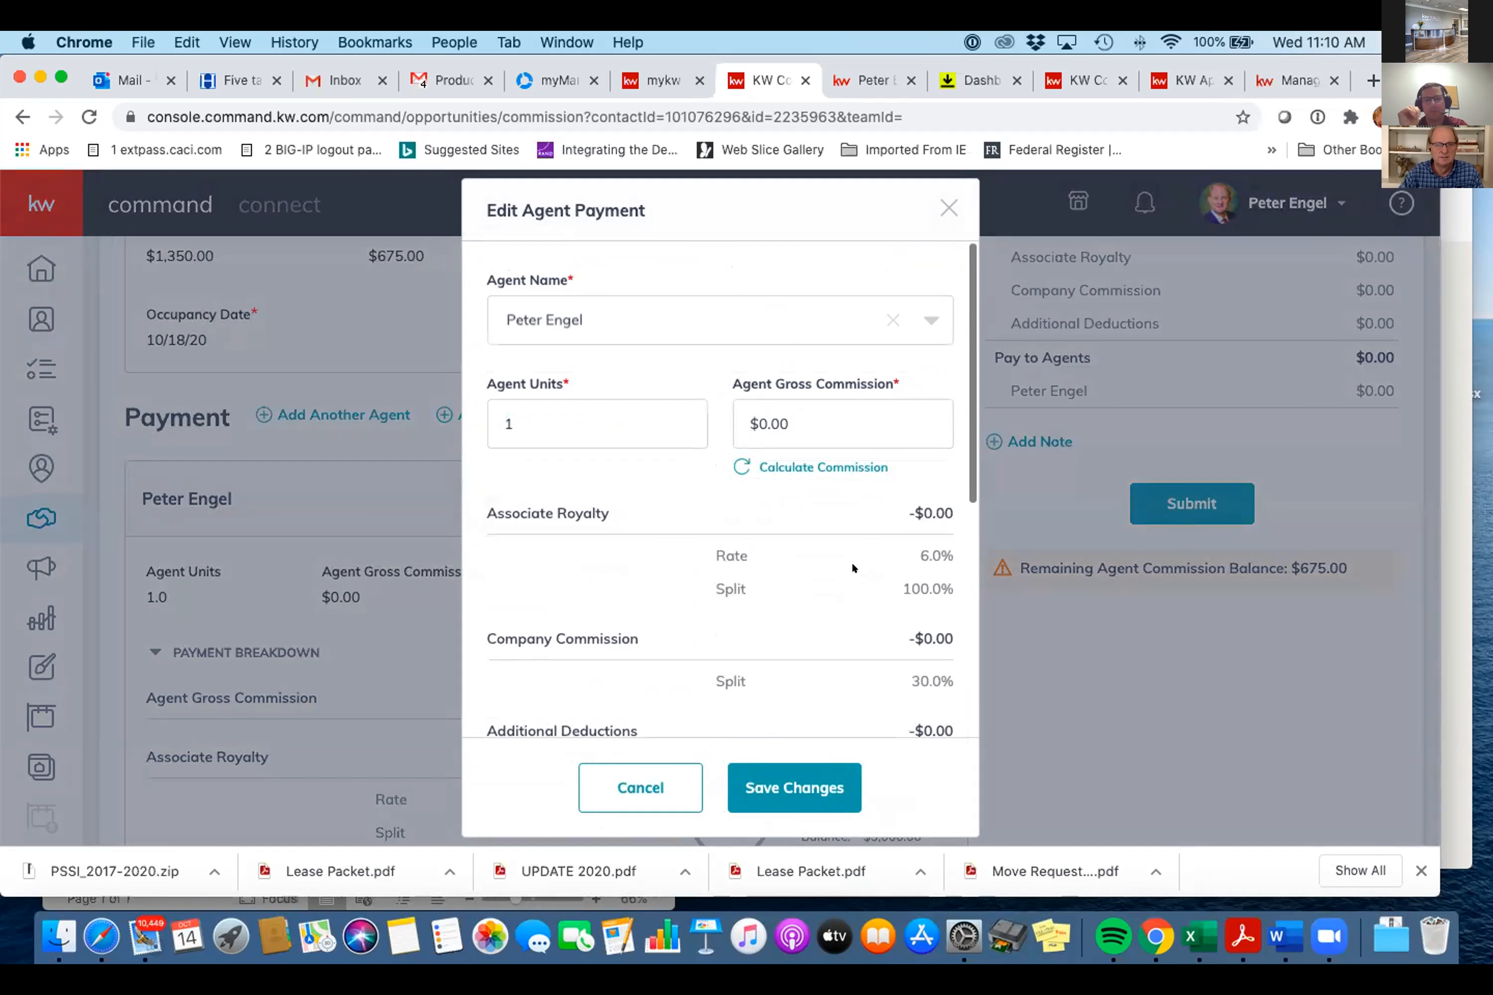
scroll(851, 560, "down", 5)
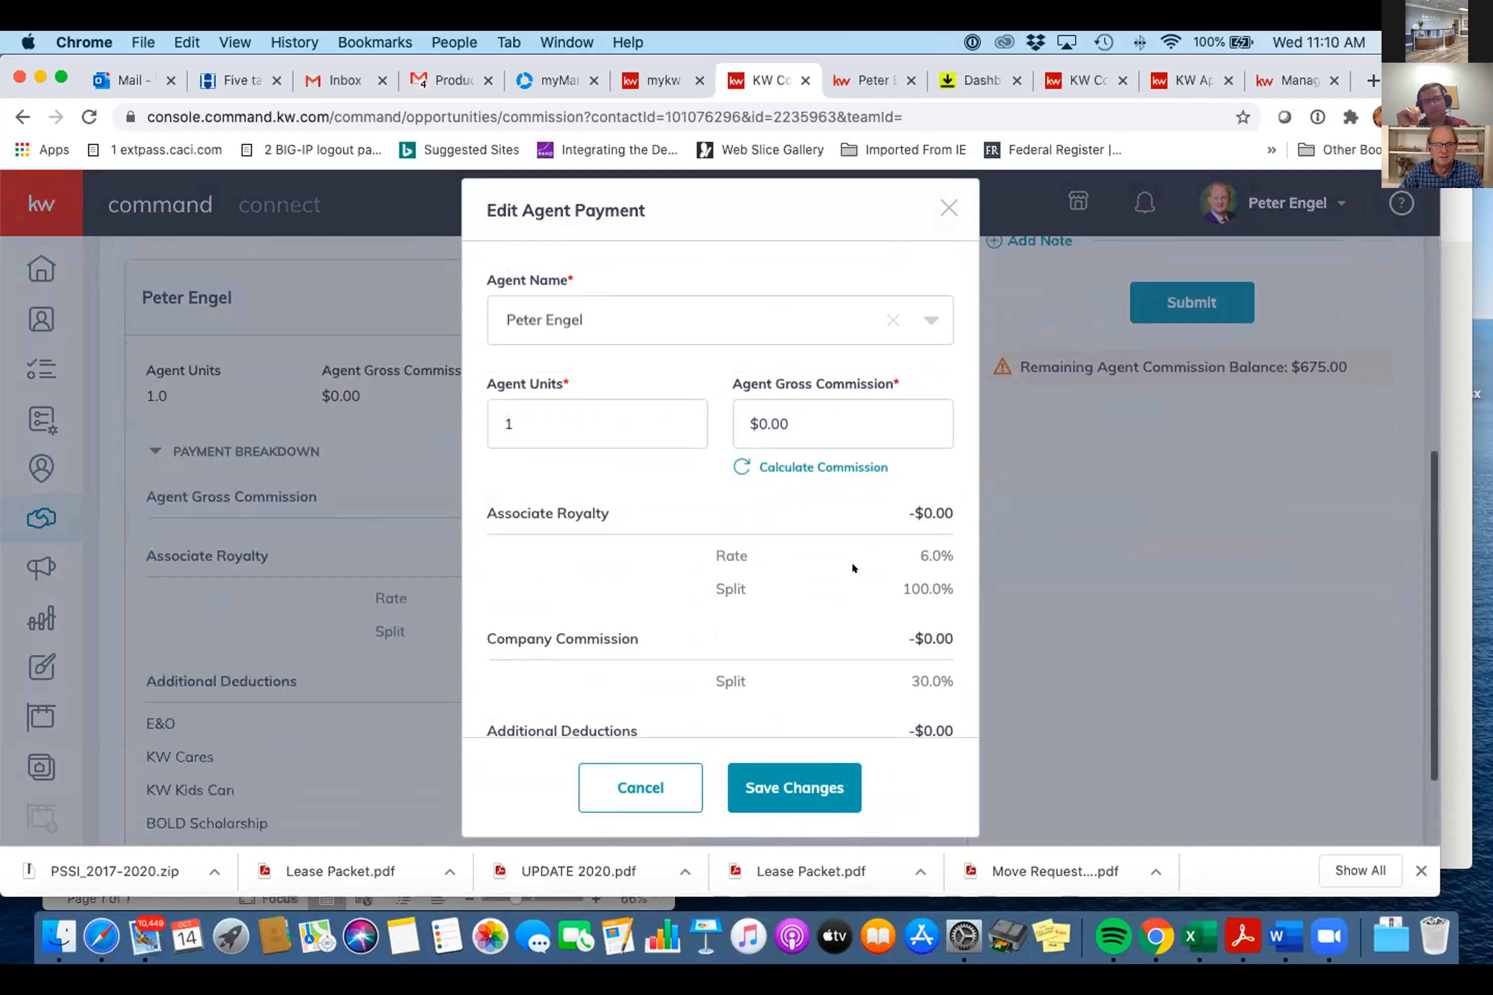
scroll(851, 560, "down", 4)
scroll(851, 560, "up", 2)
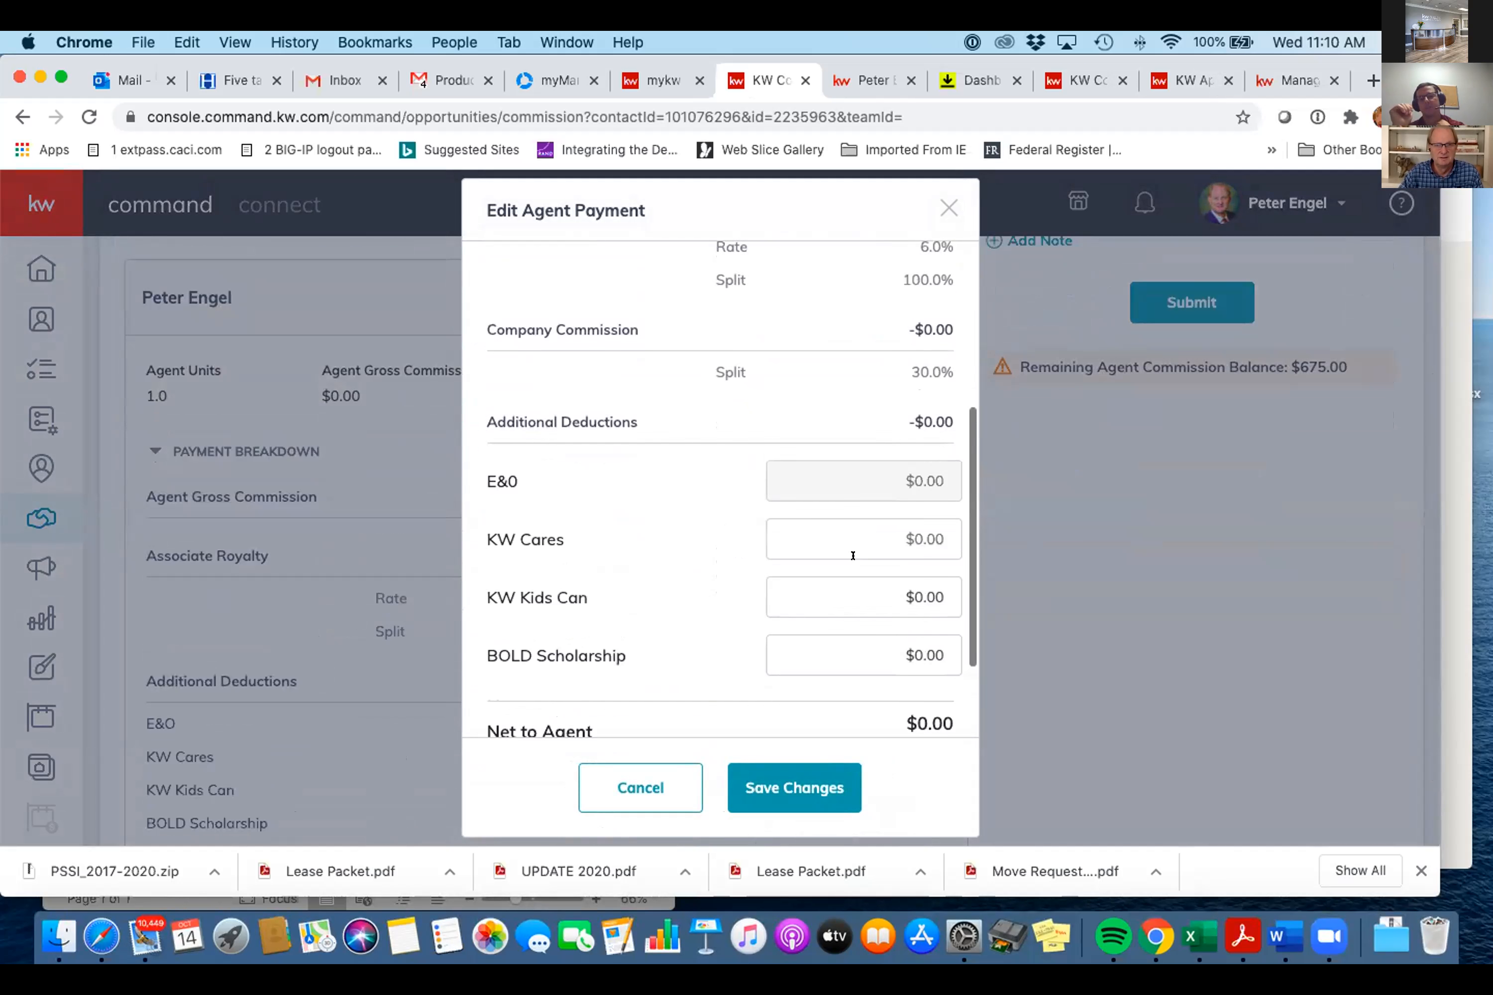
scroll(852, 556, "up", 5)
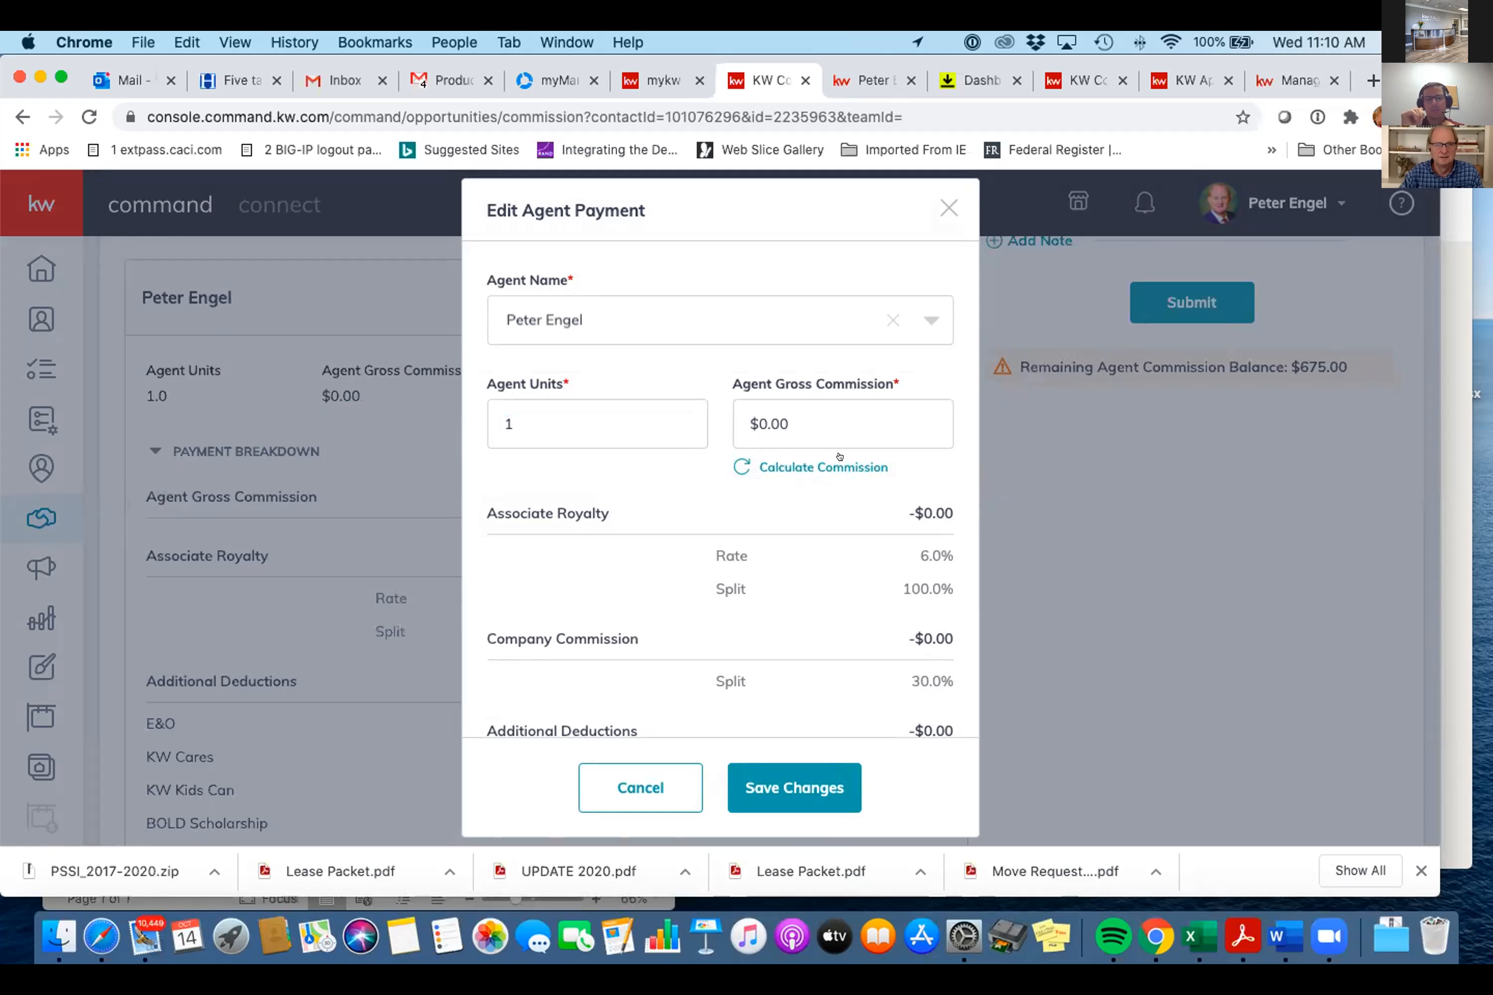
double_click(805, 459)
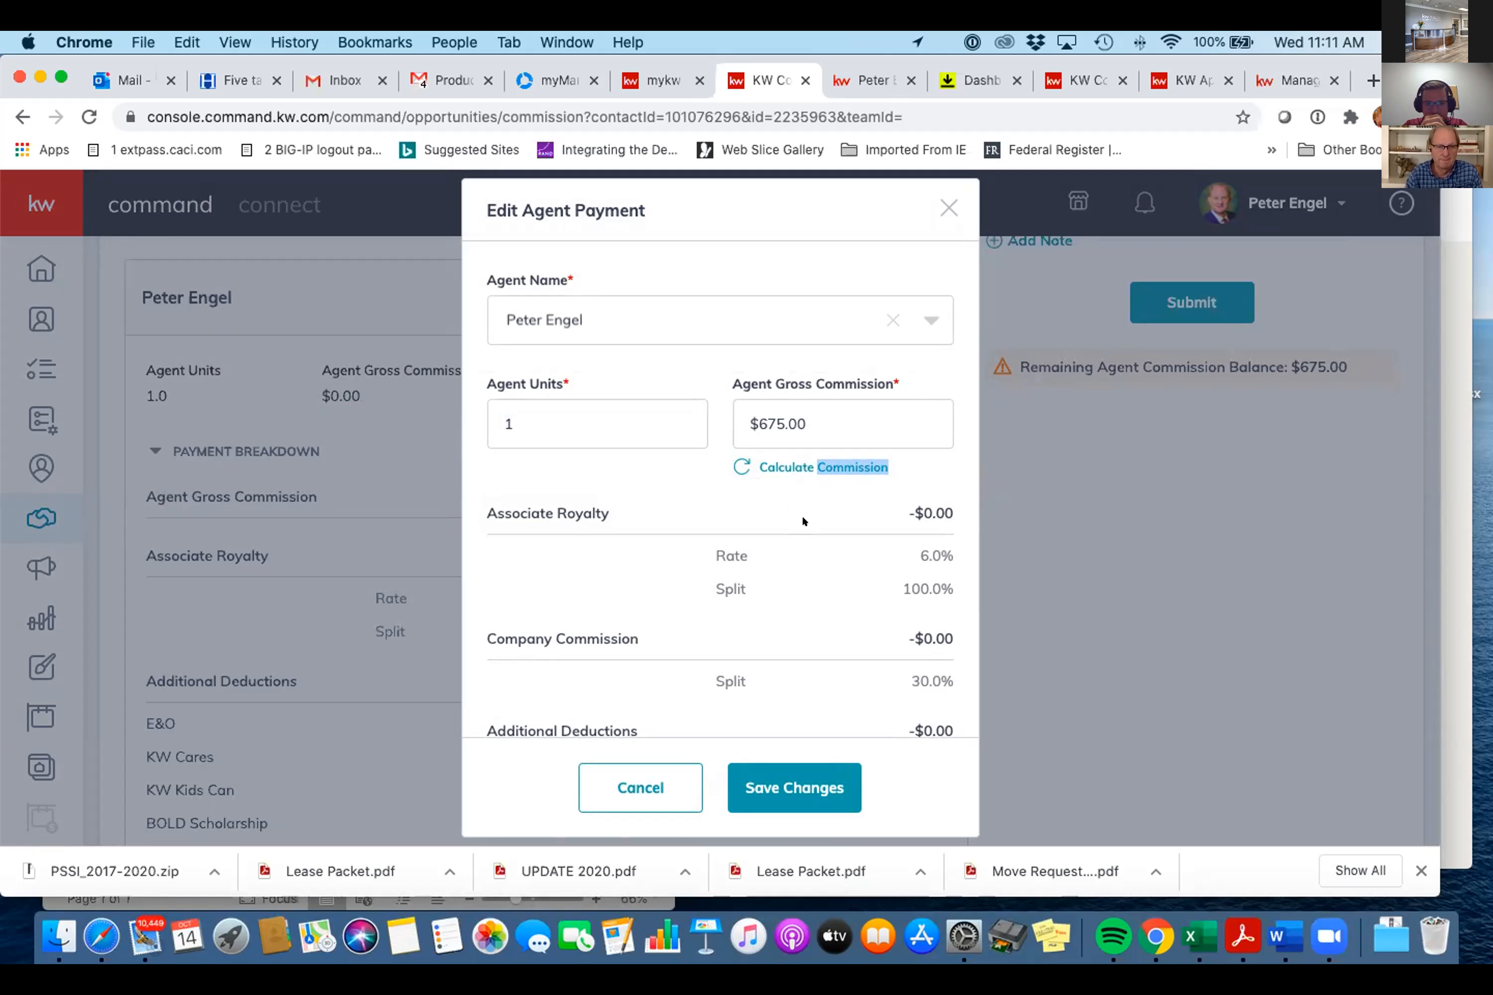
- Review the $40.50 royalty and $202.50 company deductions, then save the $432.00 net payment
scroll(801, 515, "down", 5)
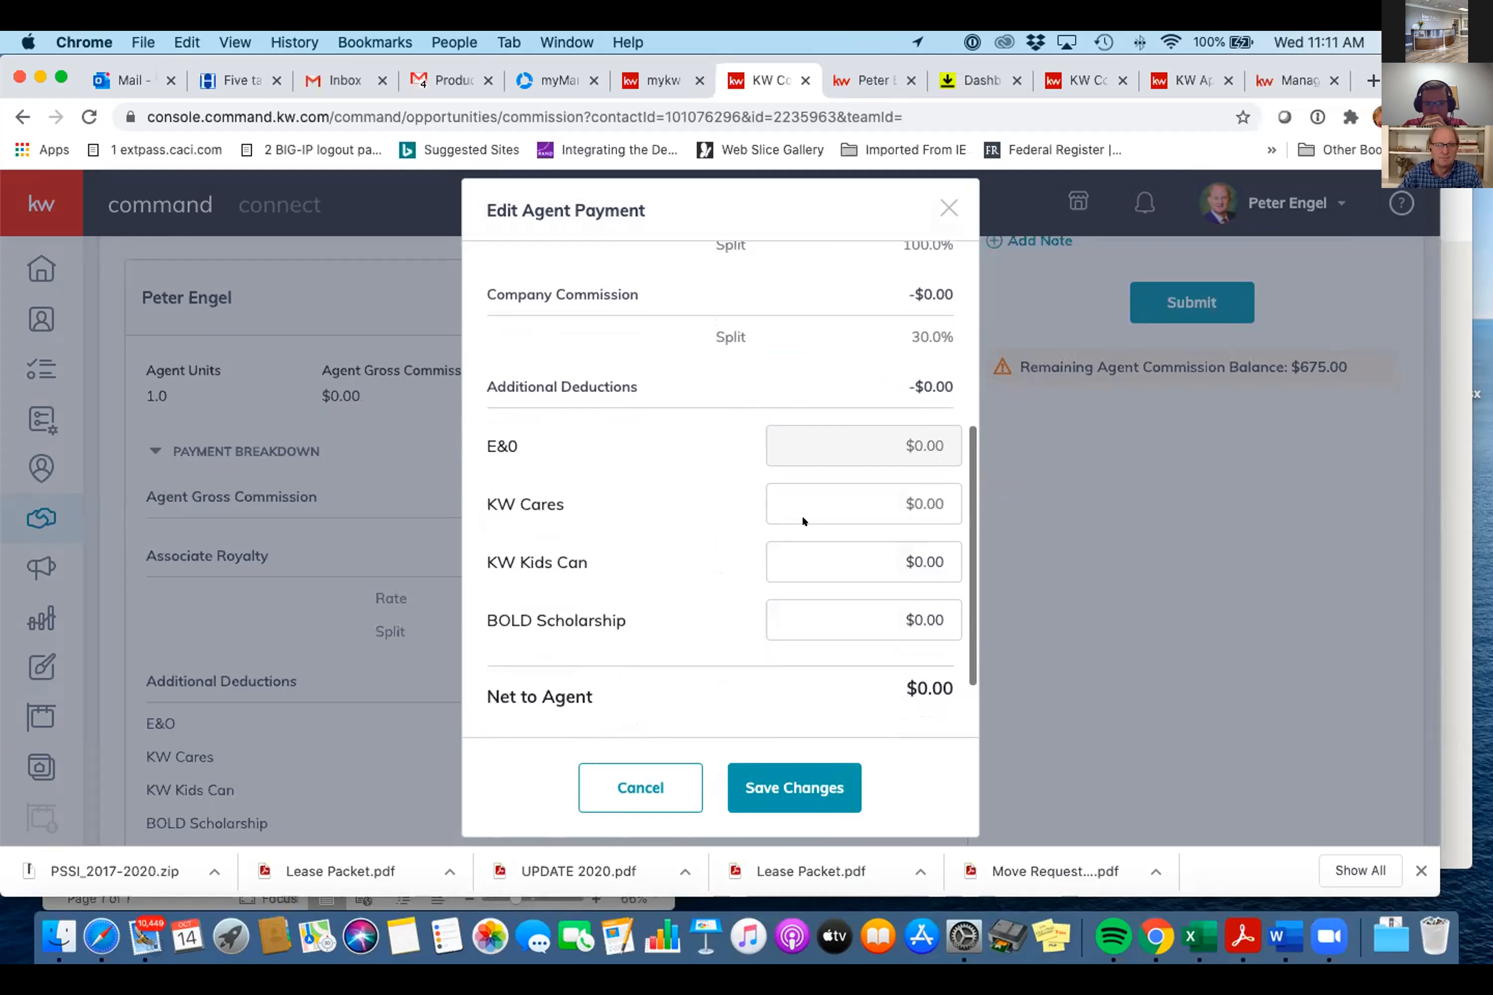
scroll(803, 520, "down", 3)
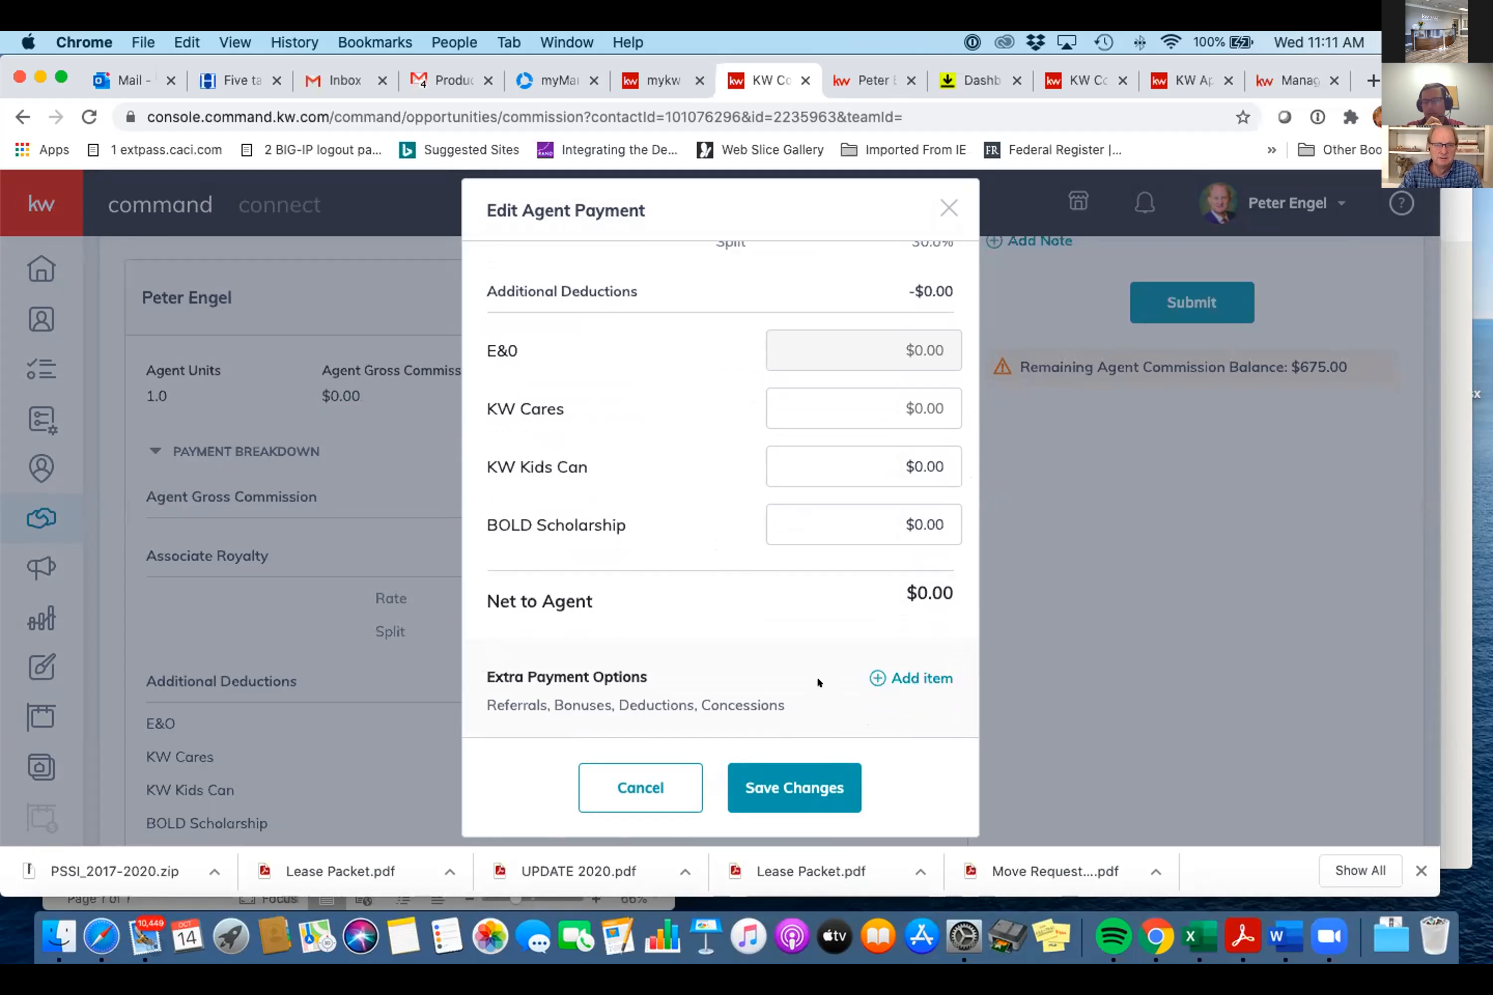
scroll(817, 675, "up", 7)
scroll(817, 674, "down", 6)
scroll(817, 675, "down", 1)
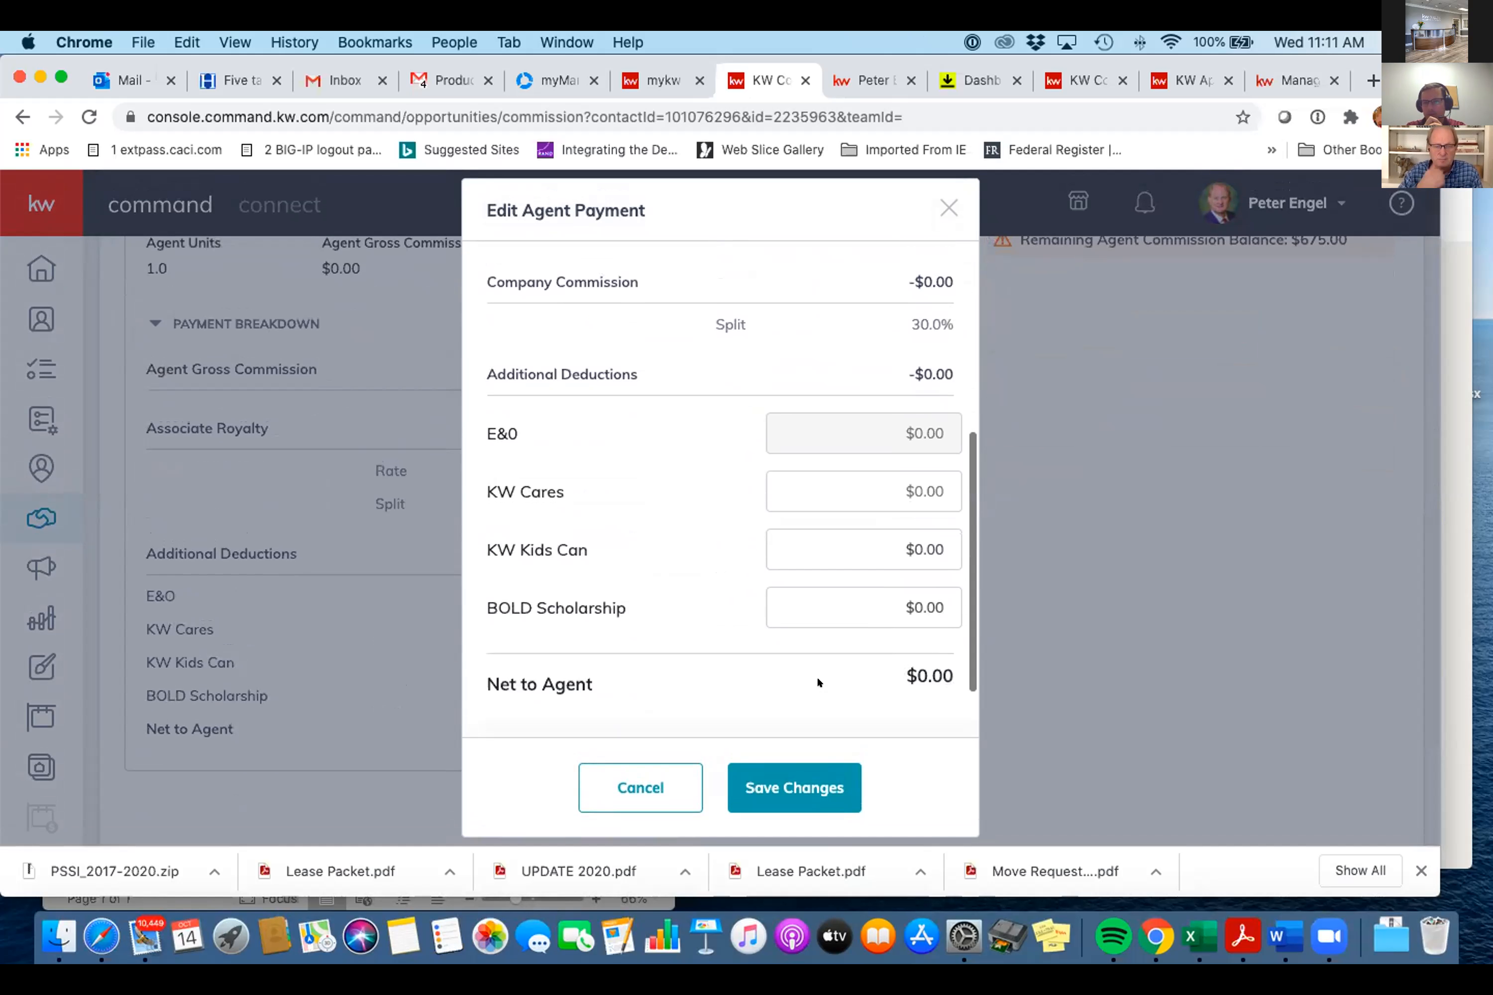
scroll(817, 674, "down", 2)
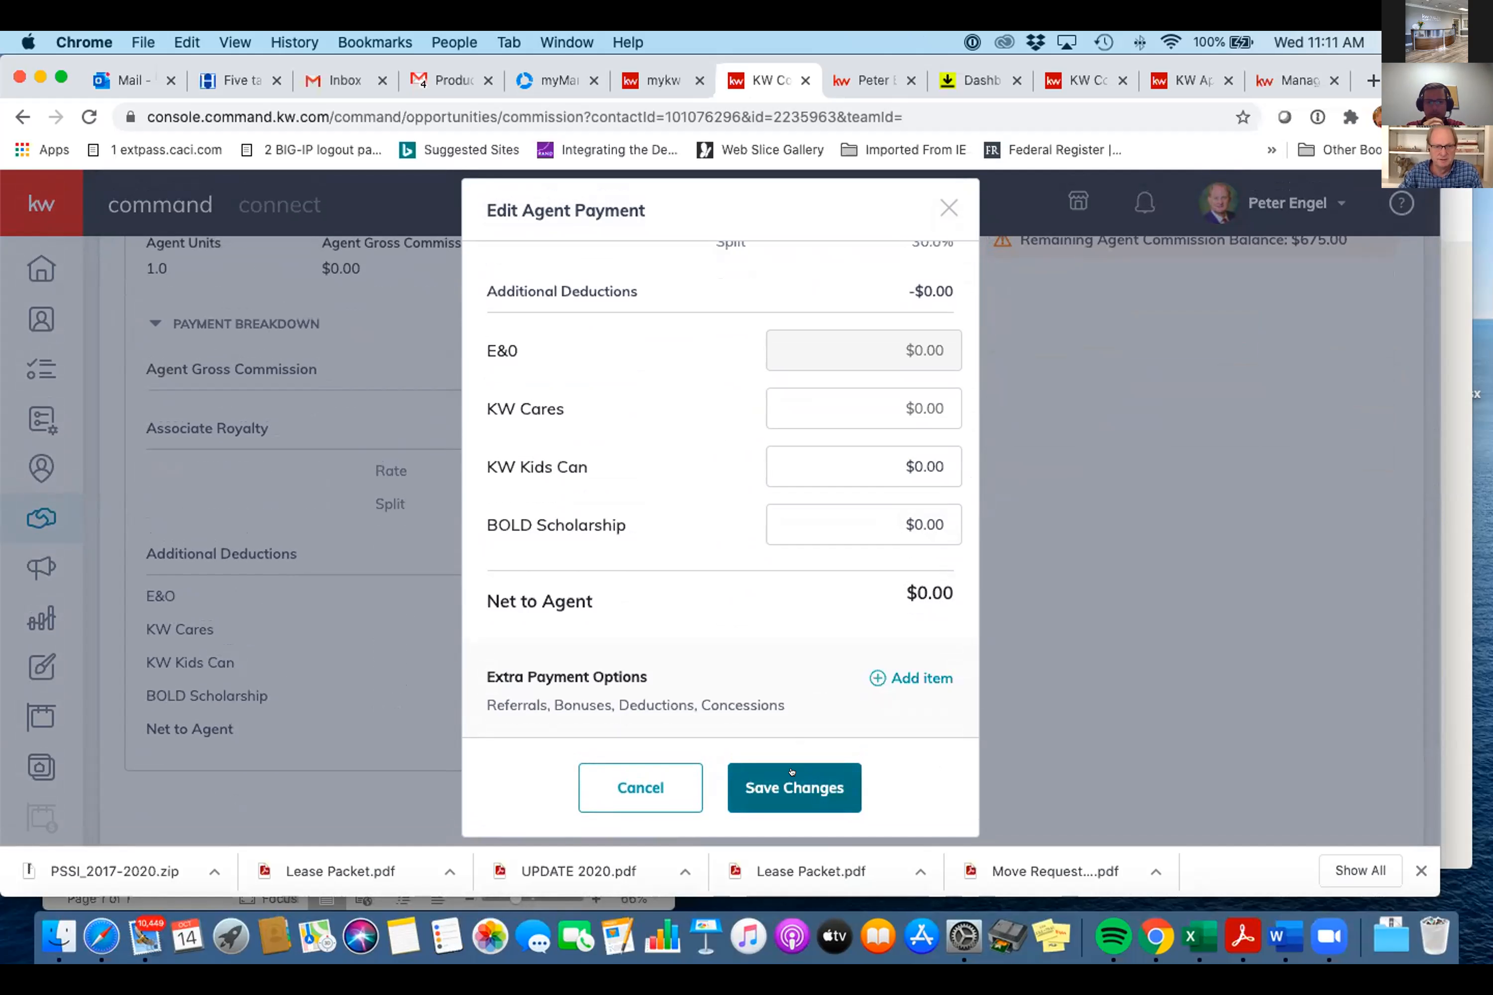
scroll(791, 772, "up", 3)
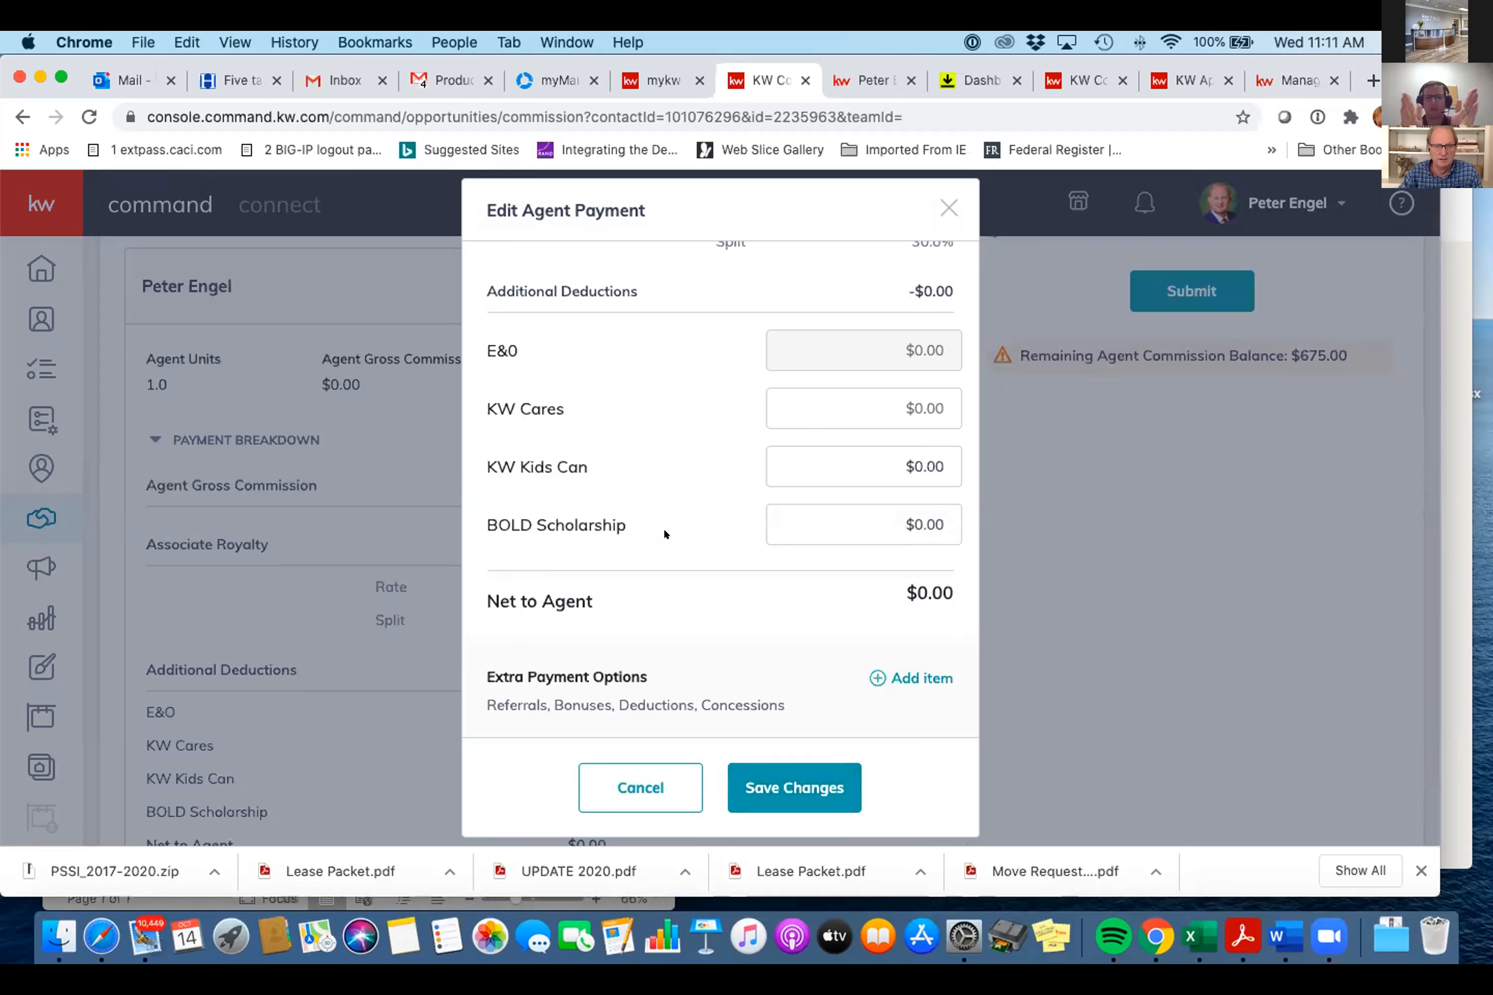
scroll(668, 525, "up", 5)
scroll(699, 513, "up", 4)
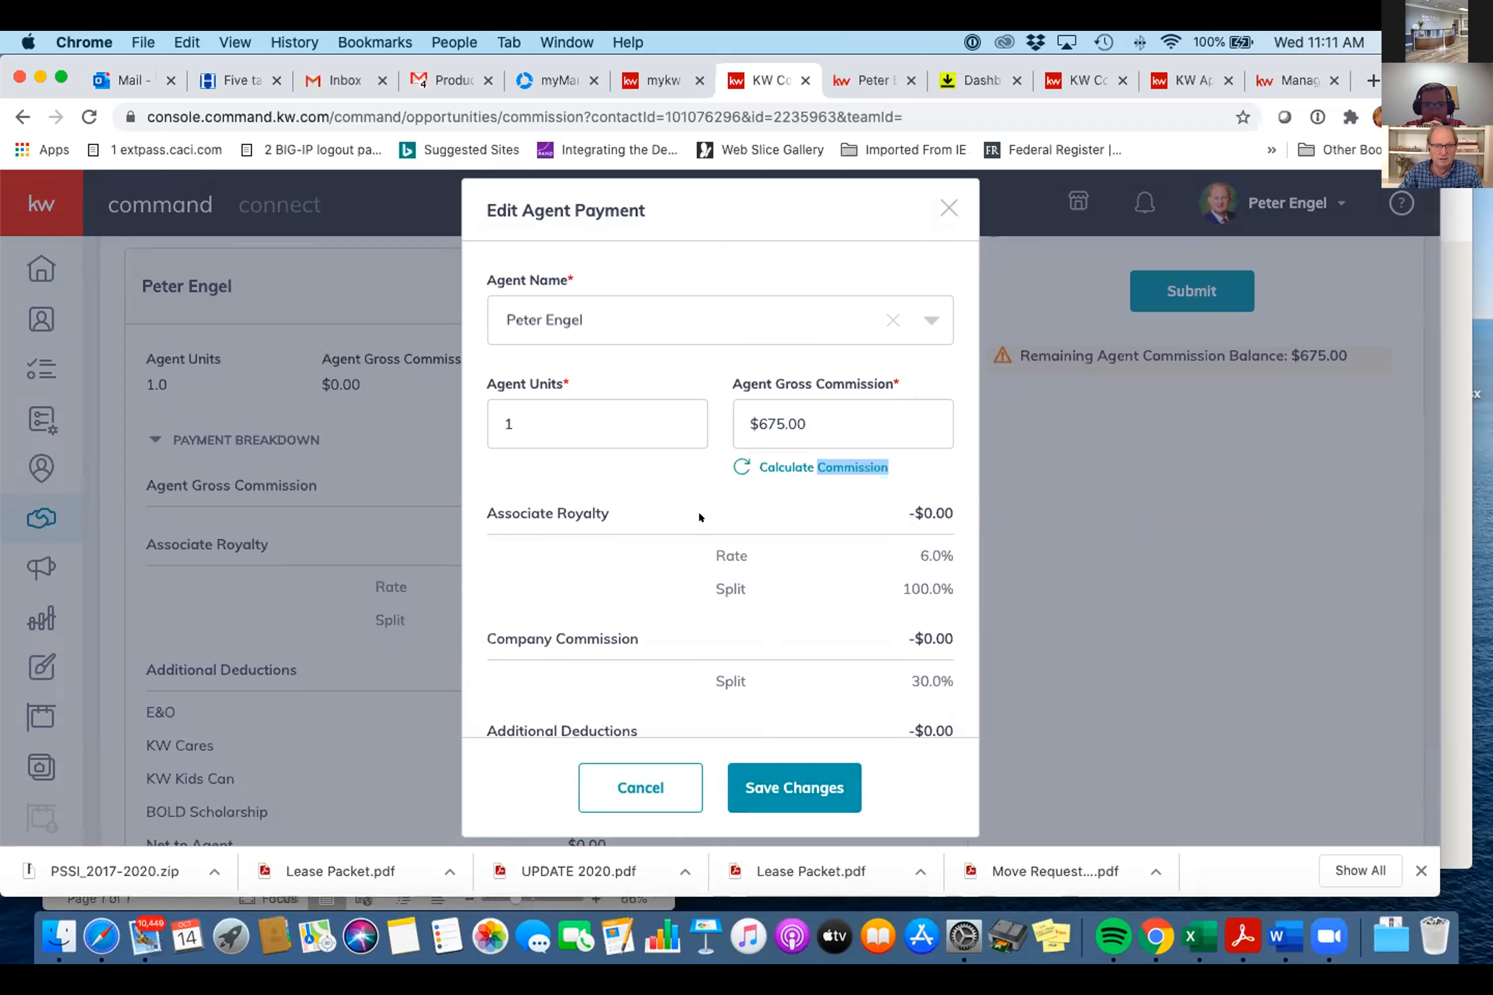
scroll(699, 515, "down", 4)
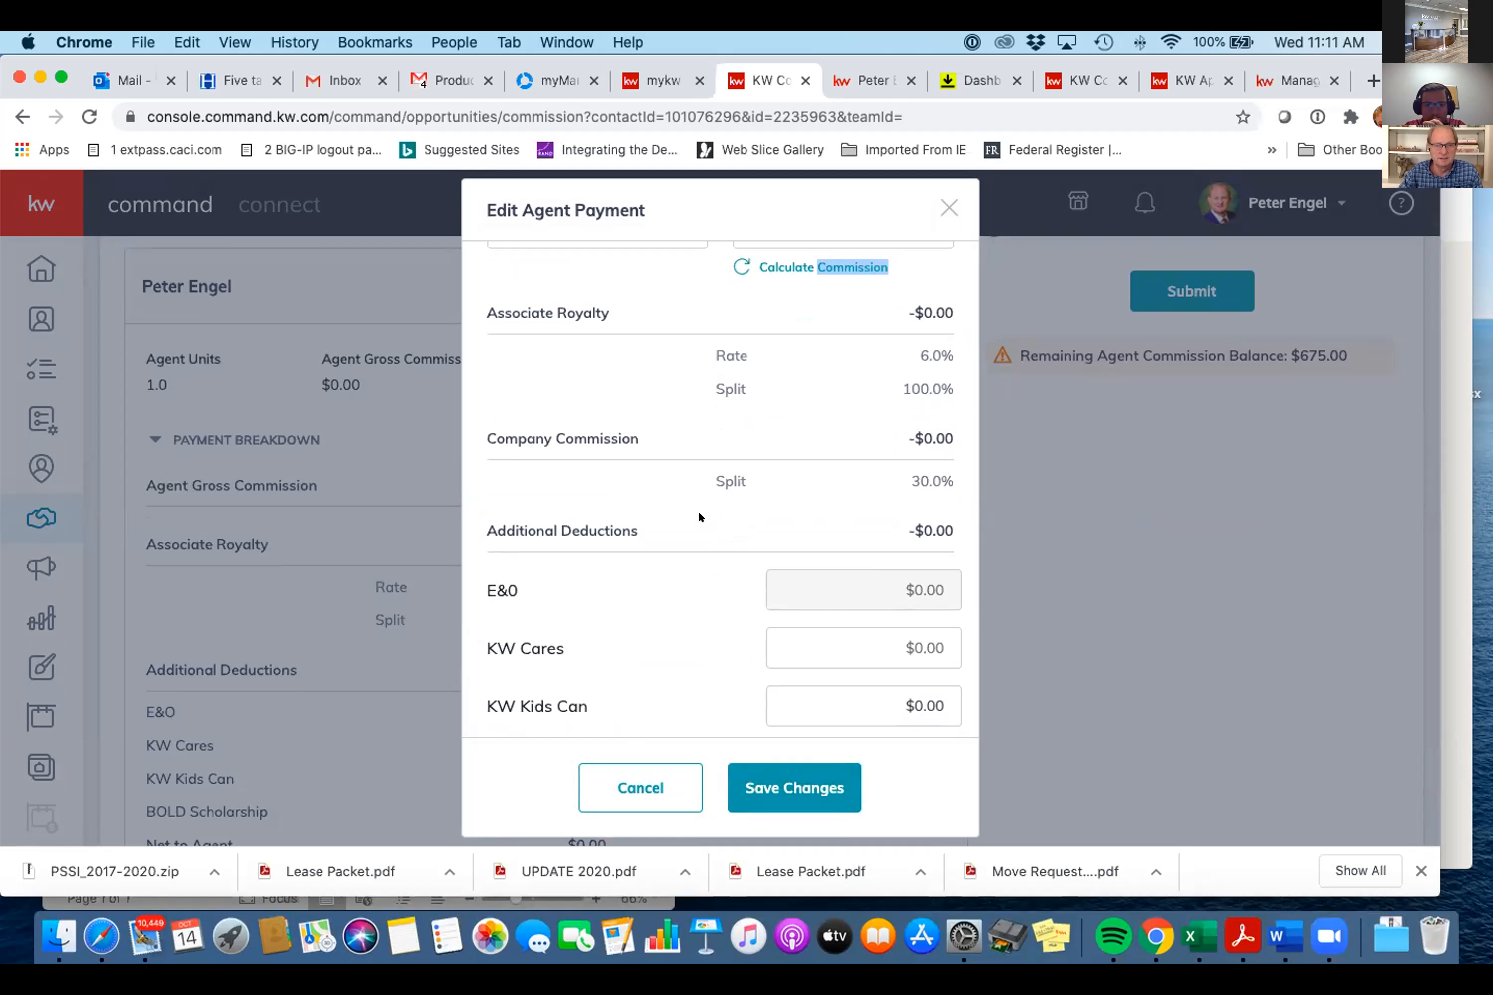
scroll(698, 514, "up", 4)
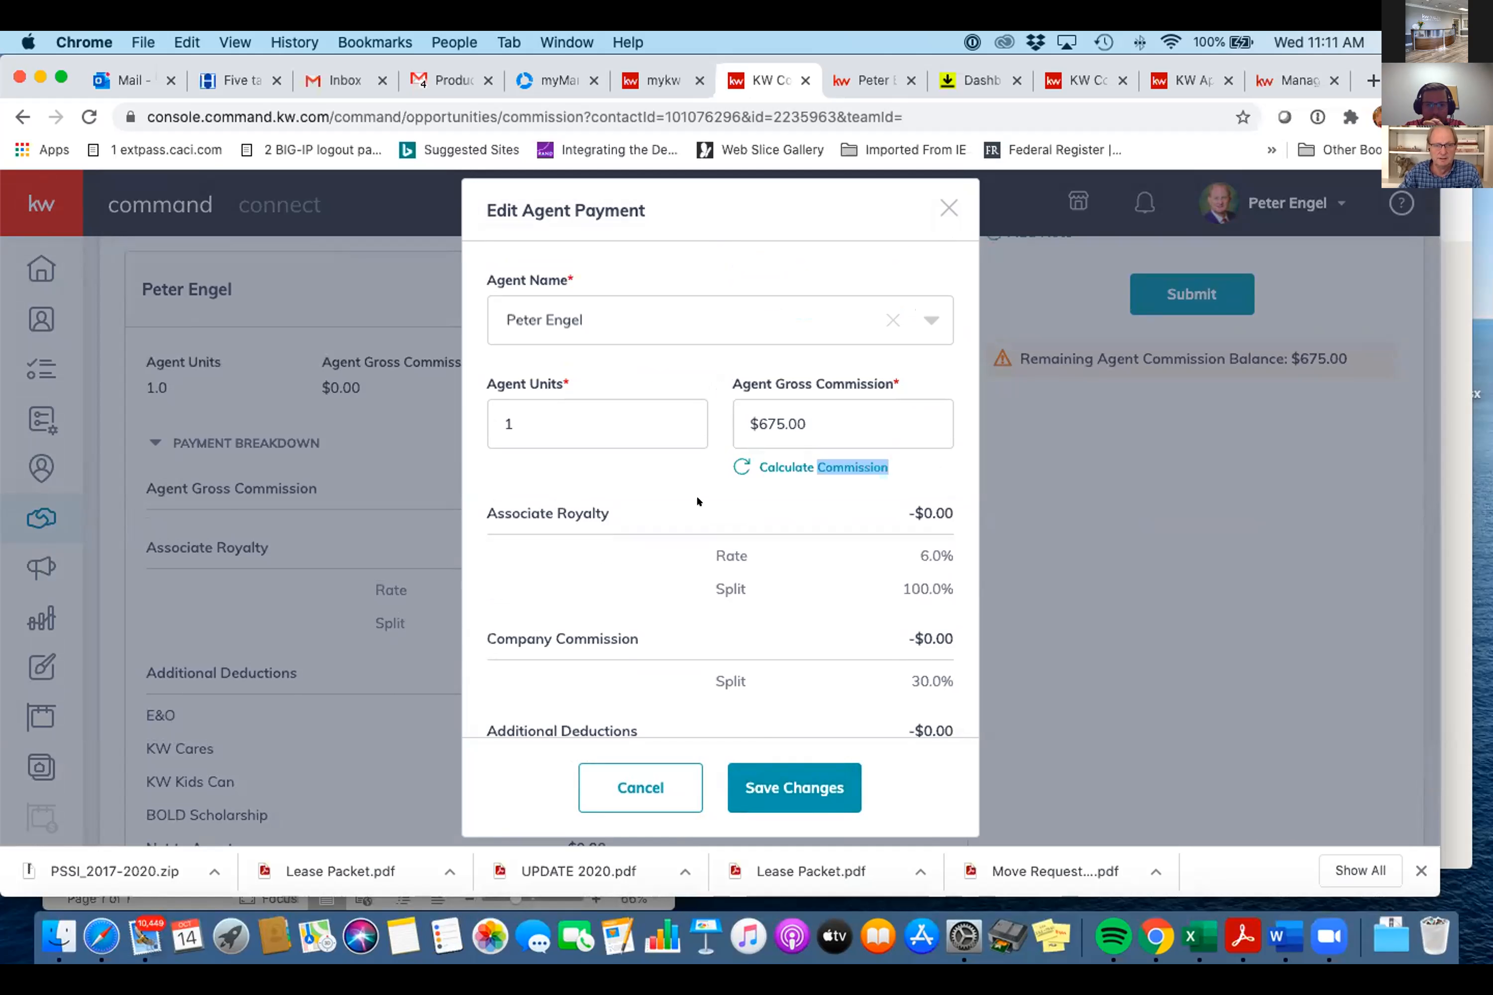
scroll(699, 501, "down", 2)
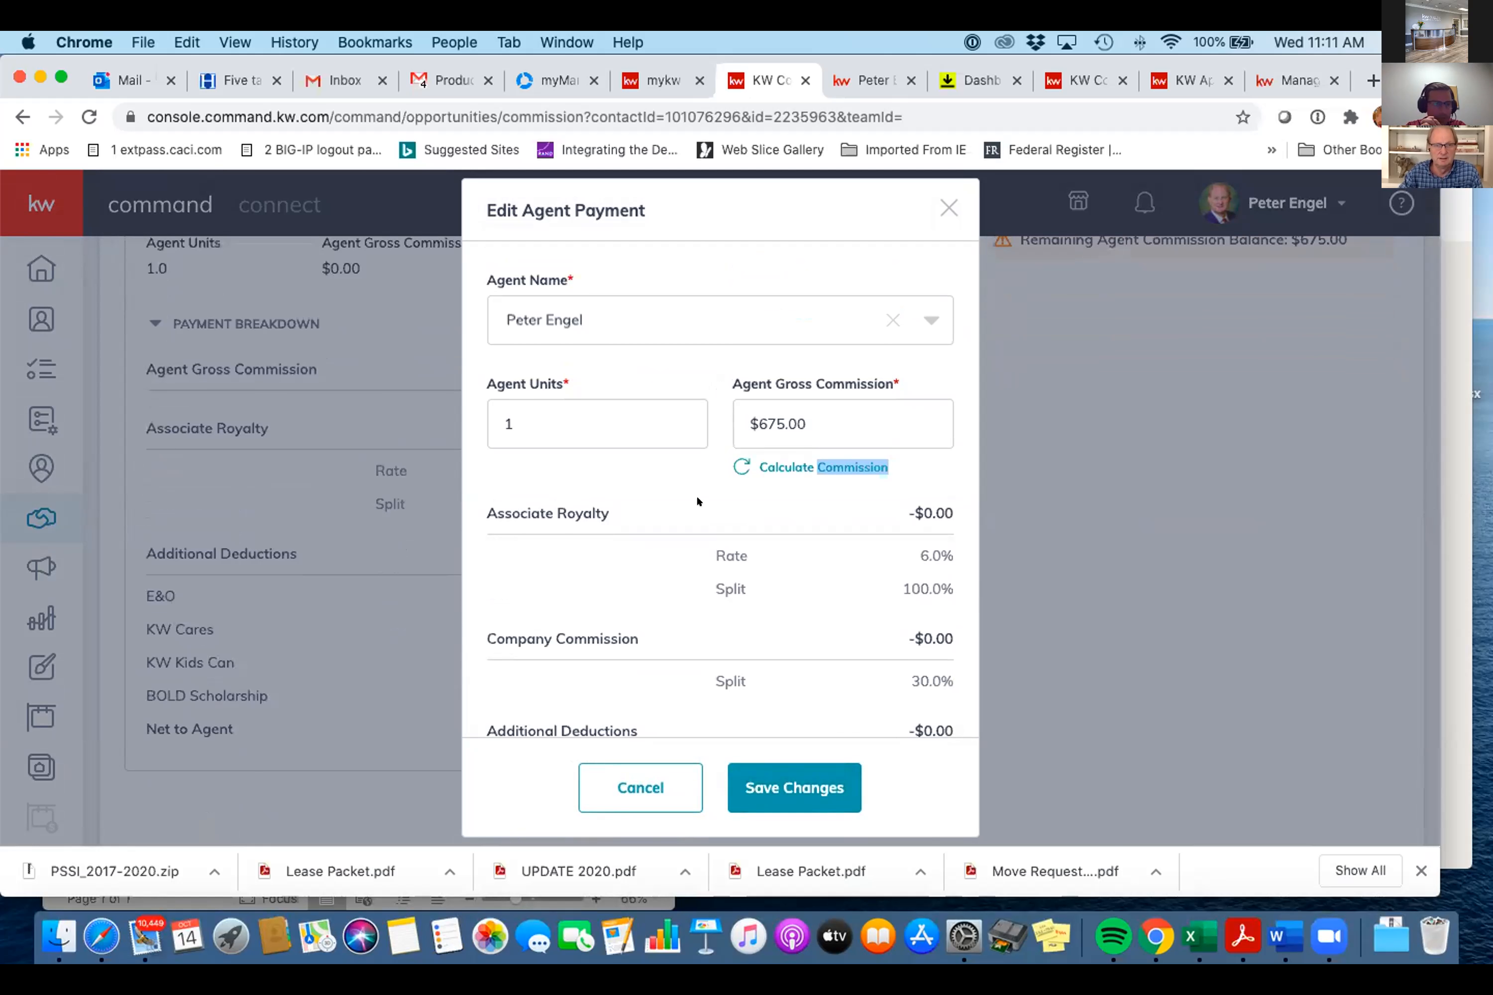
scroll(697, 498, "down", 8)
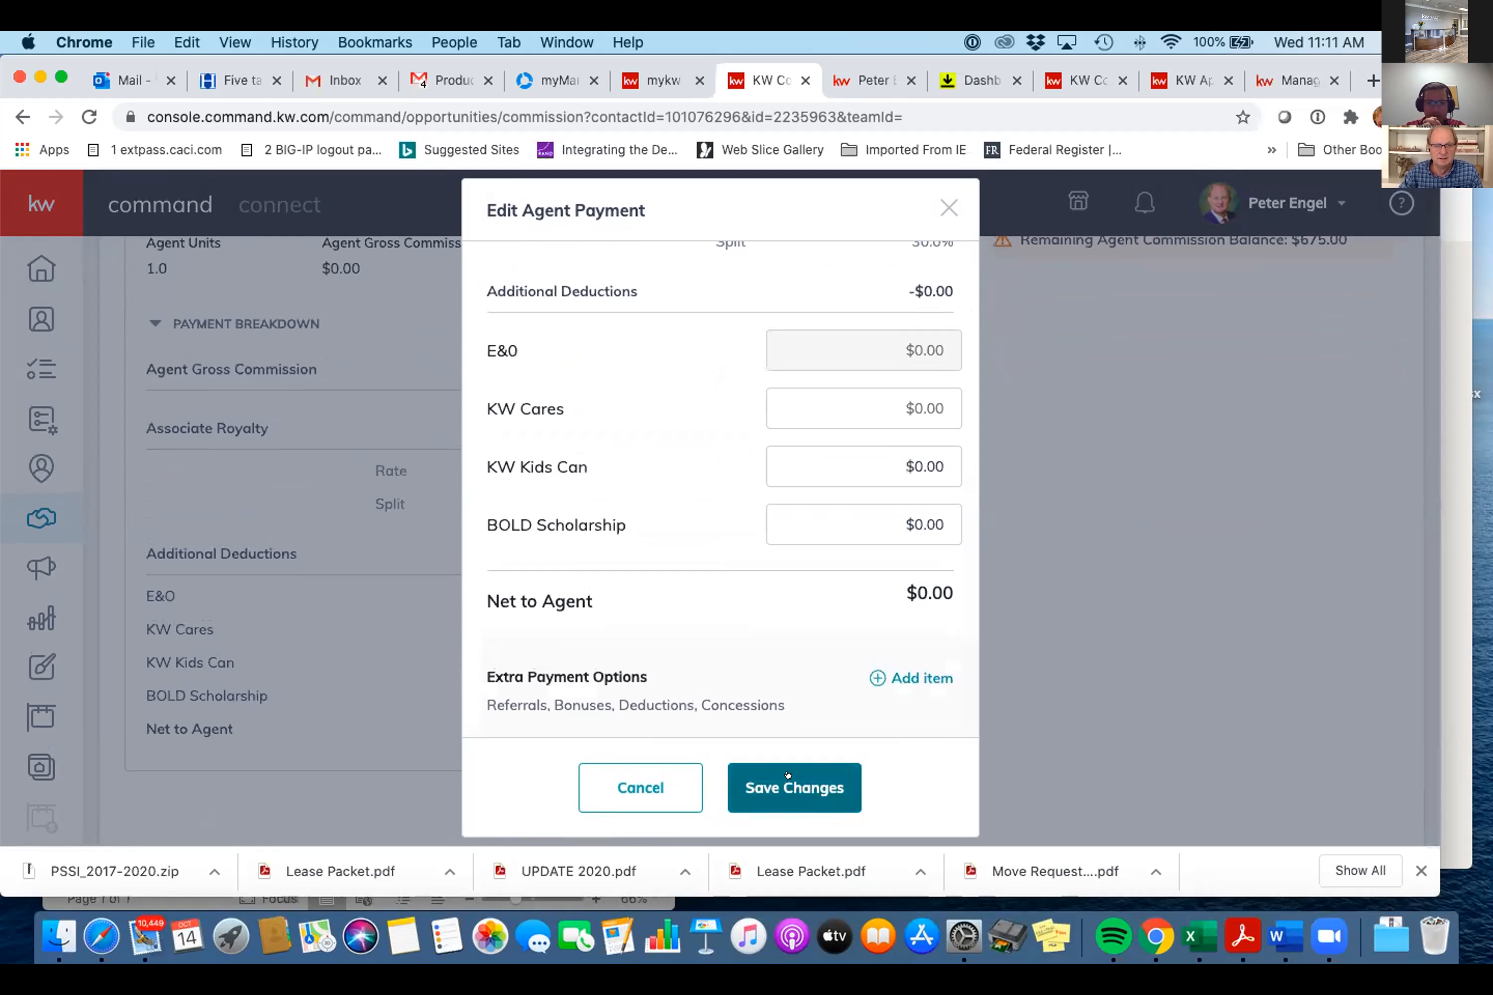
left_click(788, 774)
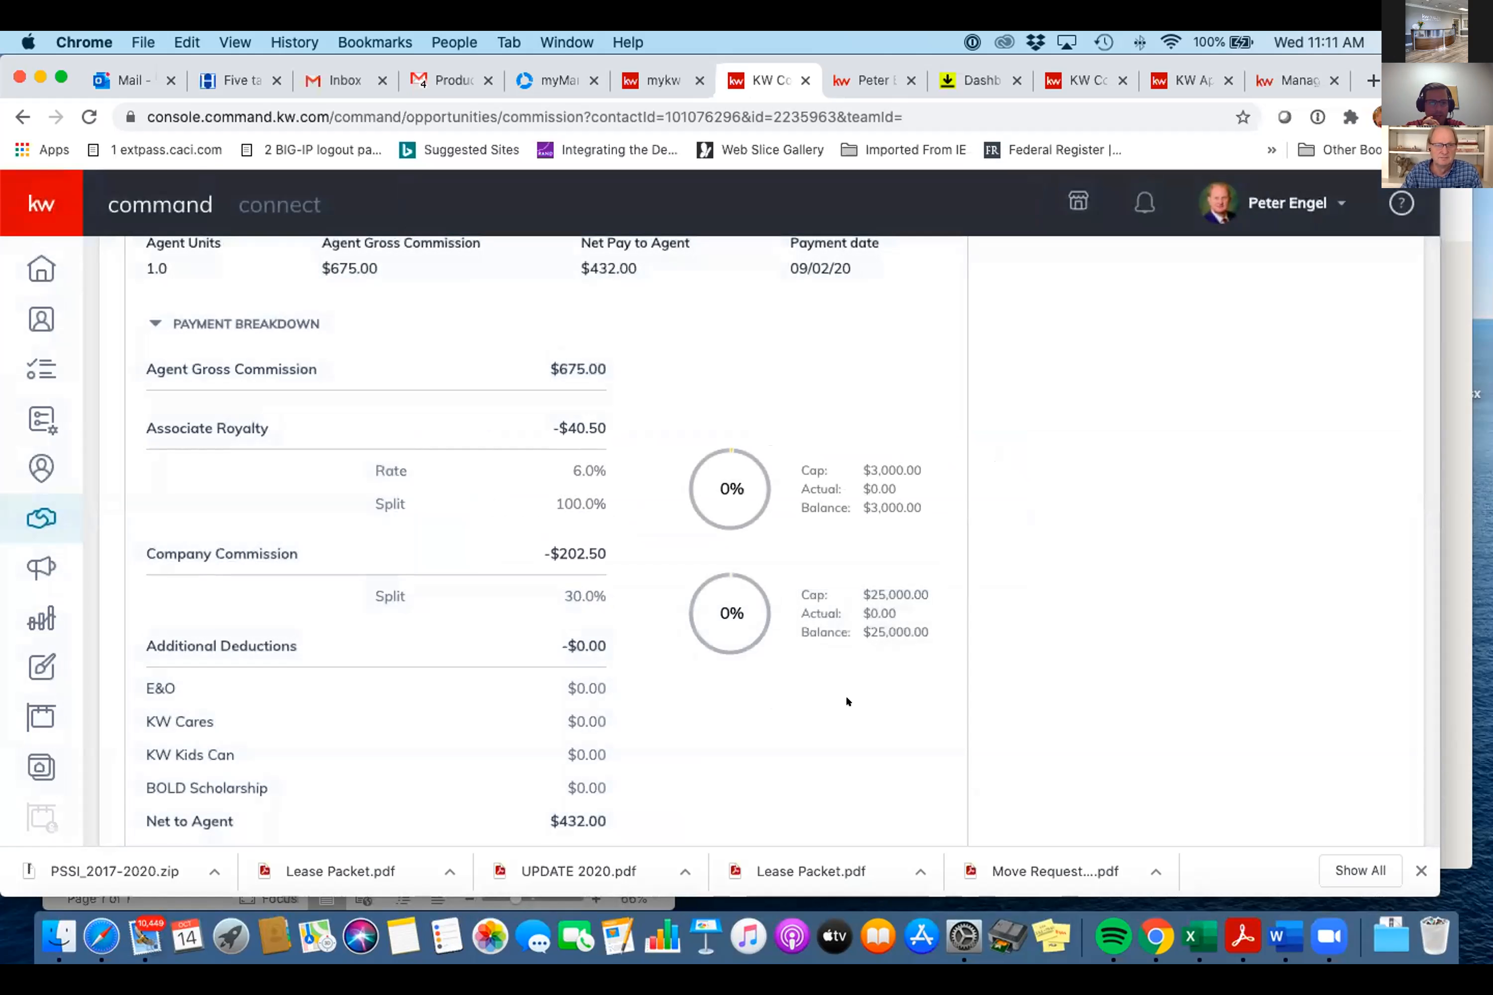
scroll(846, 702, "down", 3)
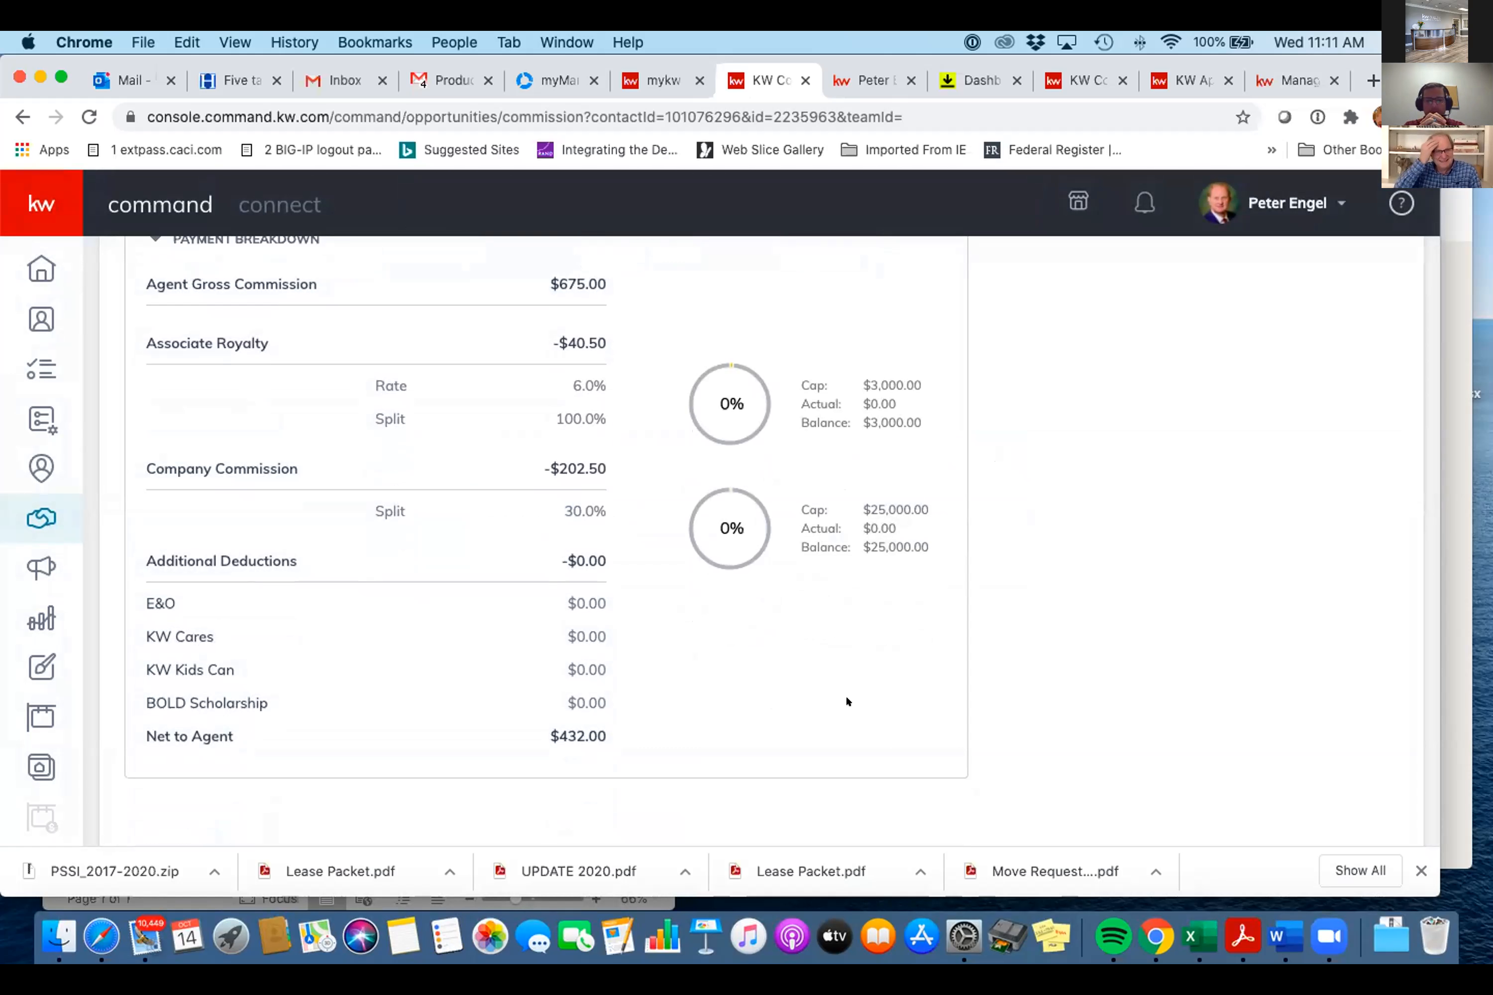
scroll(847, 701, "up", 3)
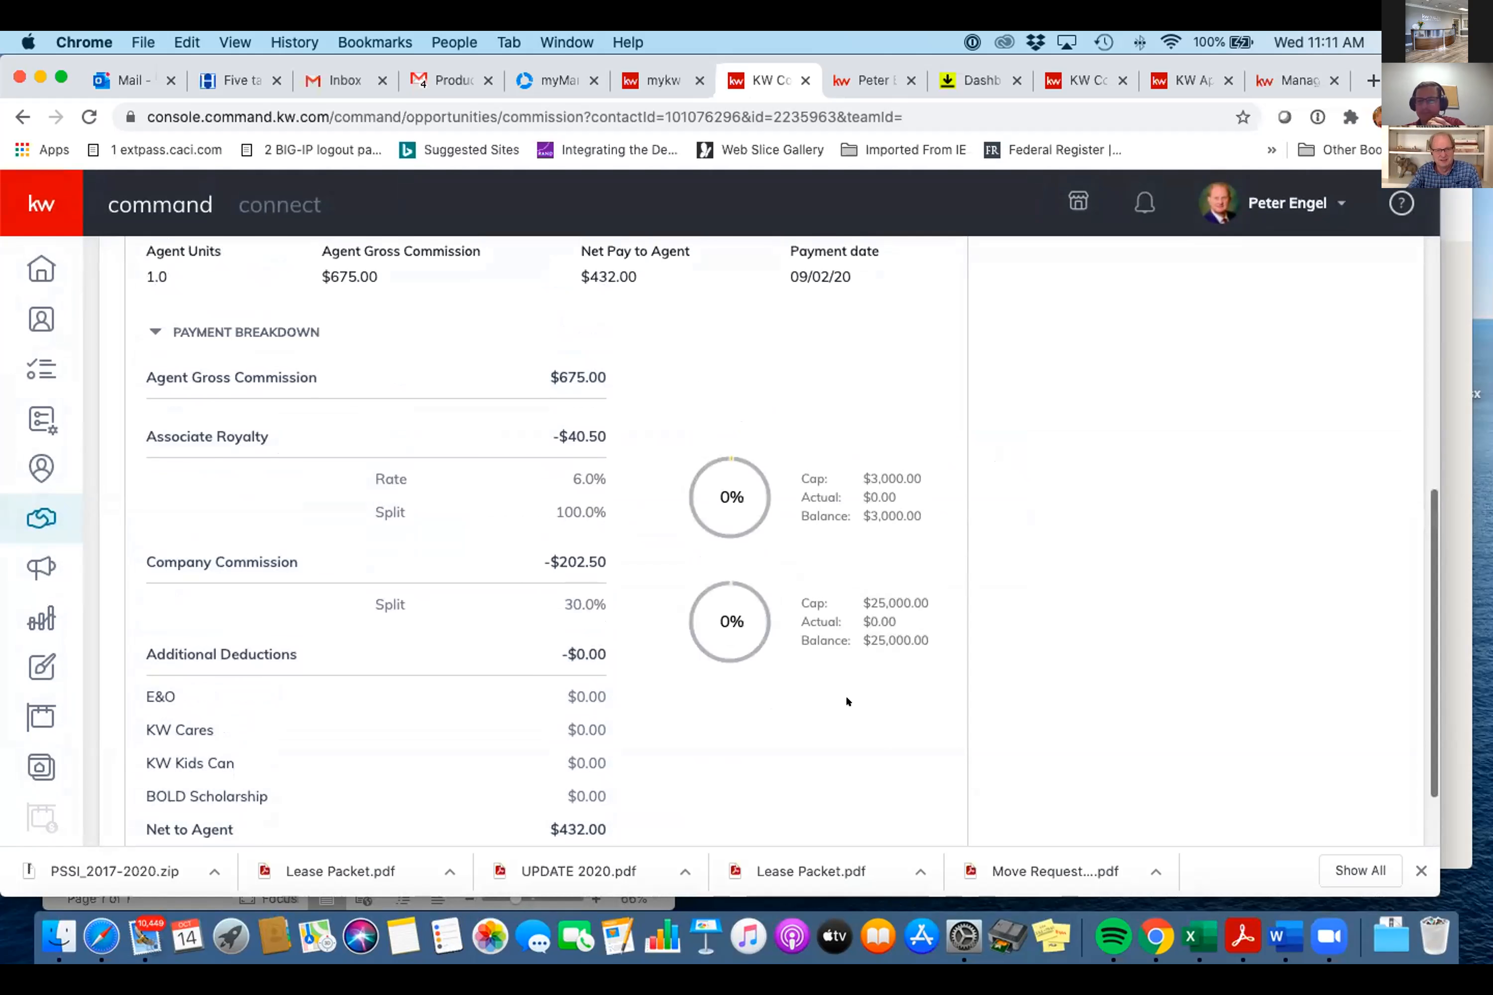
scroll(846, 701, "down", 2)
scroll(846, 701, "up", 3)
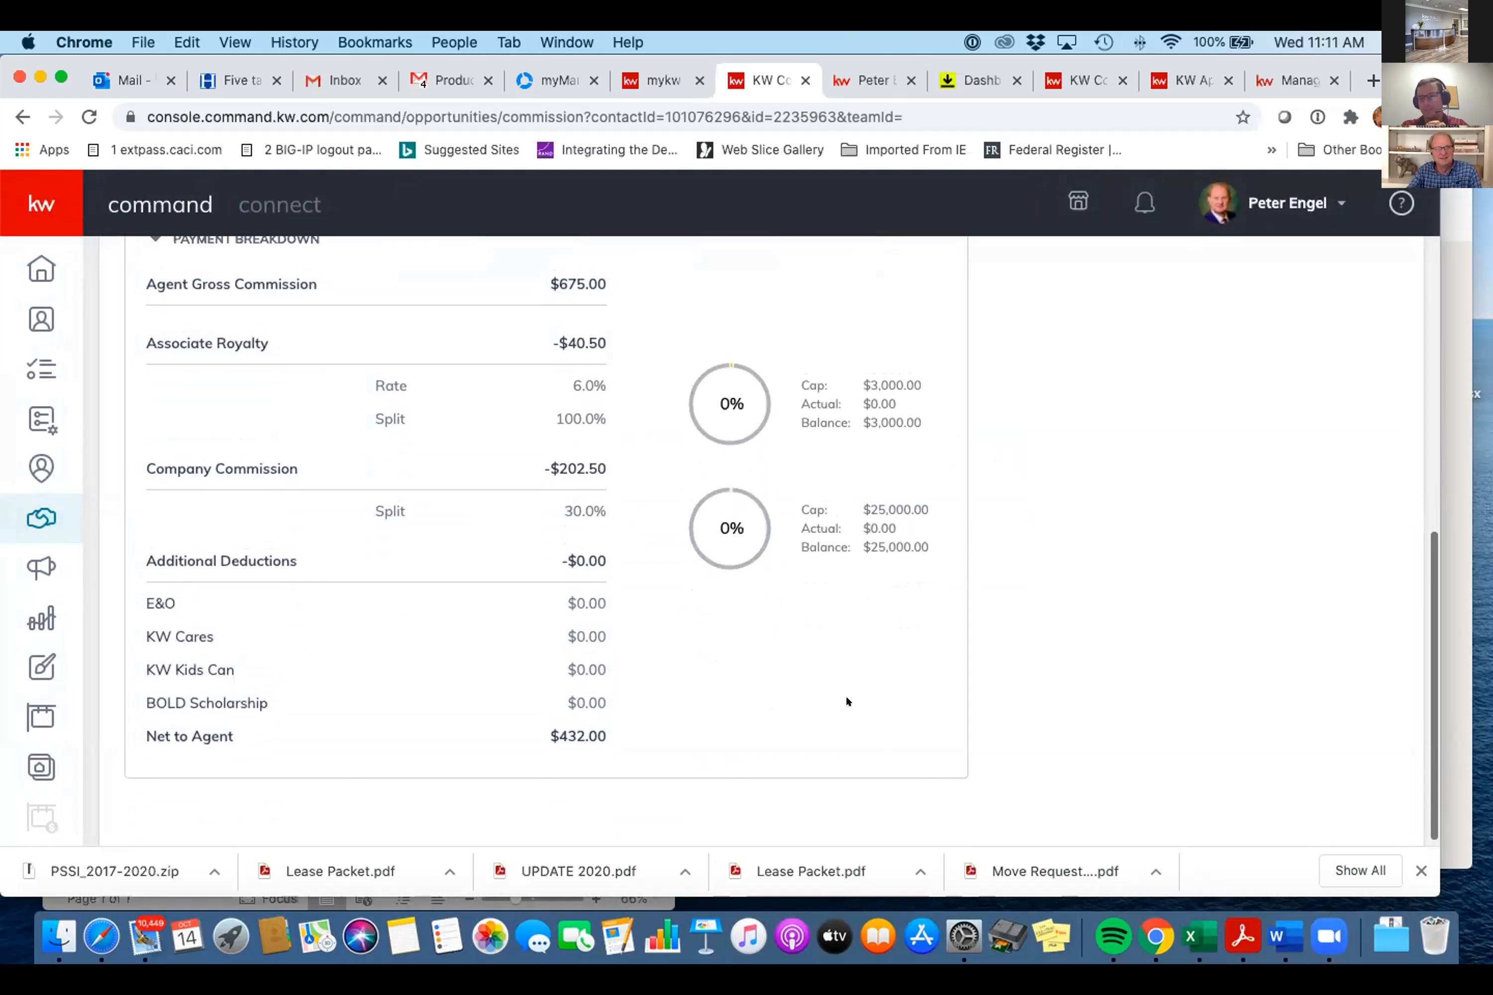
scroll(847, 702, "up", 10)
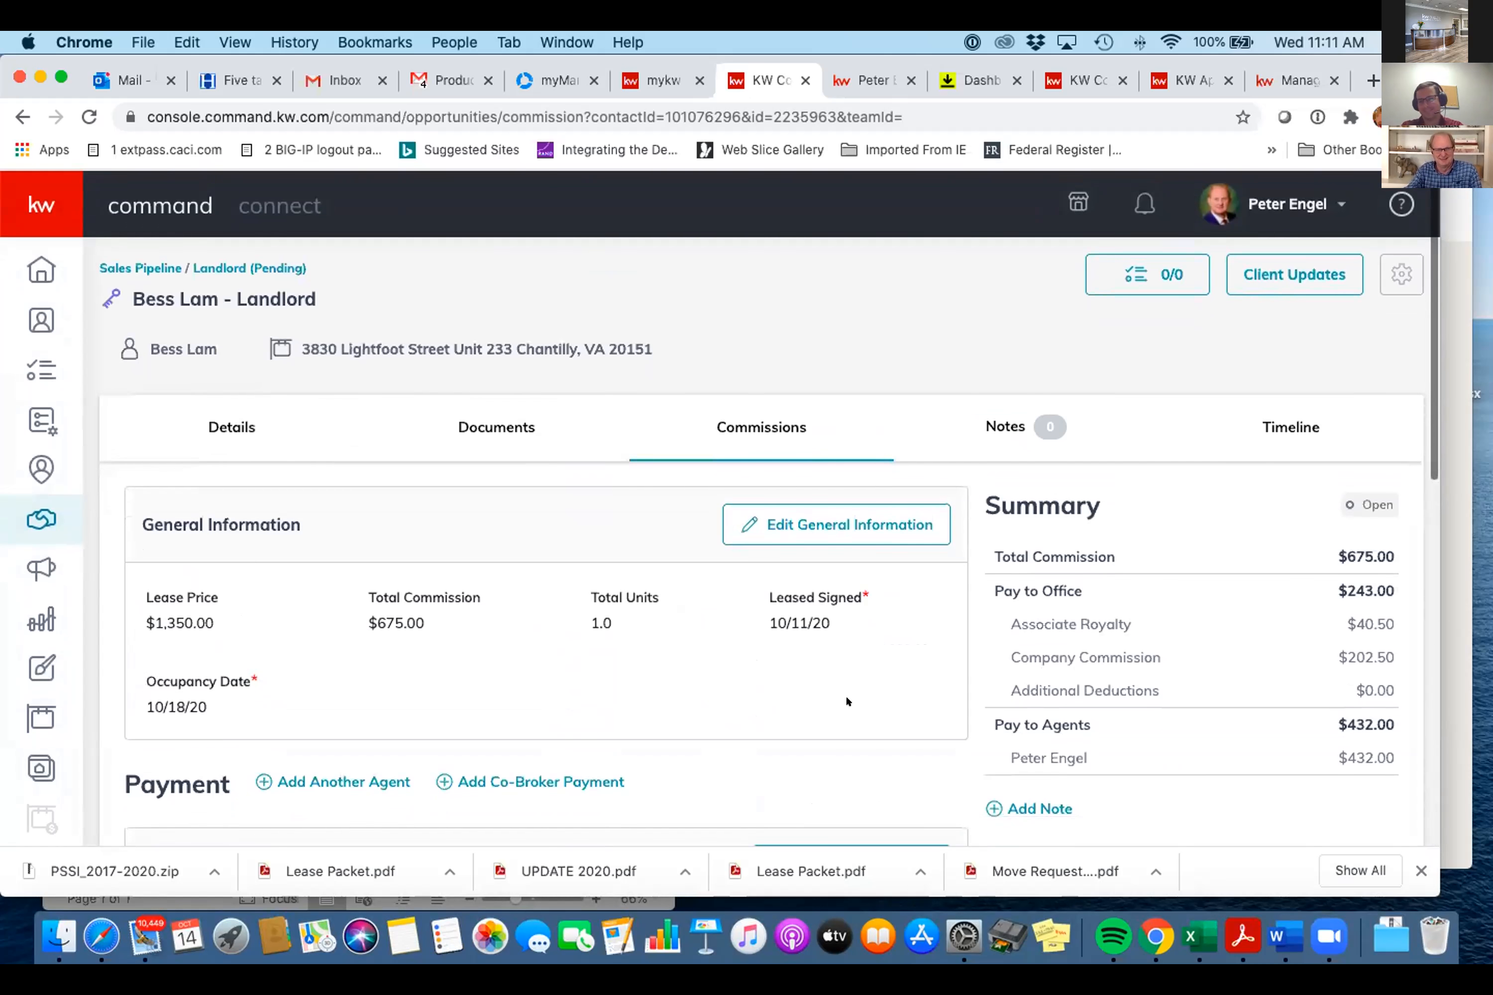
scroll(846, 701, "down", 12)
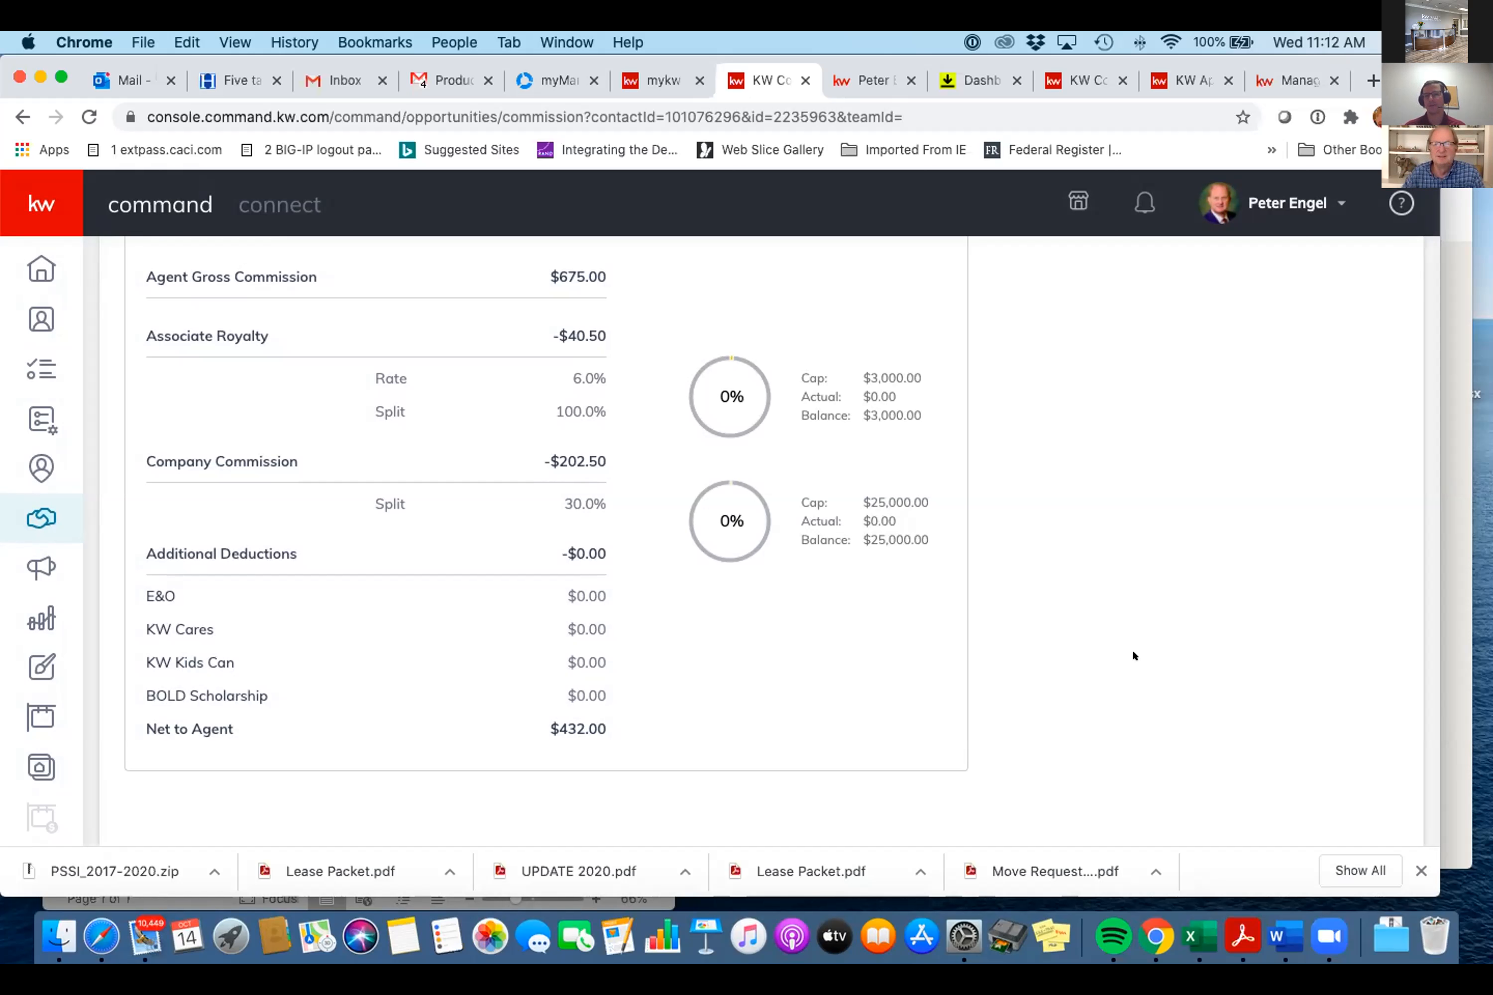
scroll(1133, 653, "up", 10)
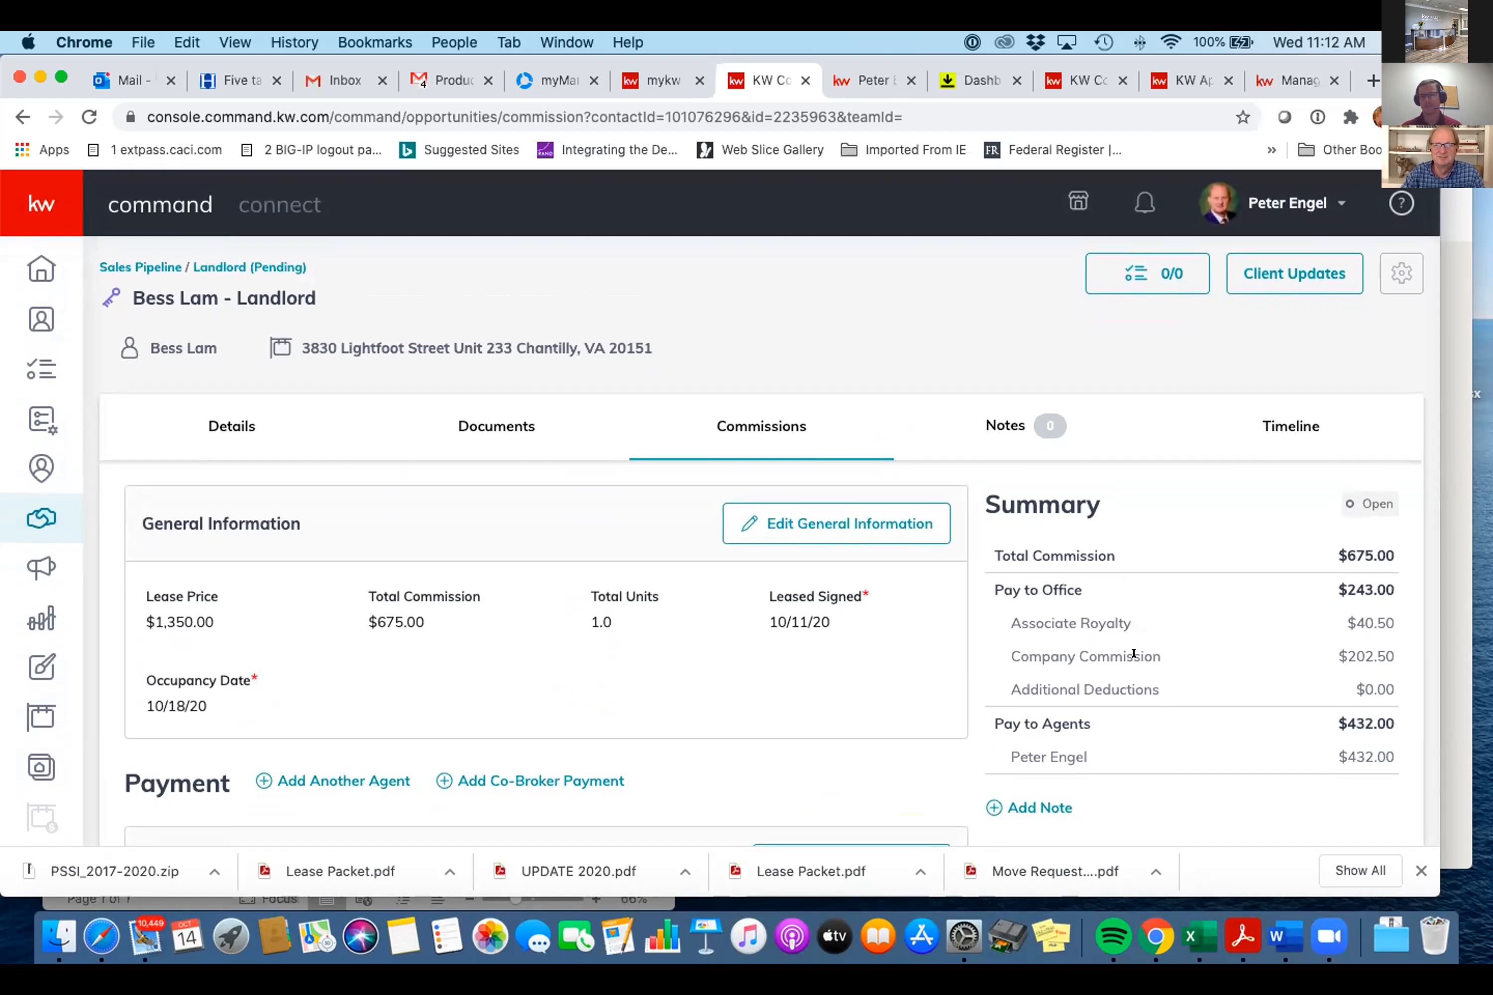
scroll(1183, 564, "down", 10)
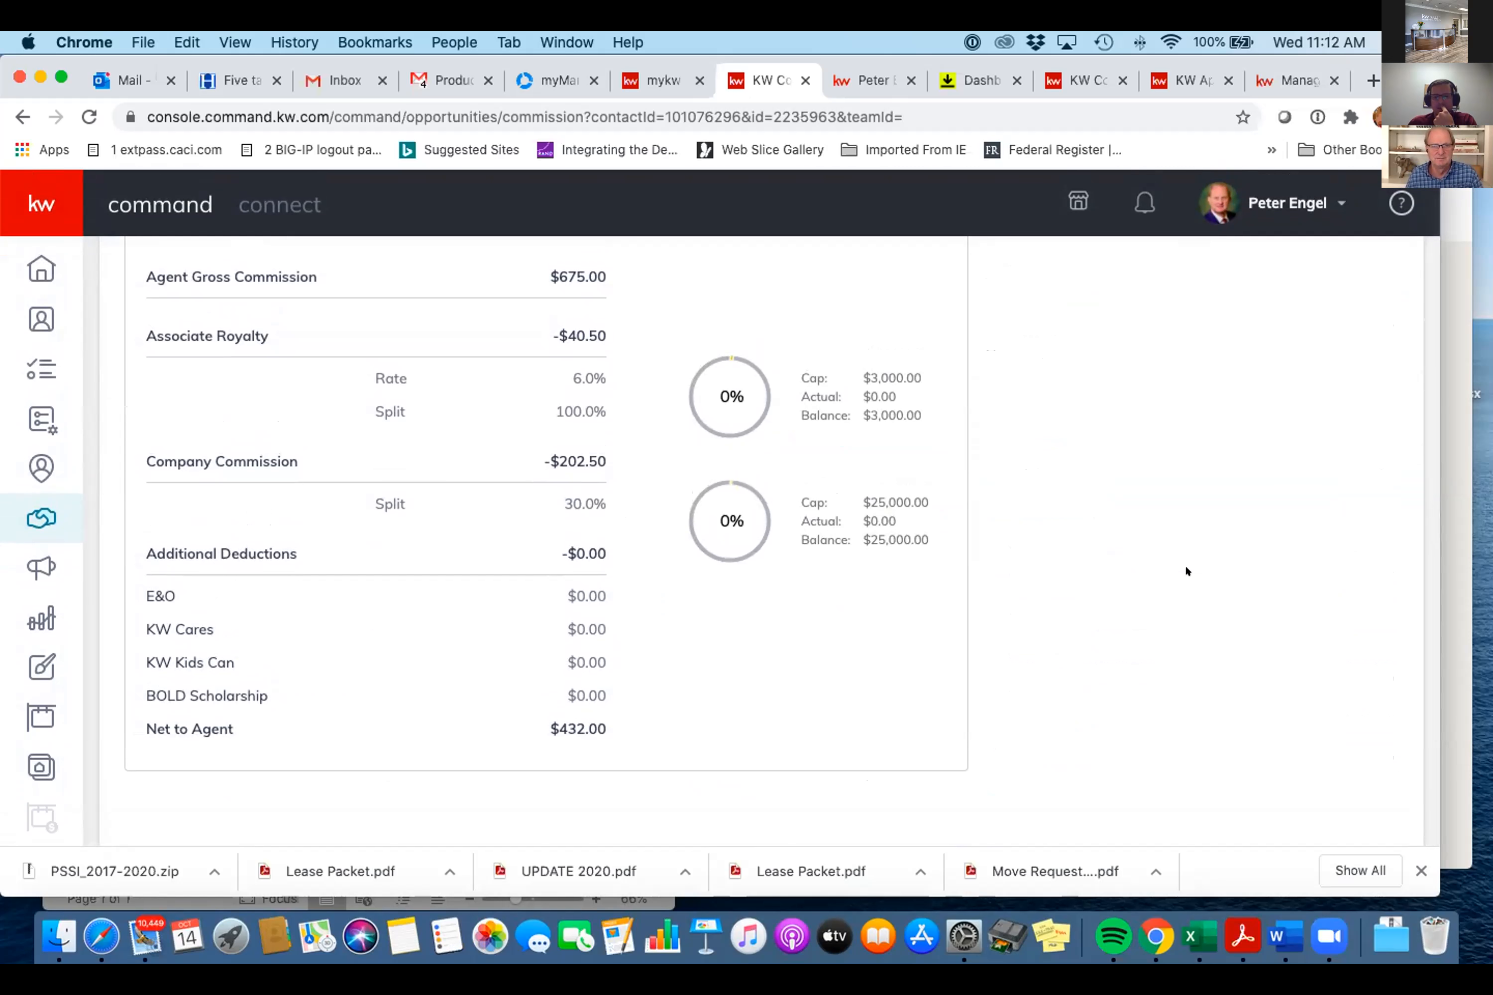
scroll(1185, 570, "up", 15)
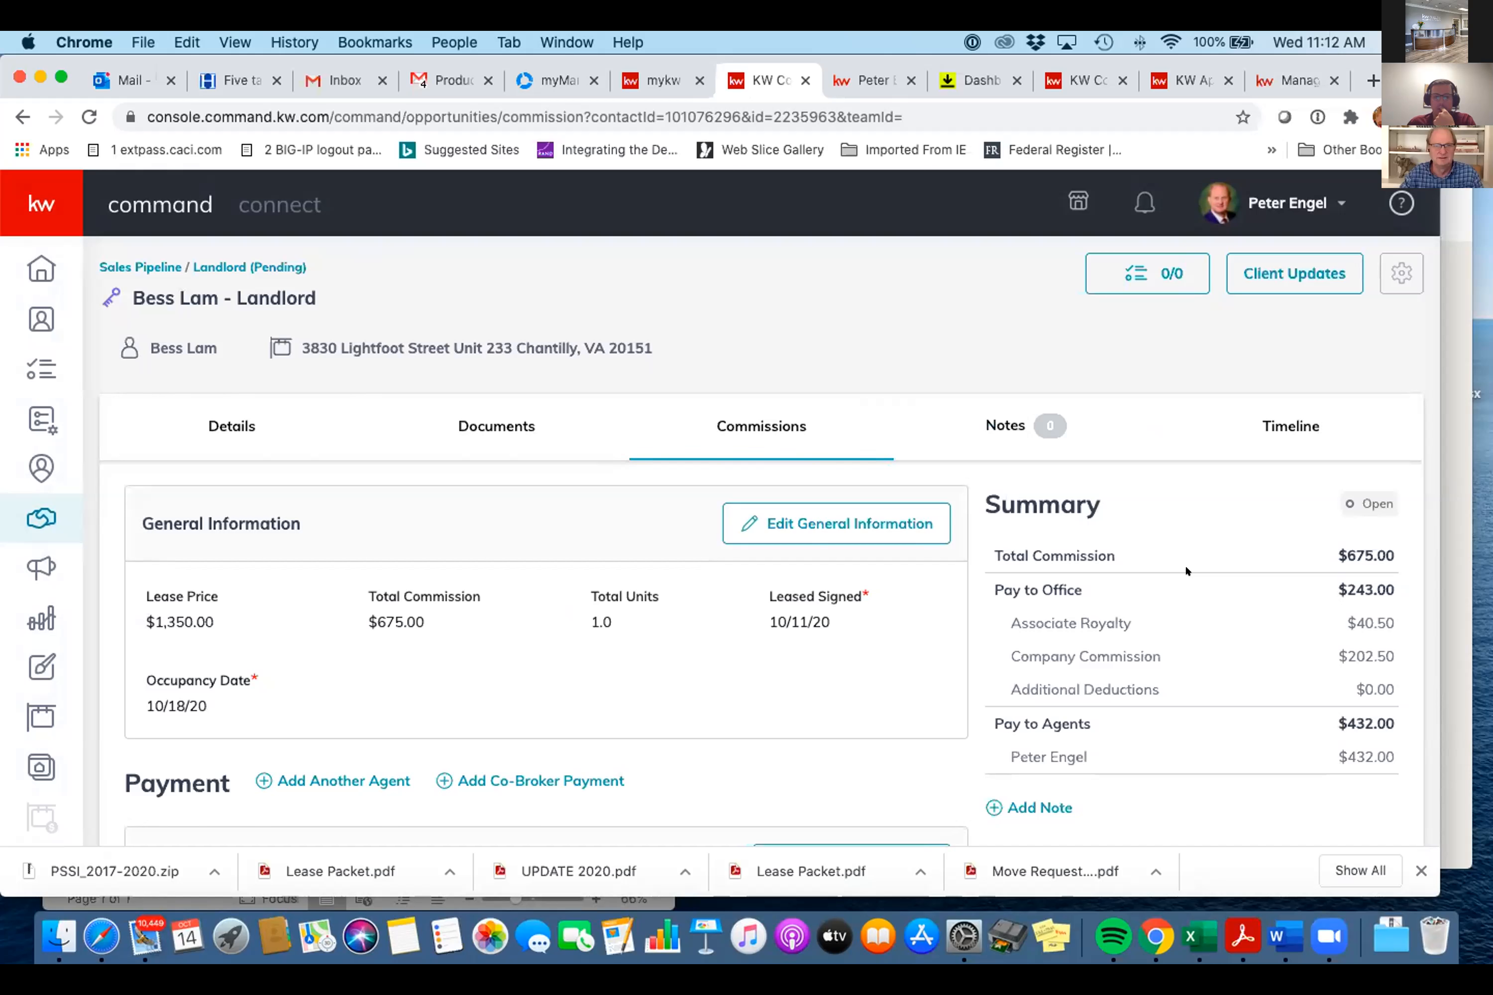
scroll(1184, 563, "down", 1)
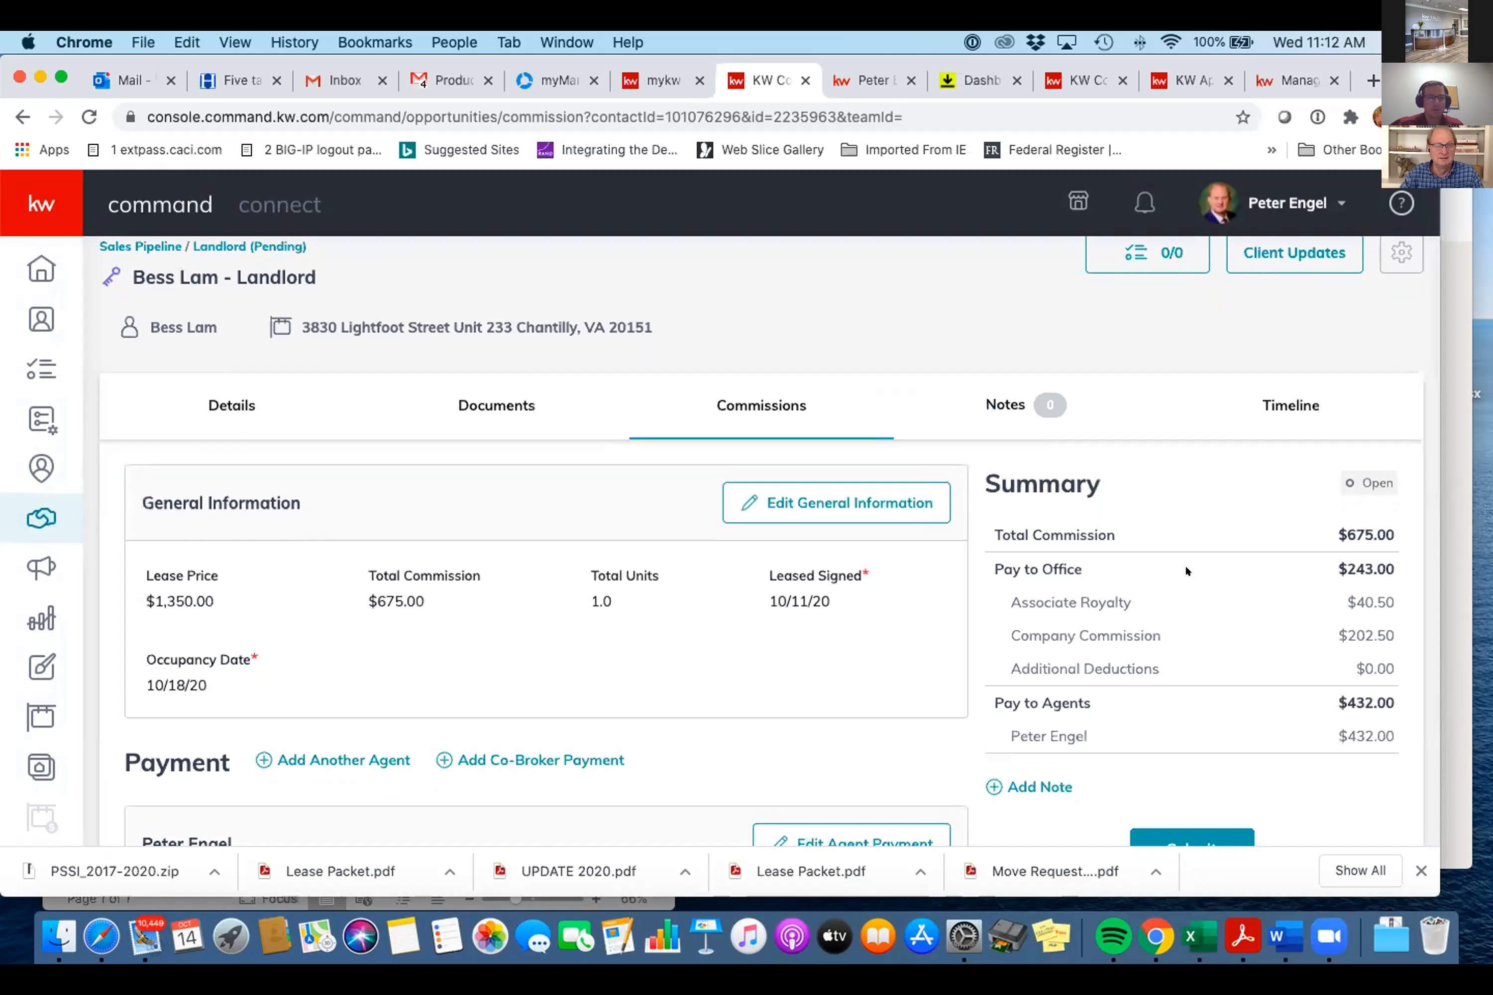
scroll(1185, 568, "down", 4)
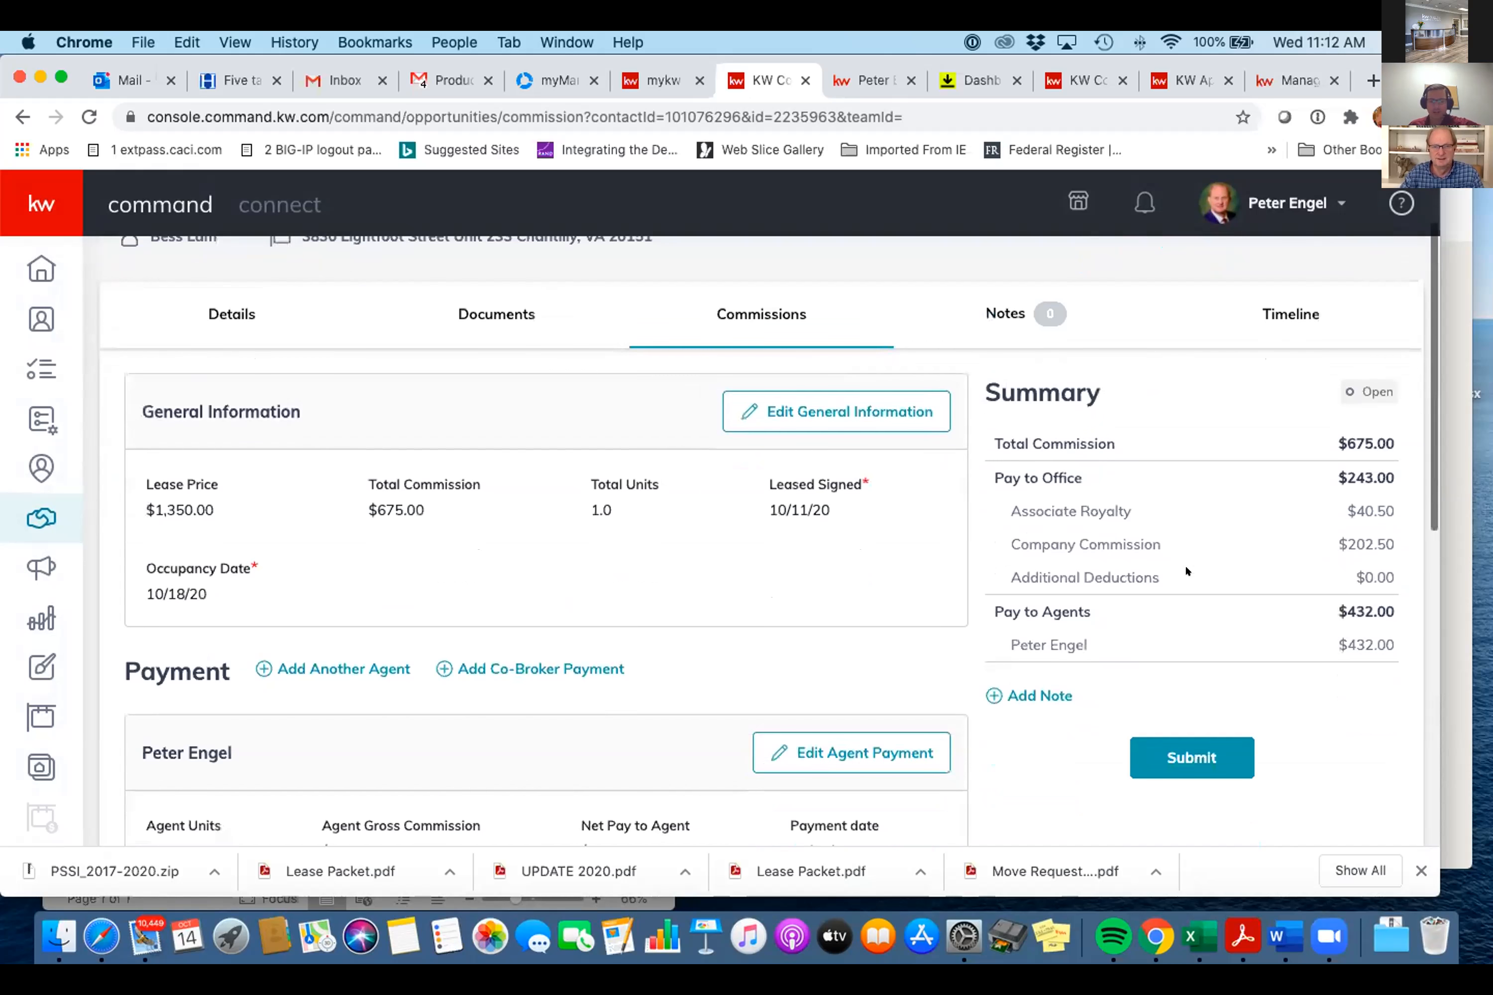
scroll(1184, 569, "up", 4)
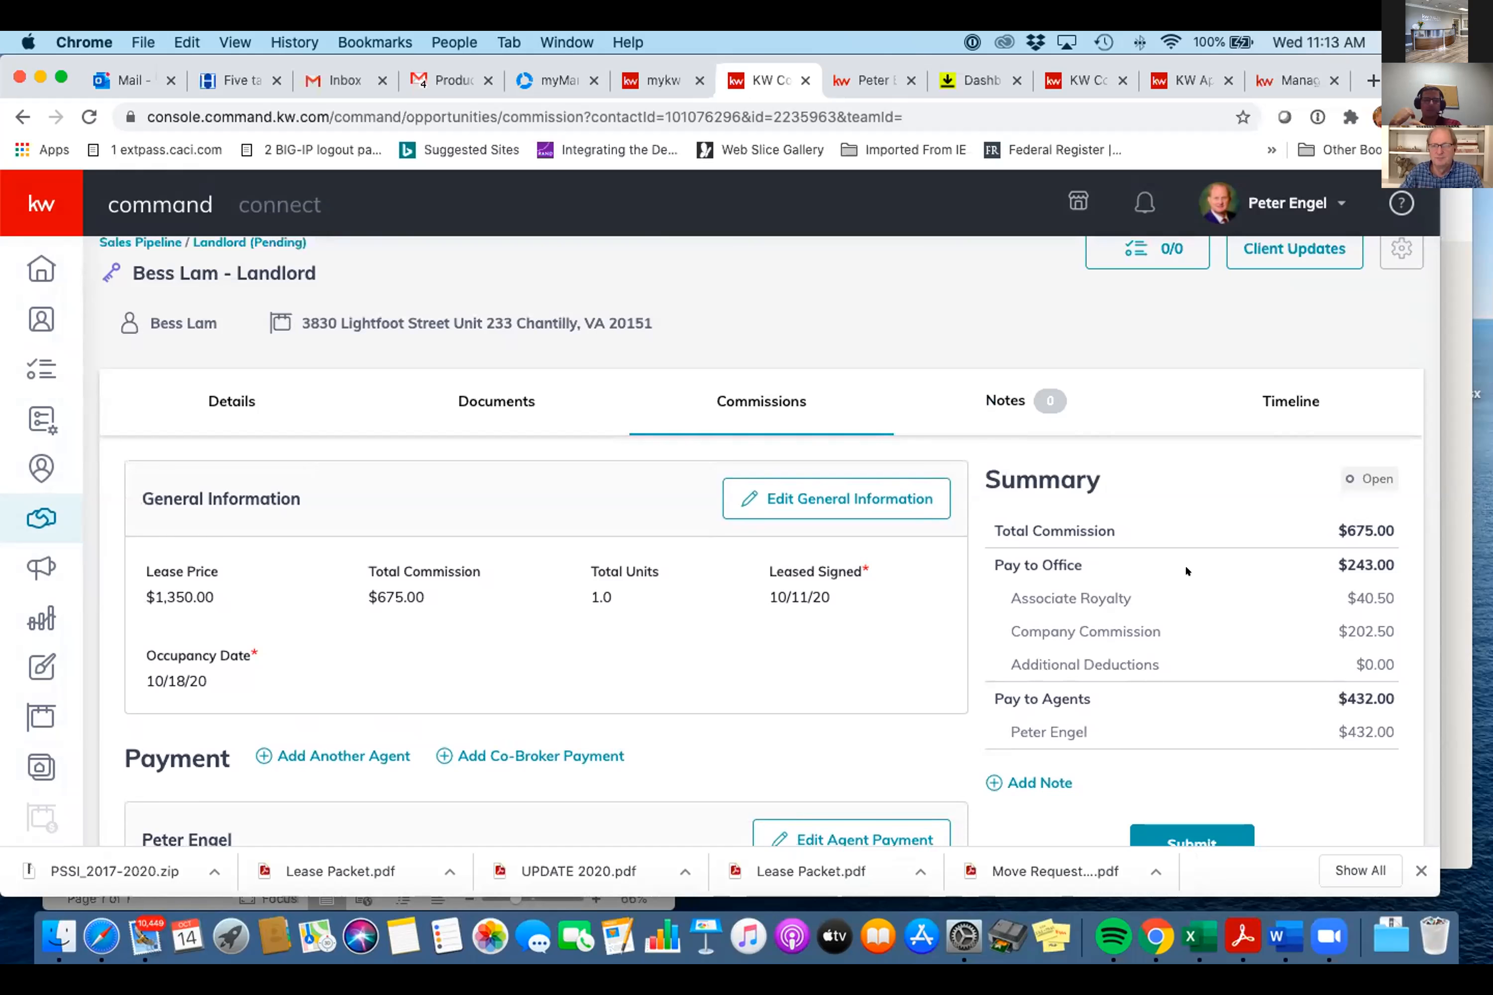
scroll(1184, 563, "down", 4)
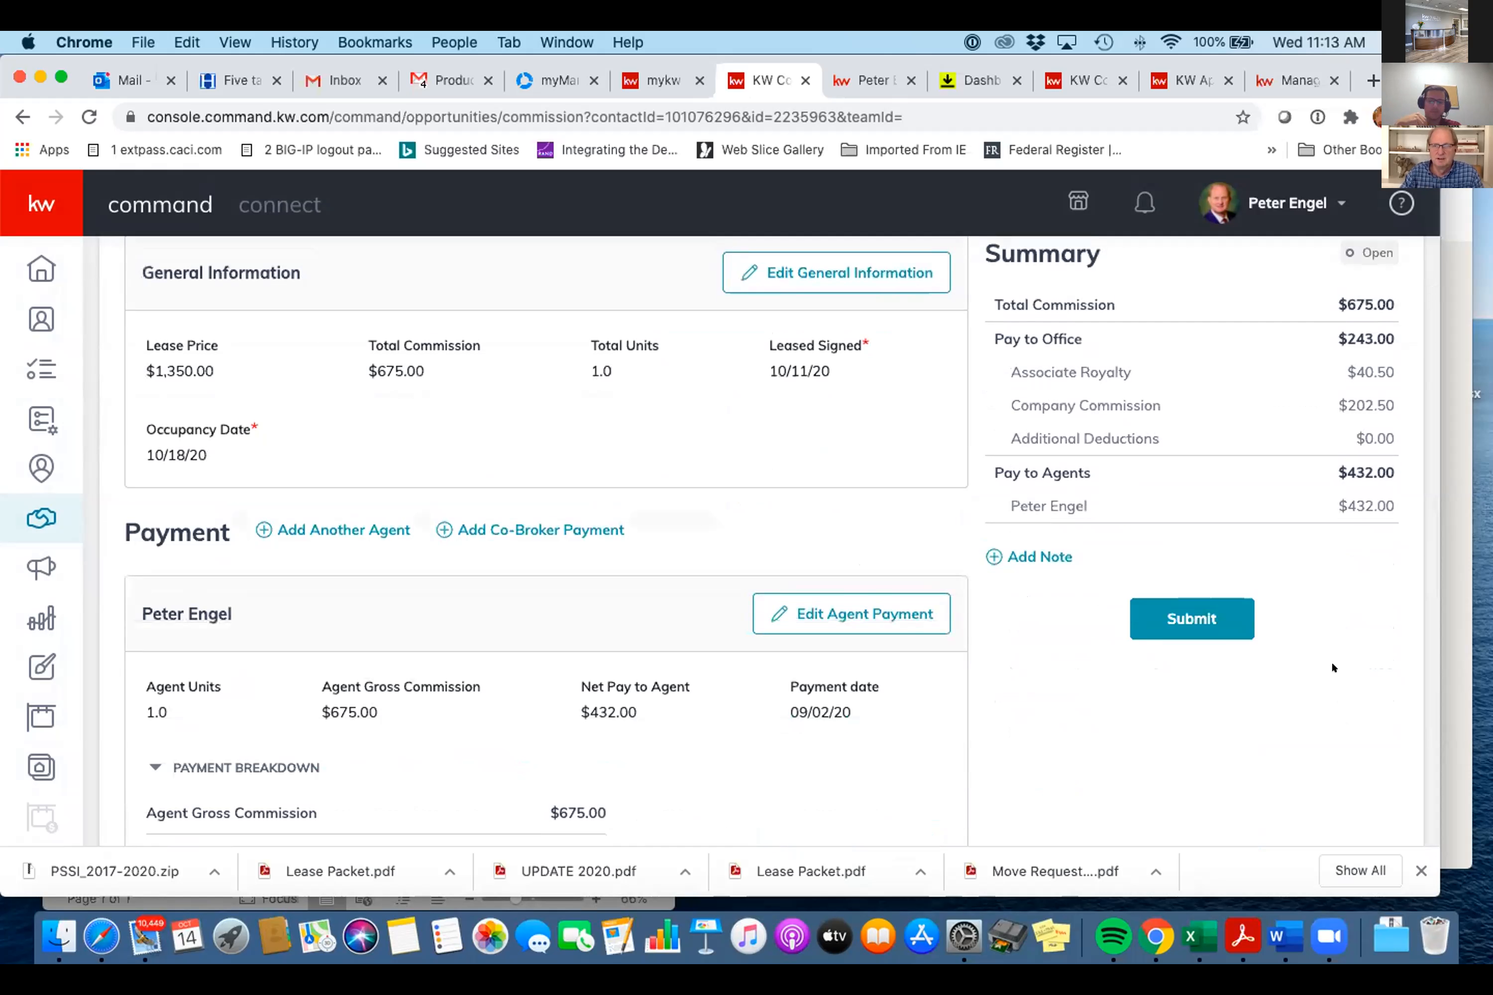
scroll(1331, 668, "down", 1)
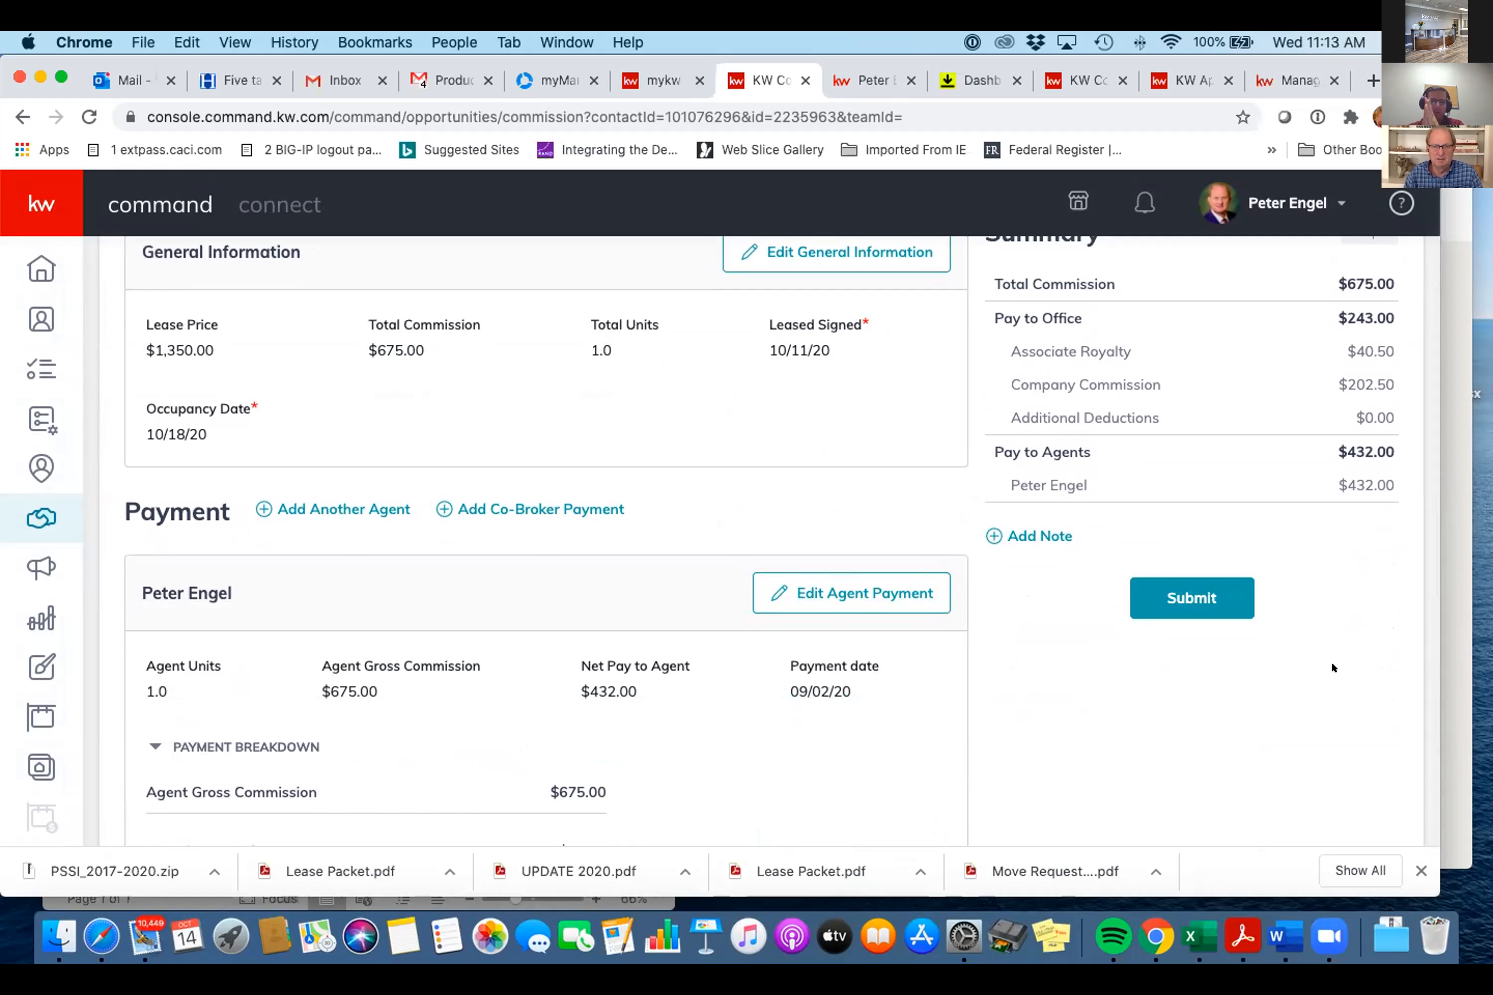
- Submit the lease commission, choosing 'No, not this time' for the KW Cares donation
left_click(1203, 590)
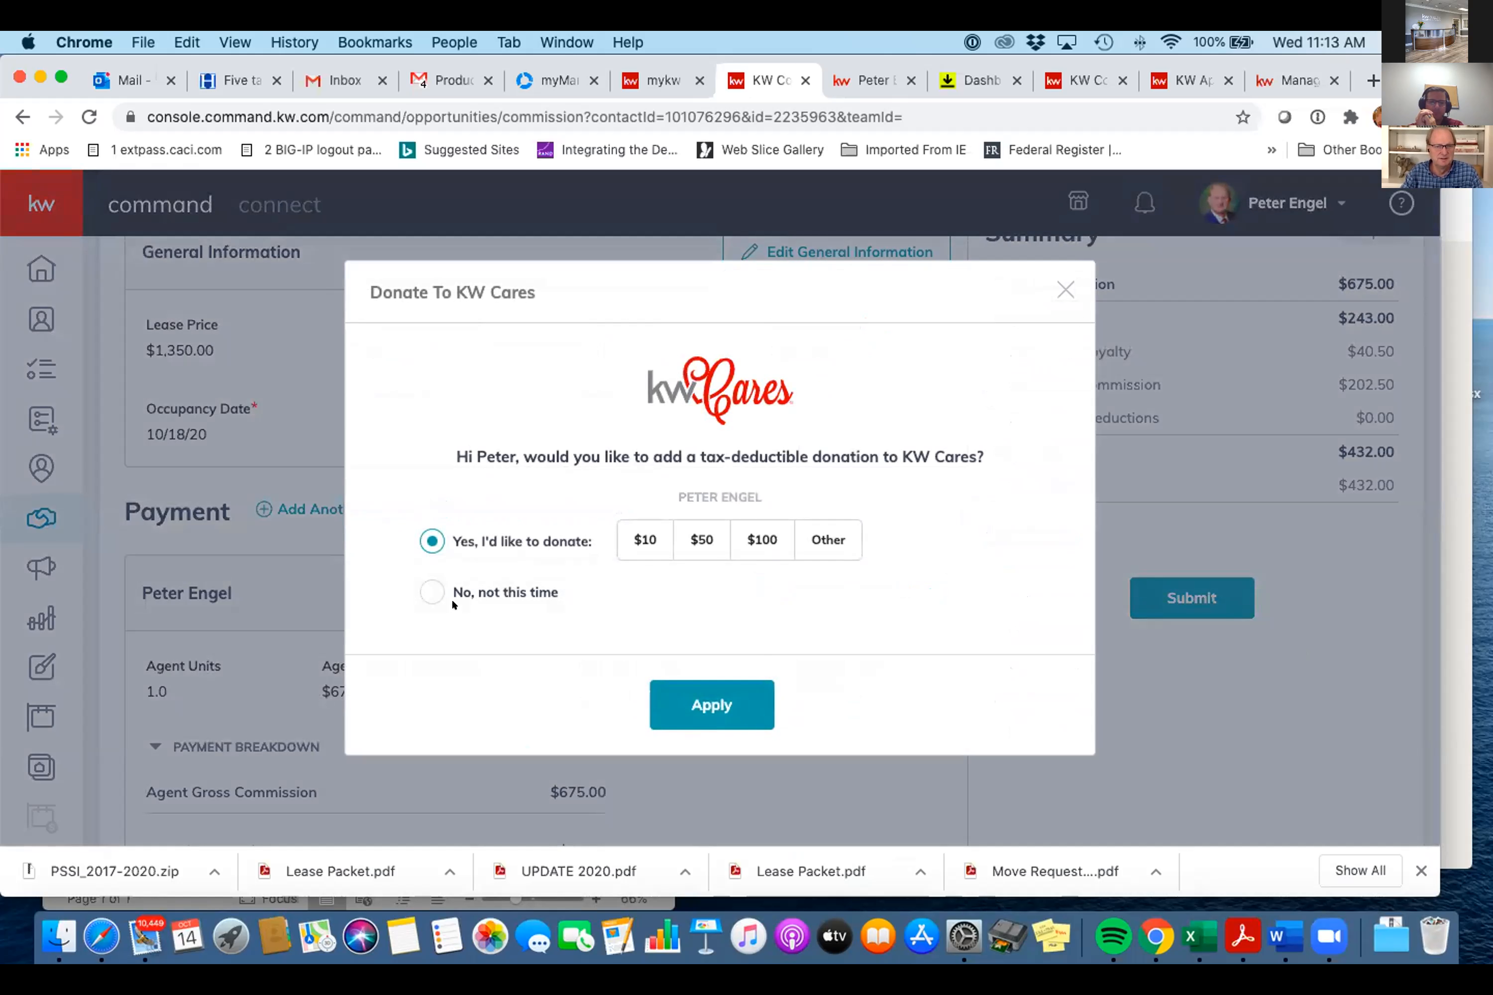
left_click(424, 590)
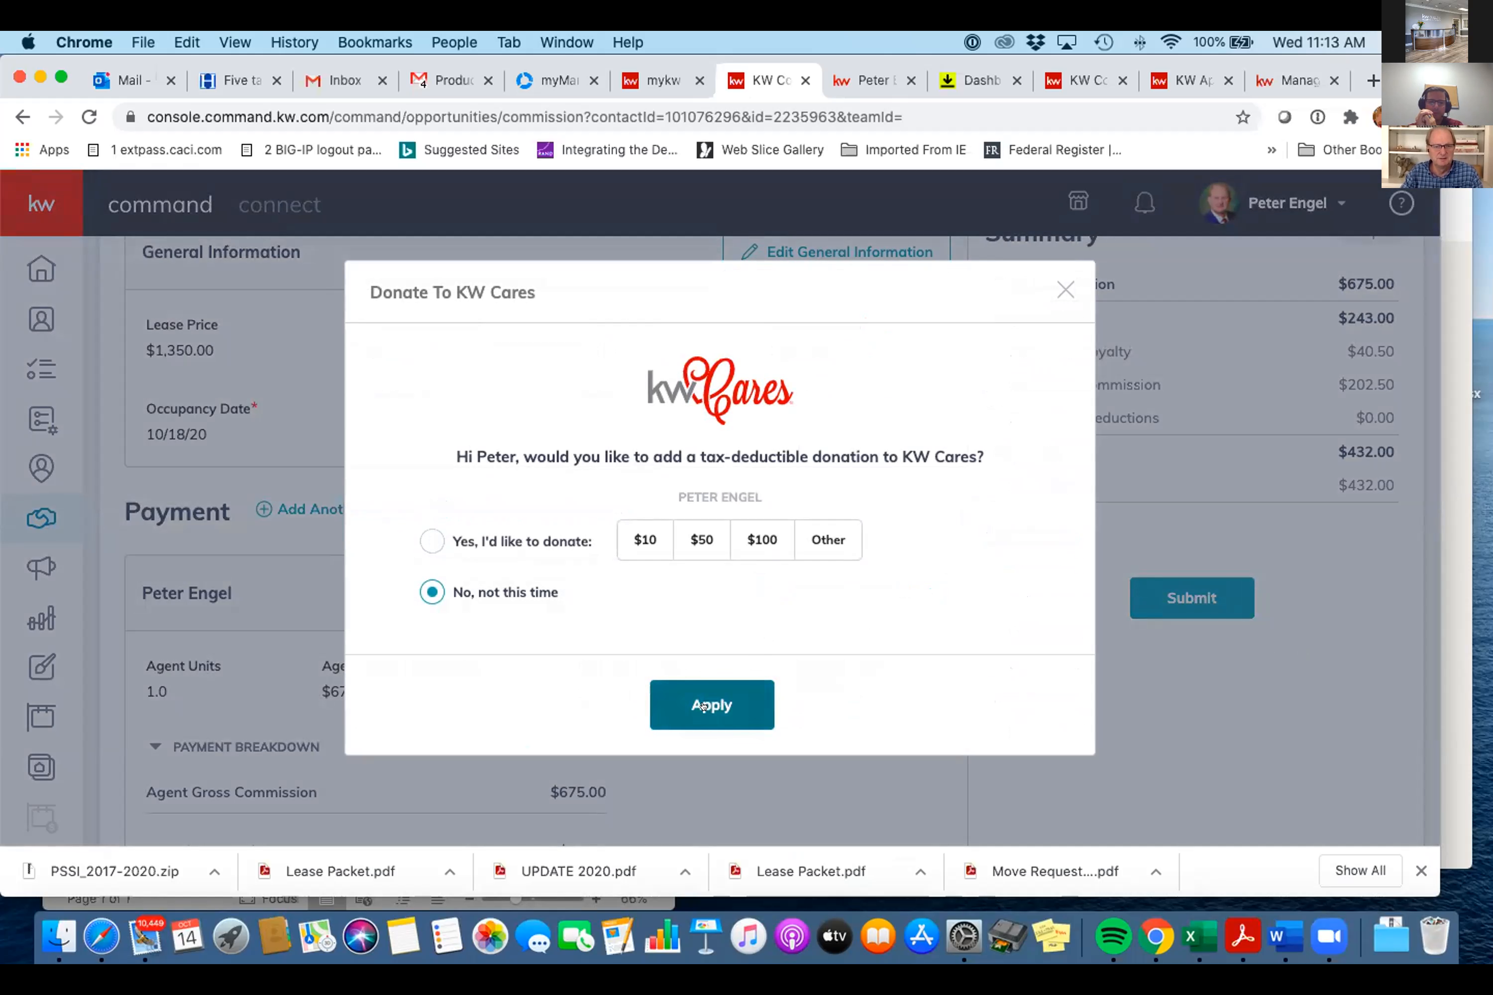
left_click(711, 704)
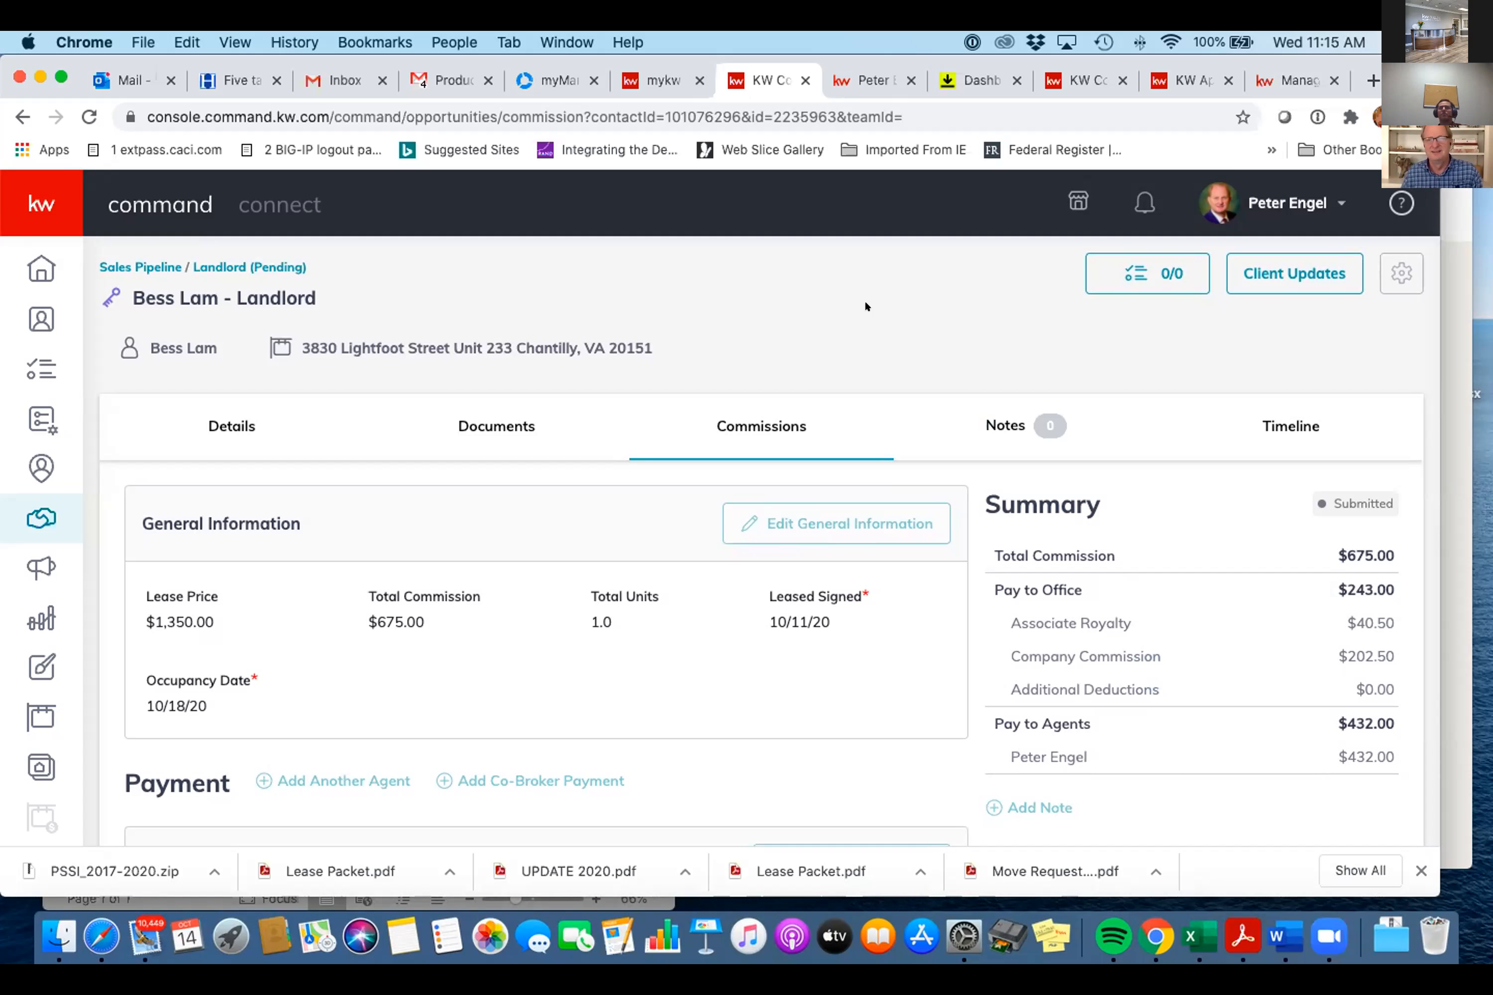
- Check the Outlook inbox, then return to the Productivity Coaching Pro Time 4th Quarter email in Gmail
left_click(438, 76)
left_click(334, 72)
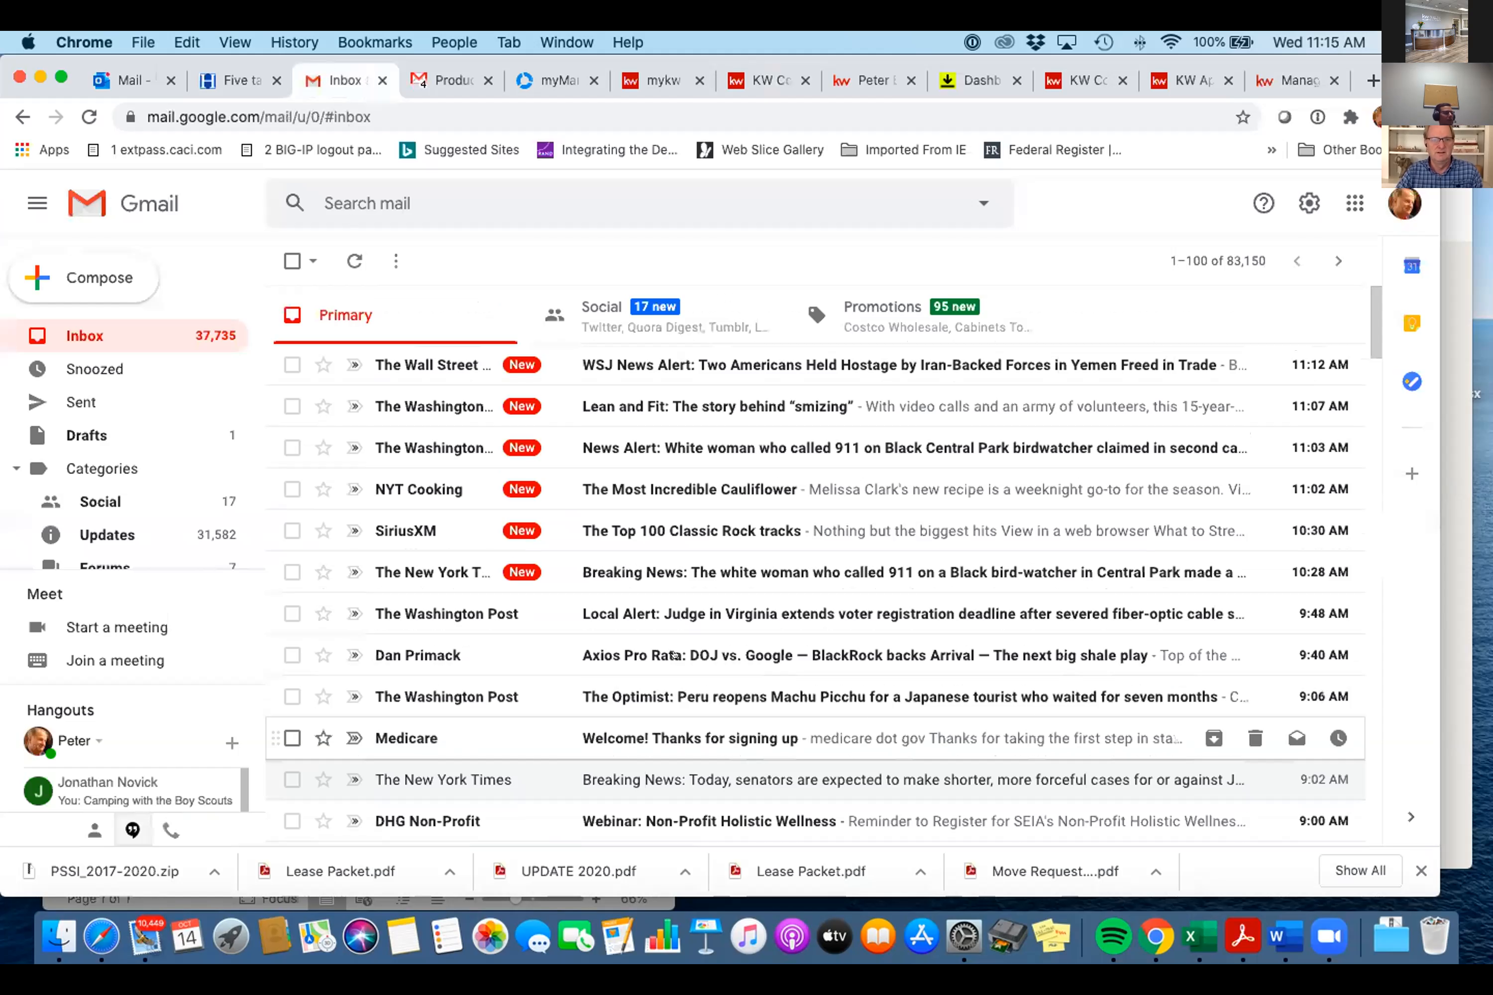
left_click(122, 69)
scroll(401, 389, "up", 5)
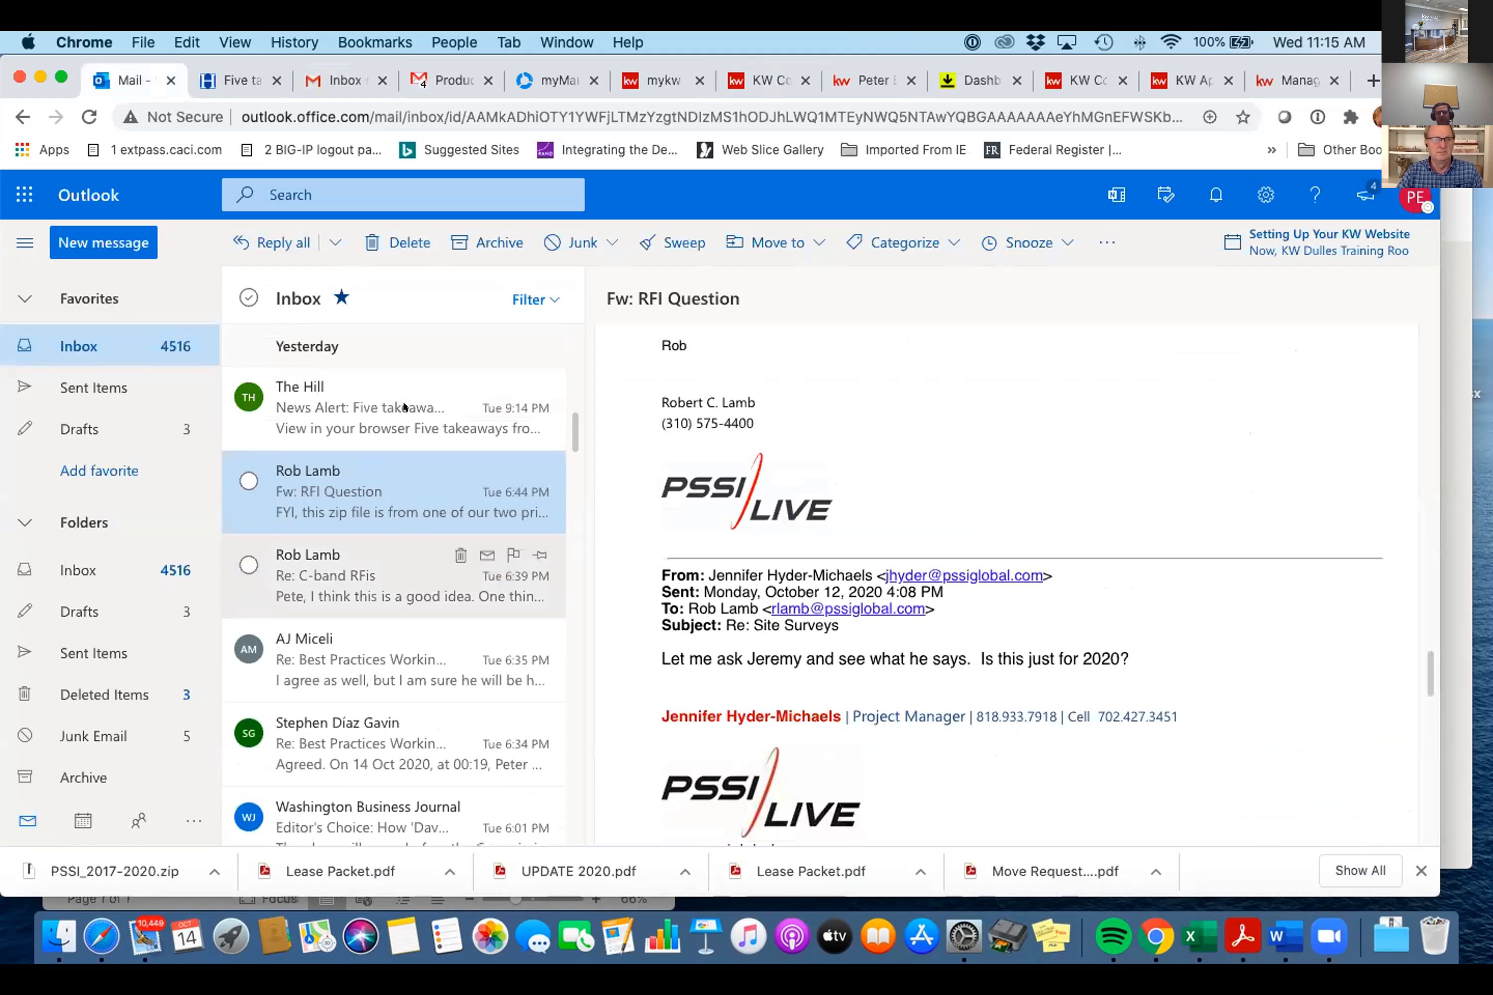
scroll(401, 388, "up", 6)
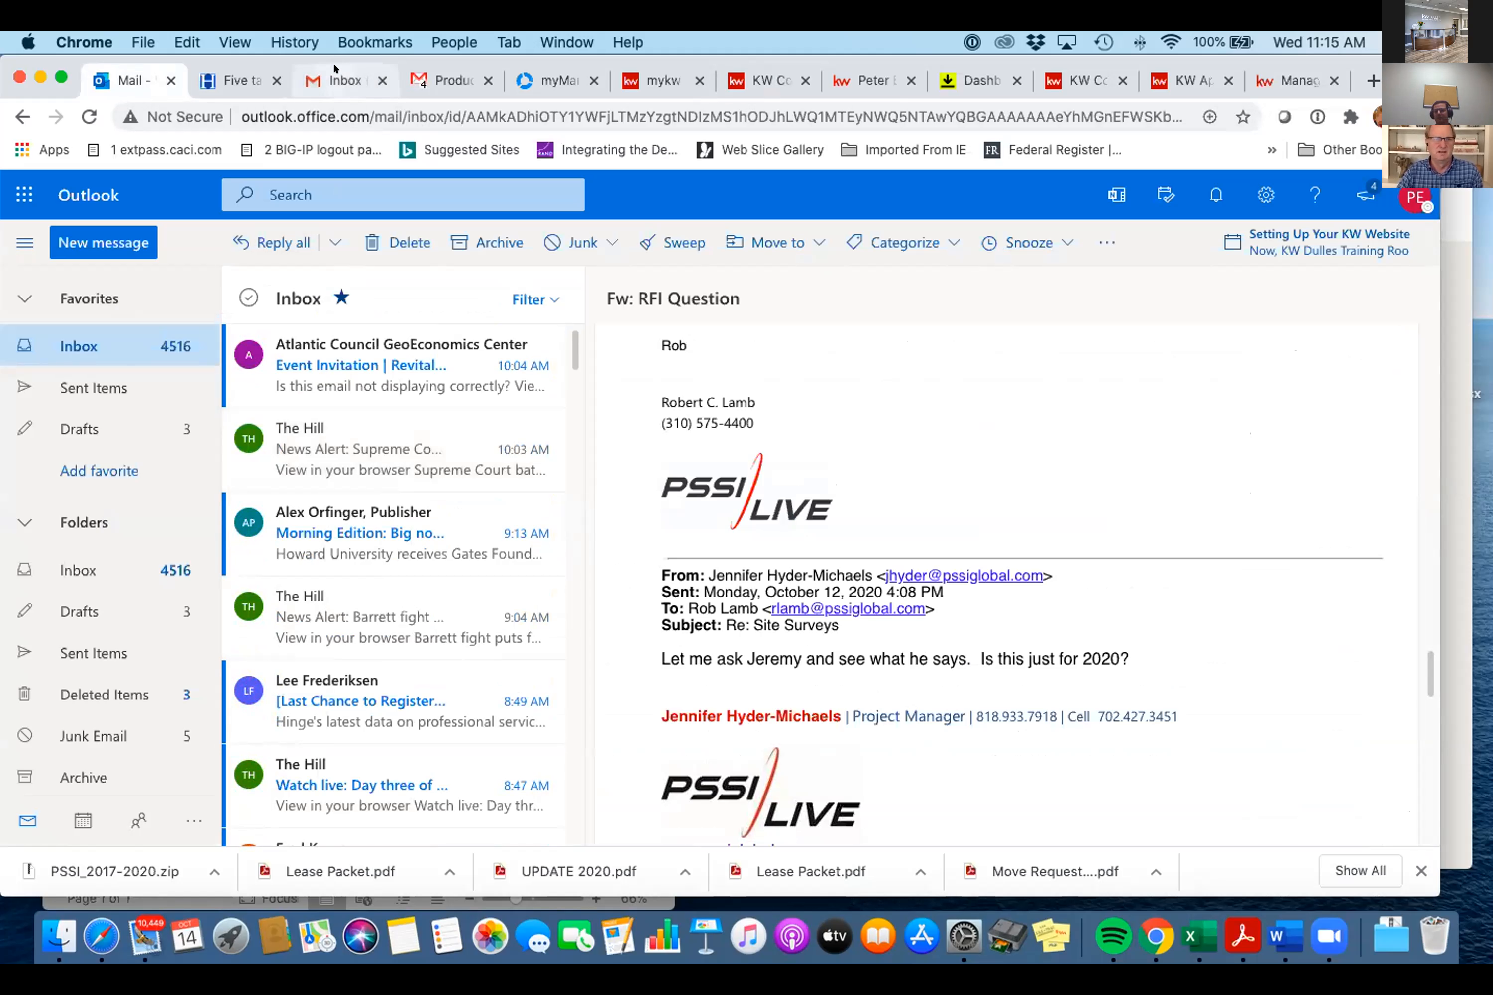
left_click(370, 62)
left_click(450, 80)
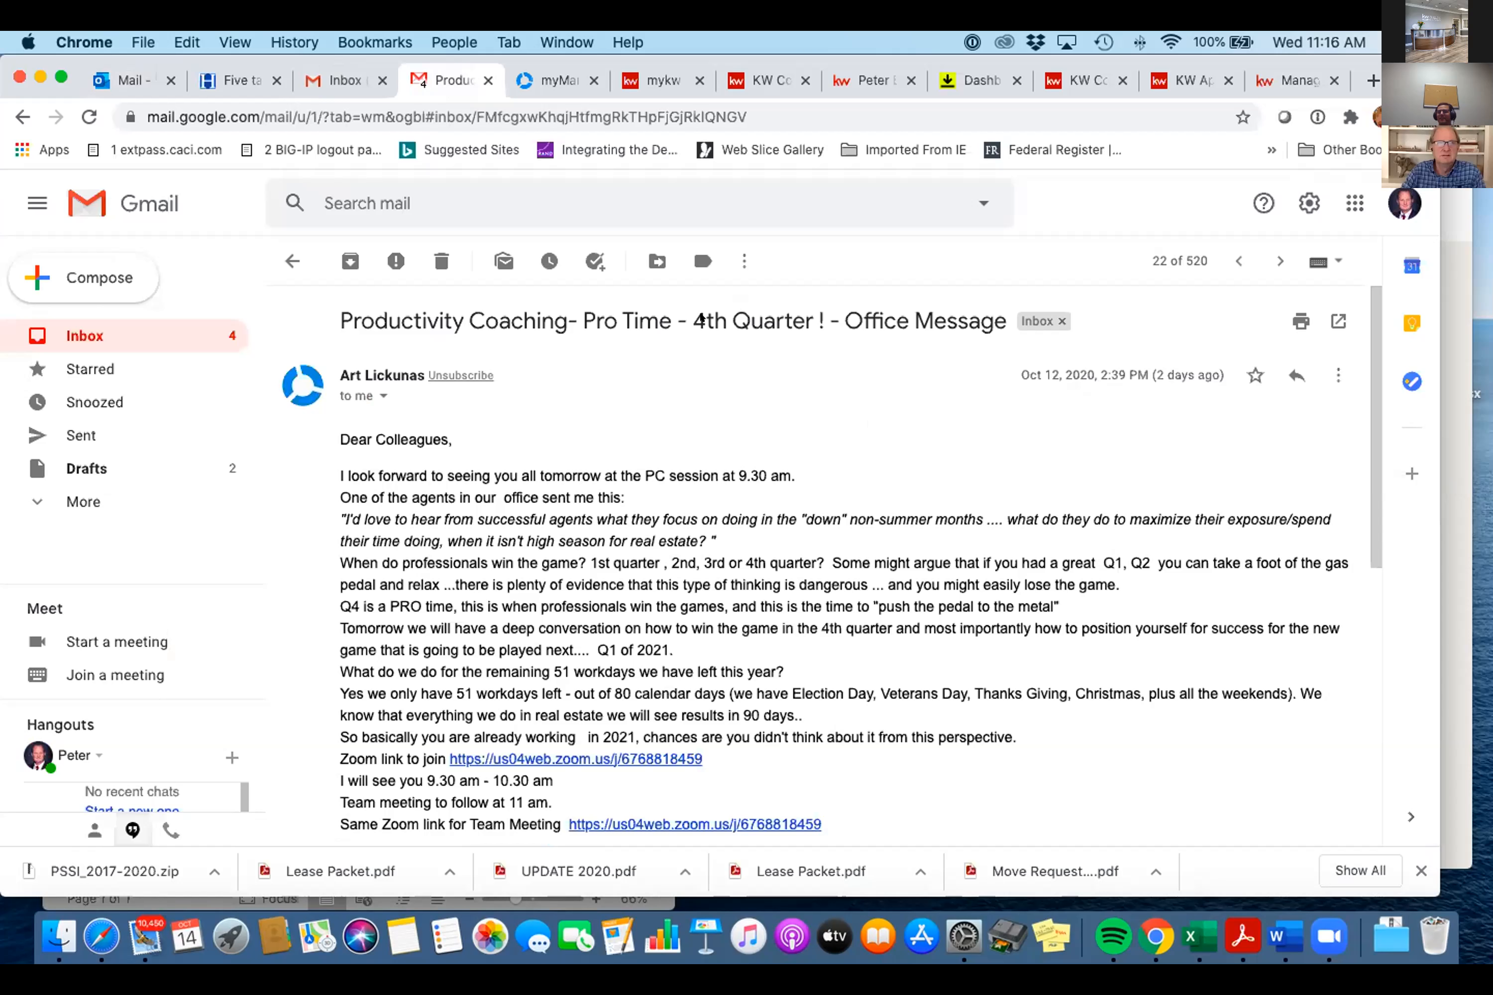
- Leave the Productivity Coaching email for the lease's Commissions page, now showing Submitted with $675.00
left_click(340, 74)
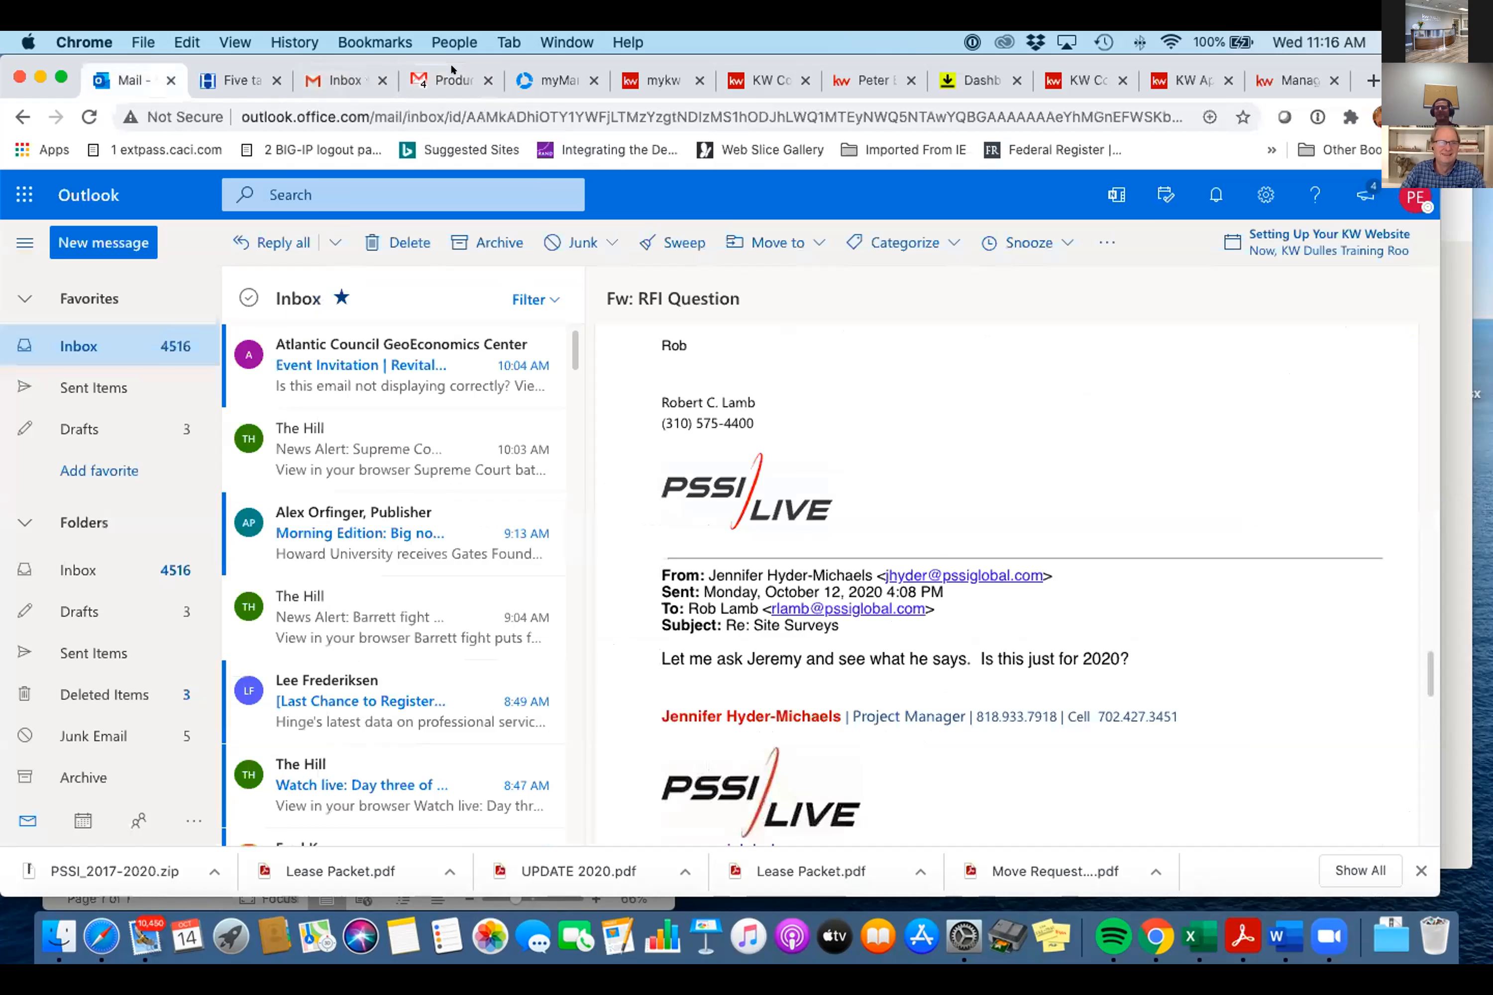
left_click(449, 72)
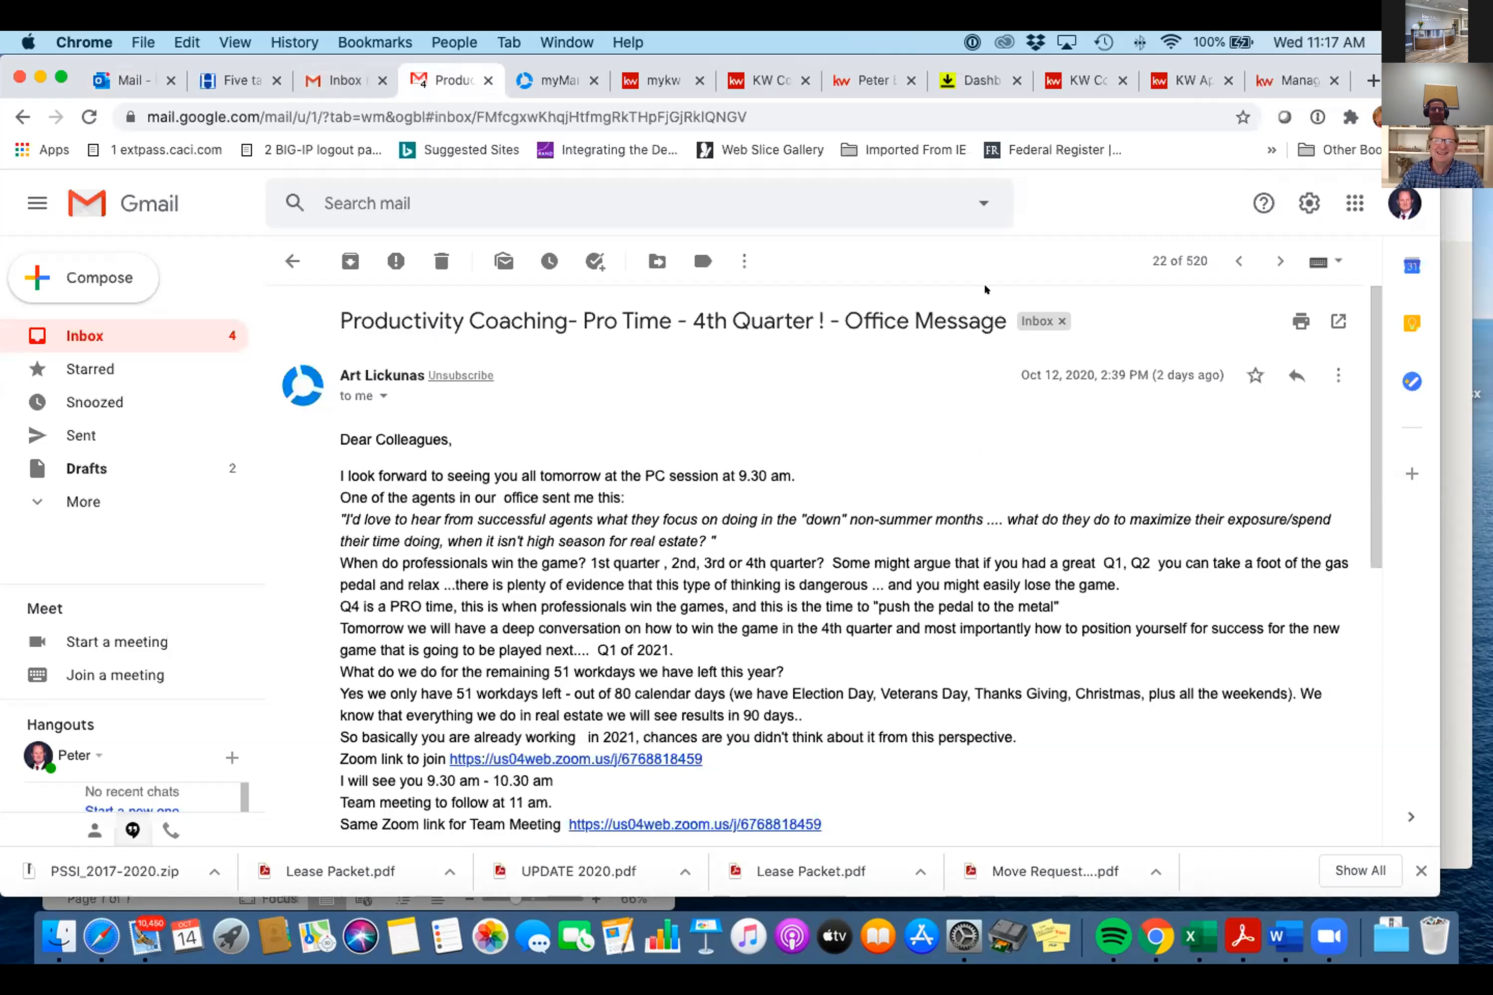
left_click(758, 72)
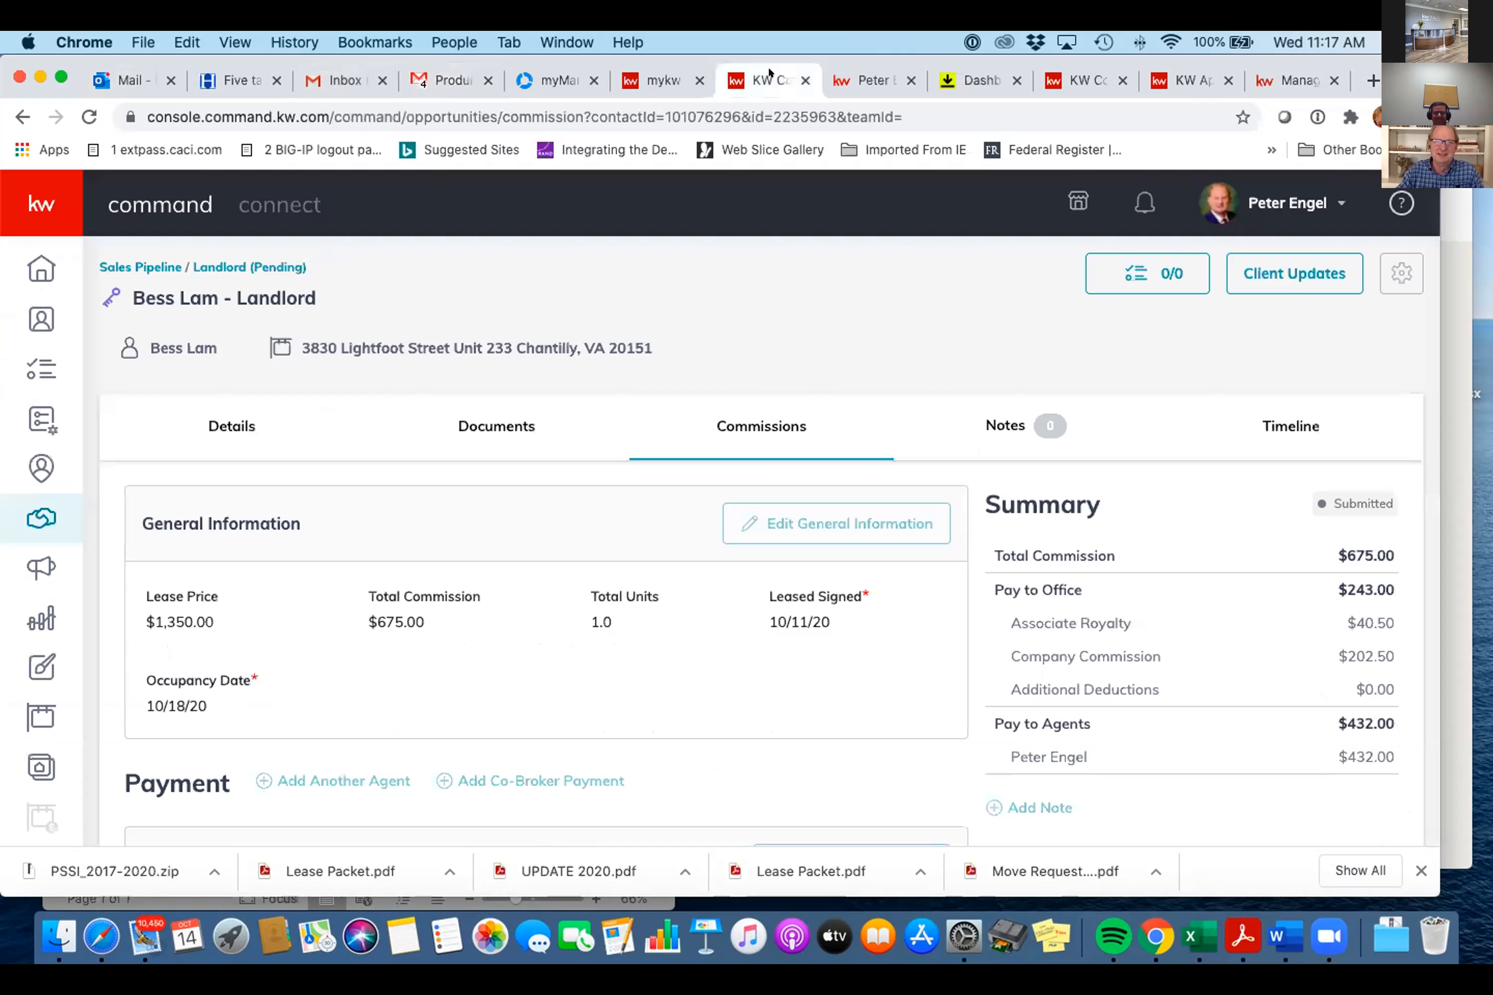
- Put KW Command on the Opportunities overview and show the KW Dulles 'Find Your Dream Home' site
left_click(856, 73)
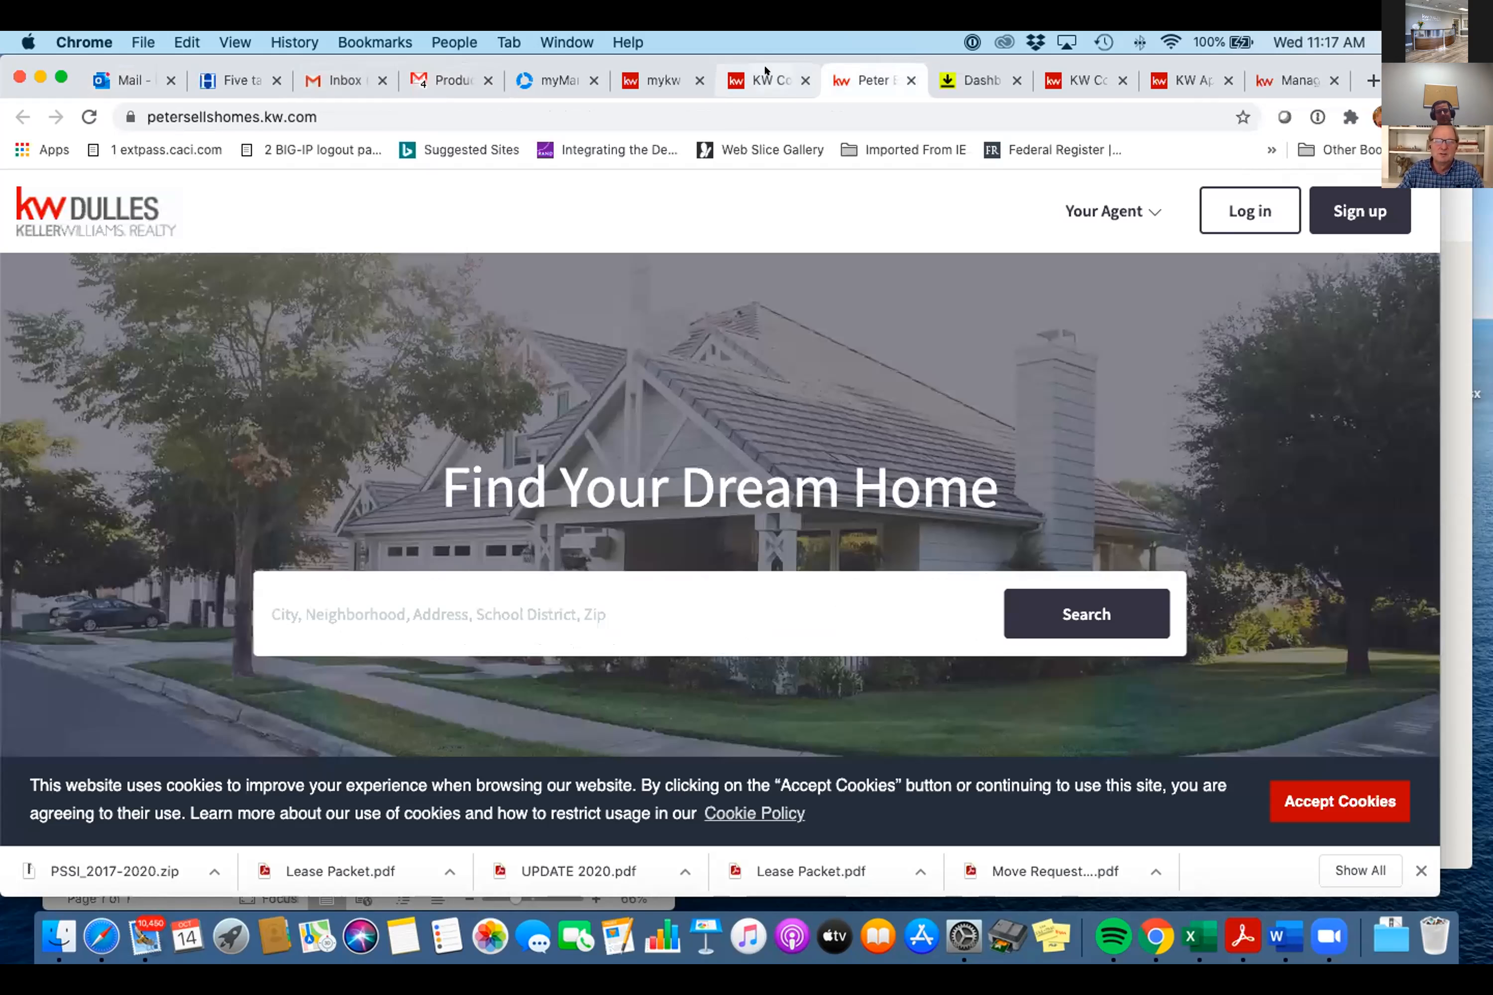
left_click(768, 76)
scroll(829, 243, "down", 2)
scroll(829, 244, "up", 2)
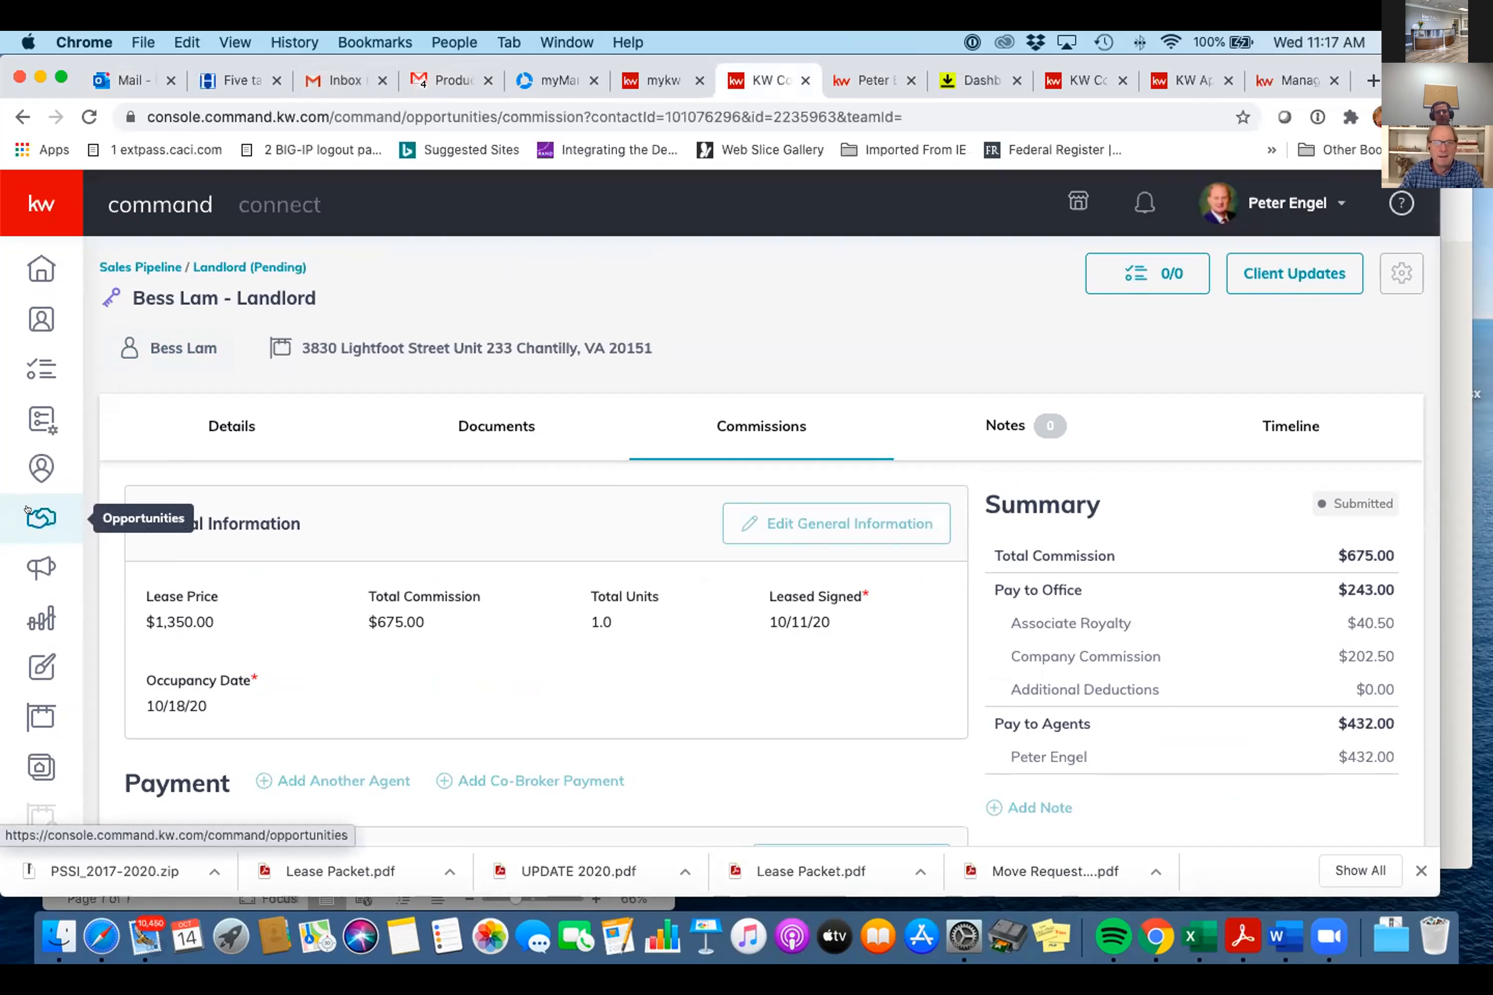
left_click(27, 509)
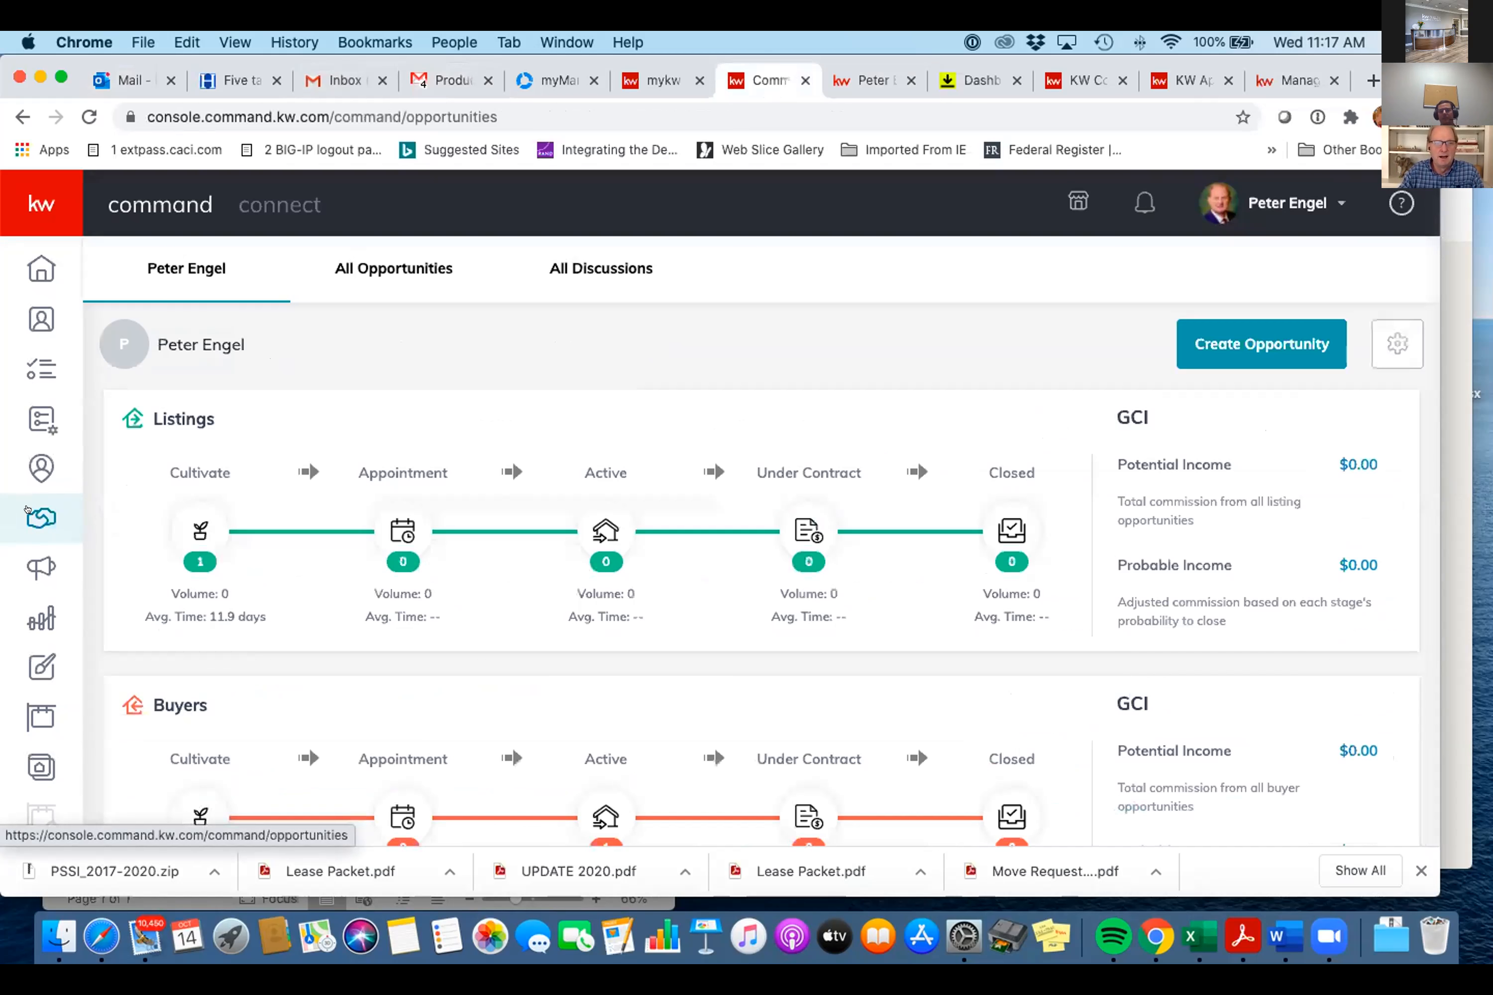
left_click(864, 72)
scroll(914, 331, "down", 4)
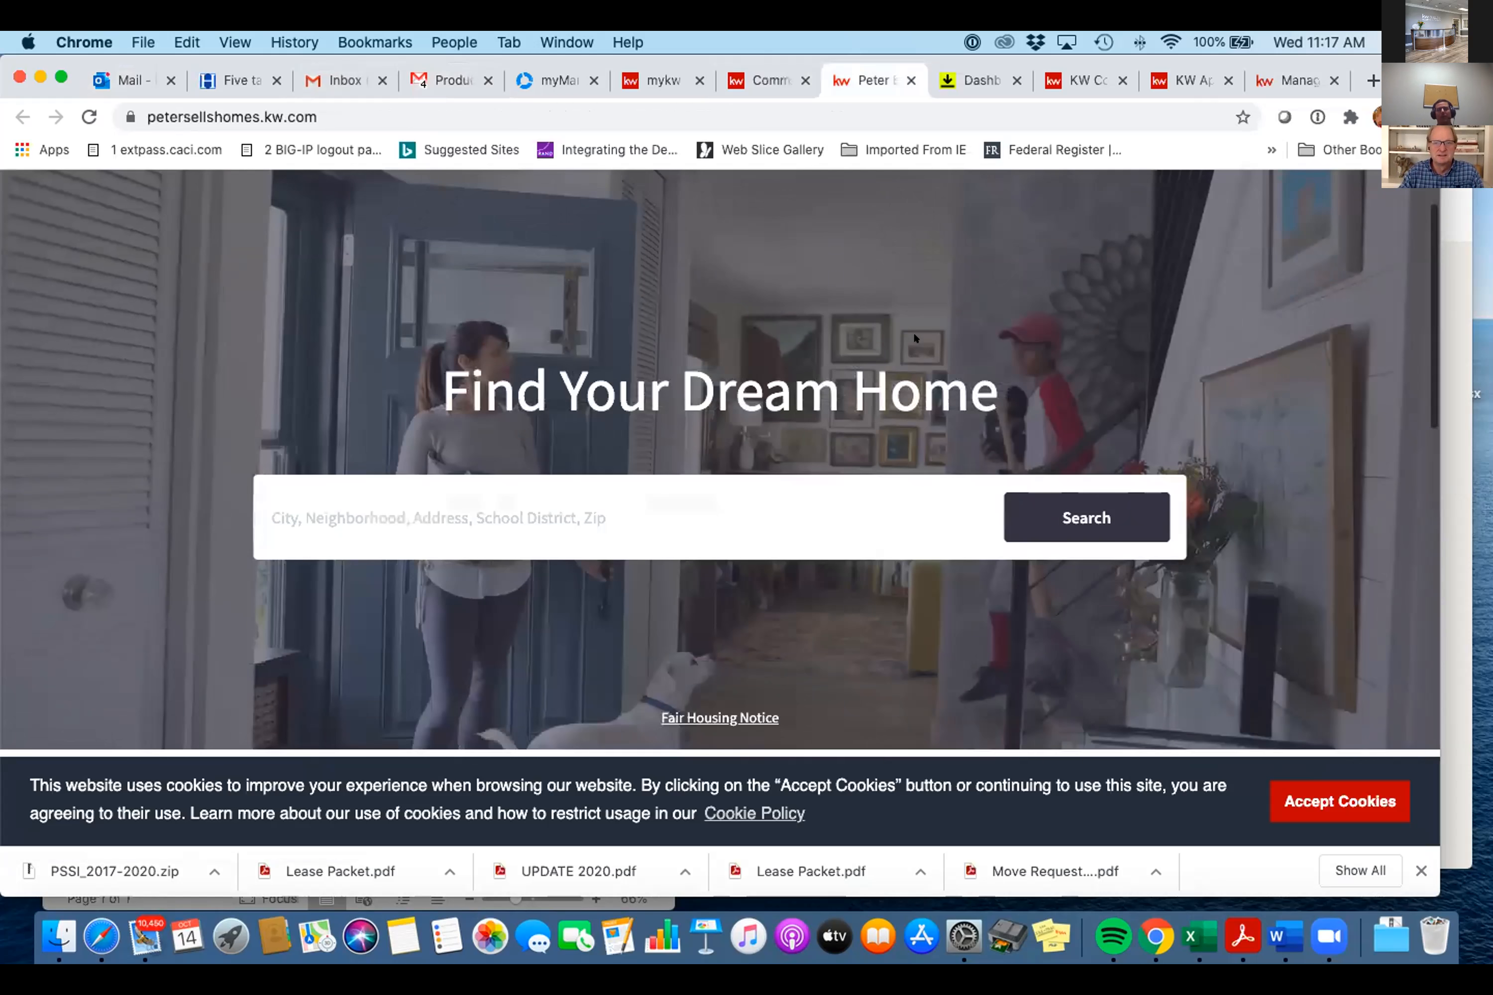
scroll(914, 331, "up", 4)
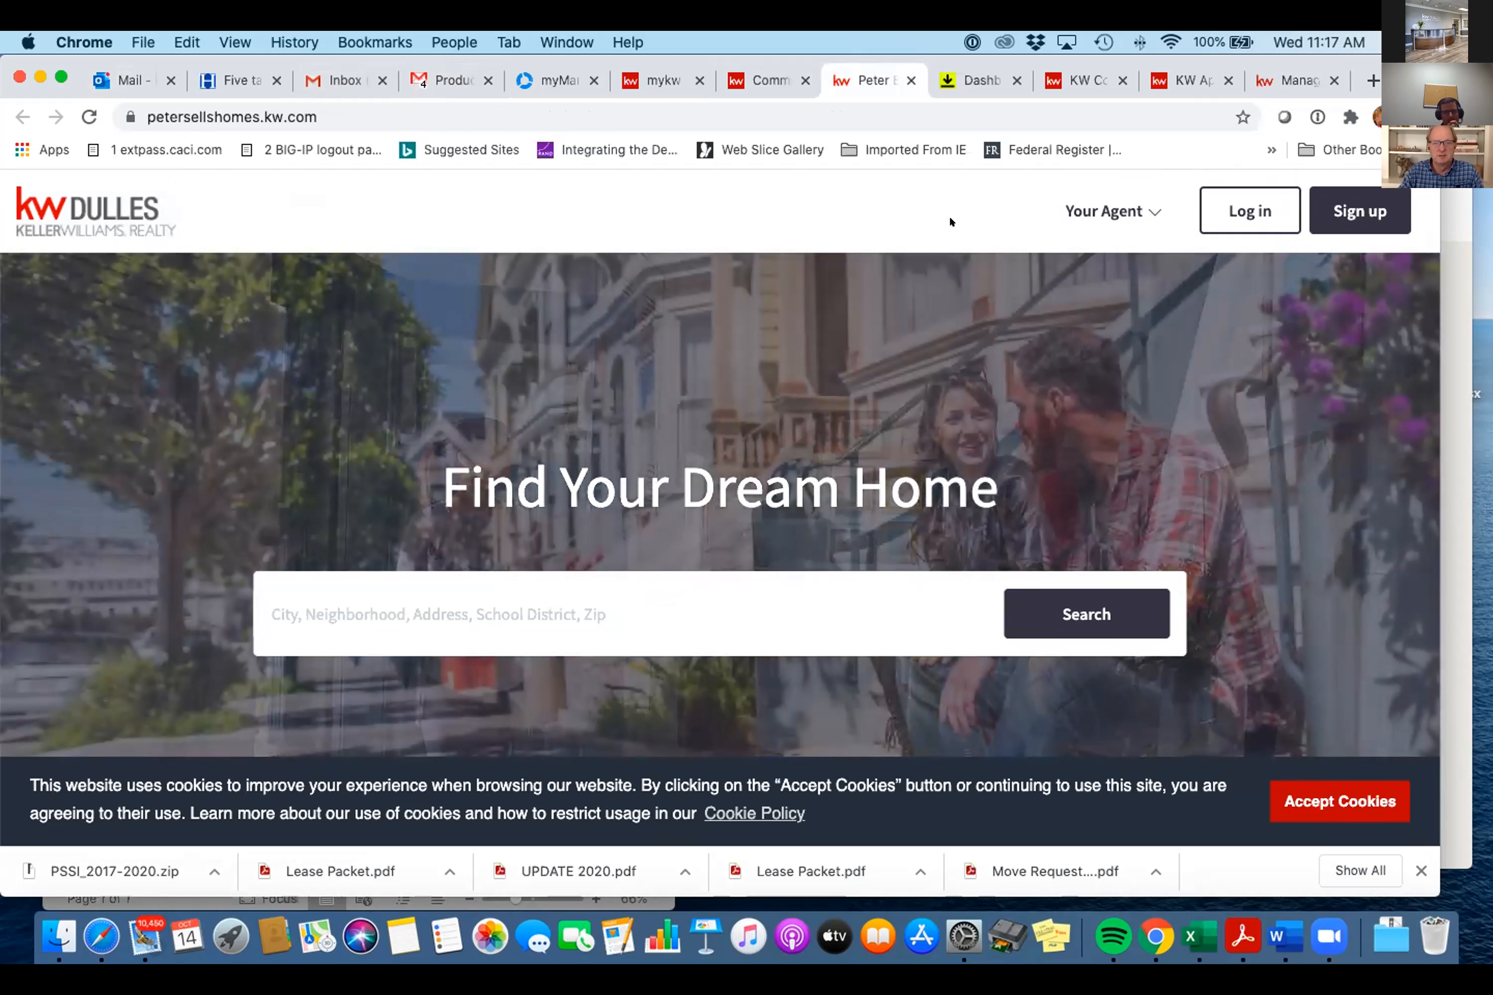
- Return to KW Command's Opportunities overview after briefly viewing the active buyer board
left_click(765, 74)
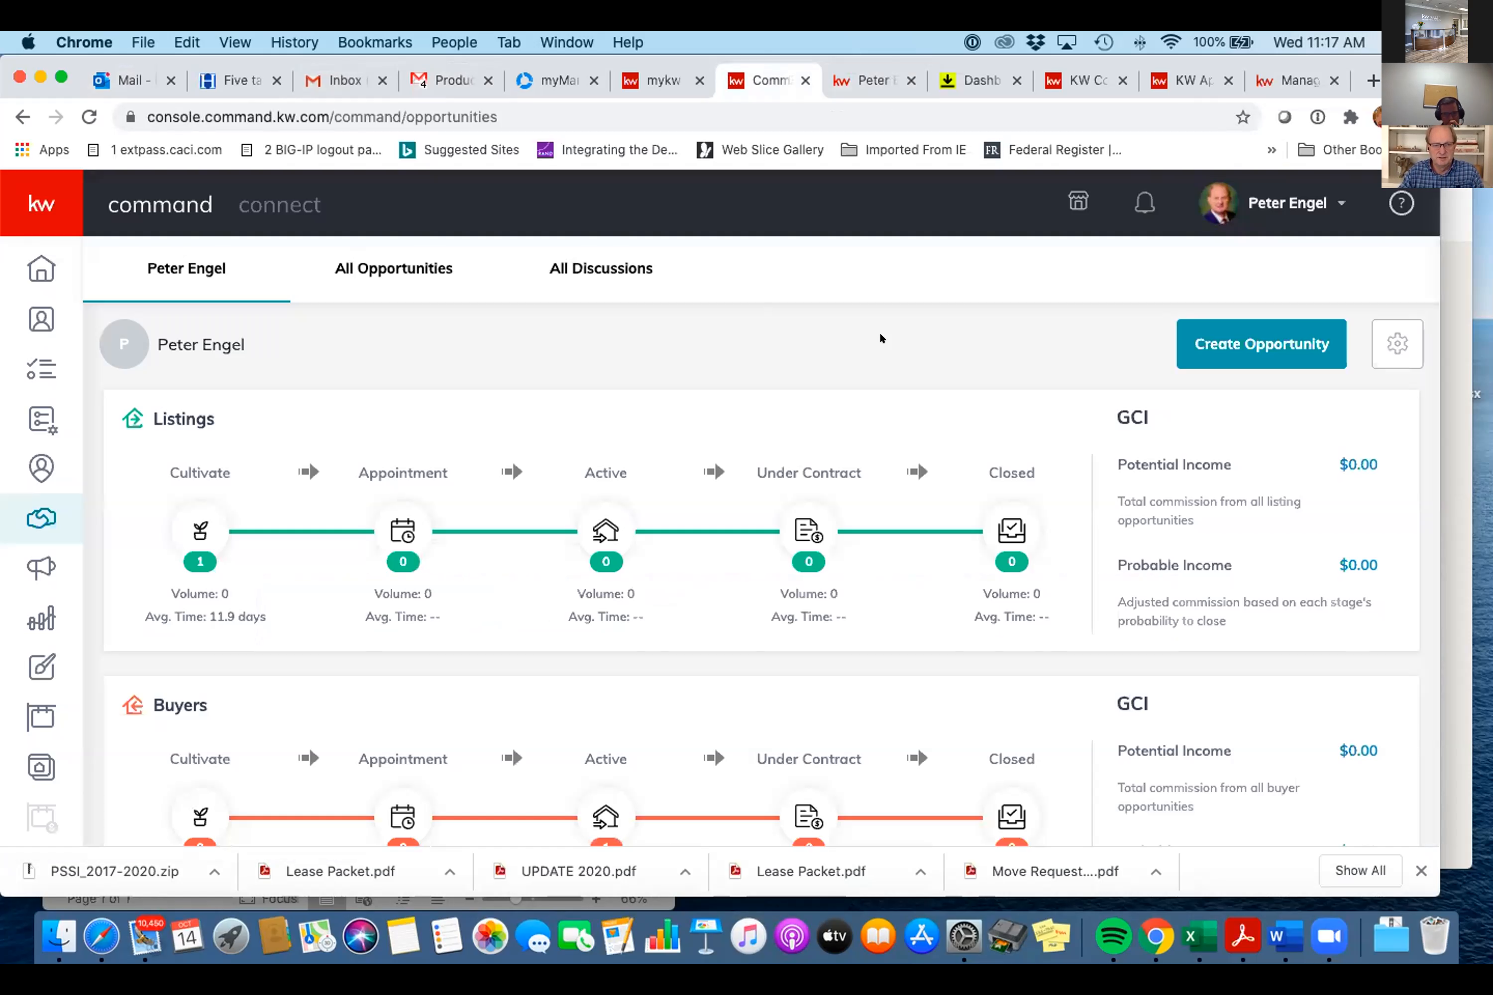
scroll(880, 334, "down", 10)
scroll(880, 334, "up", 4)
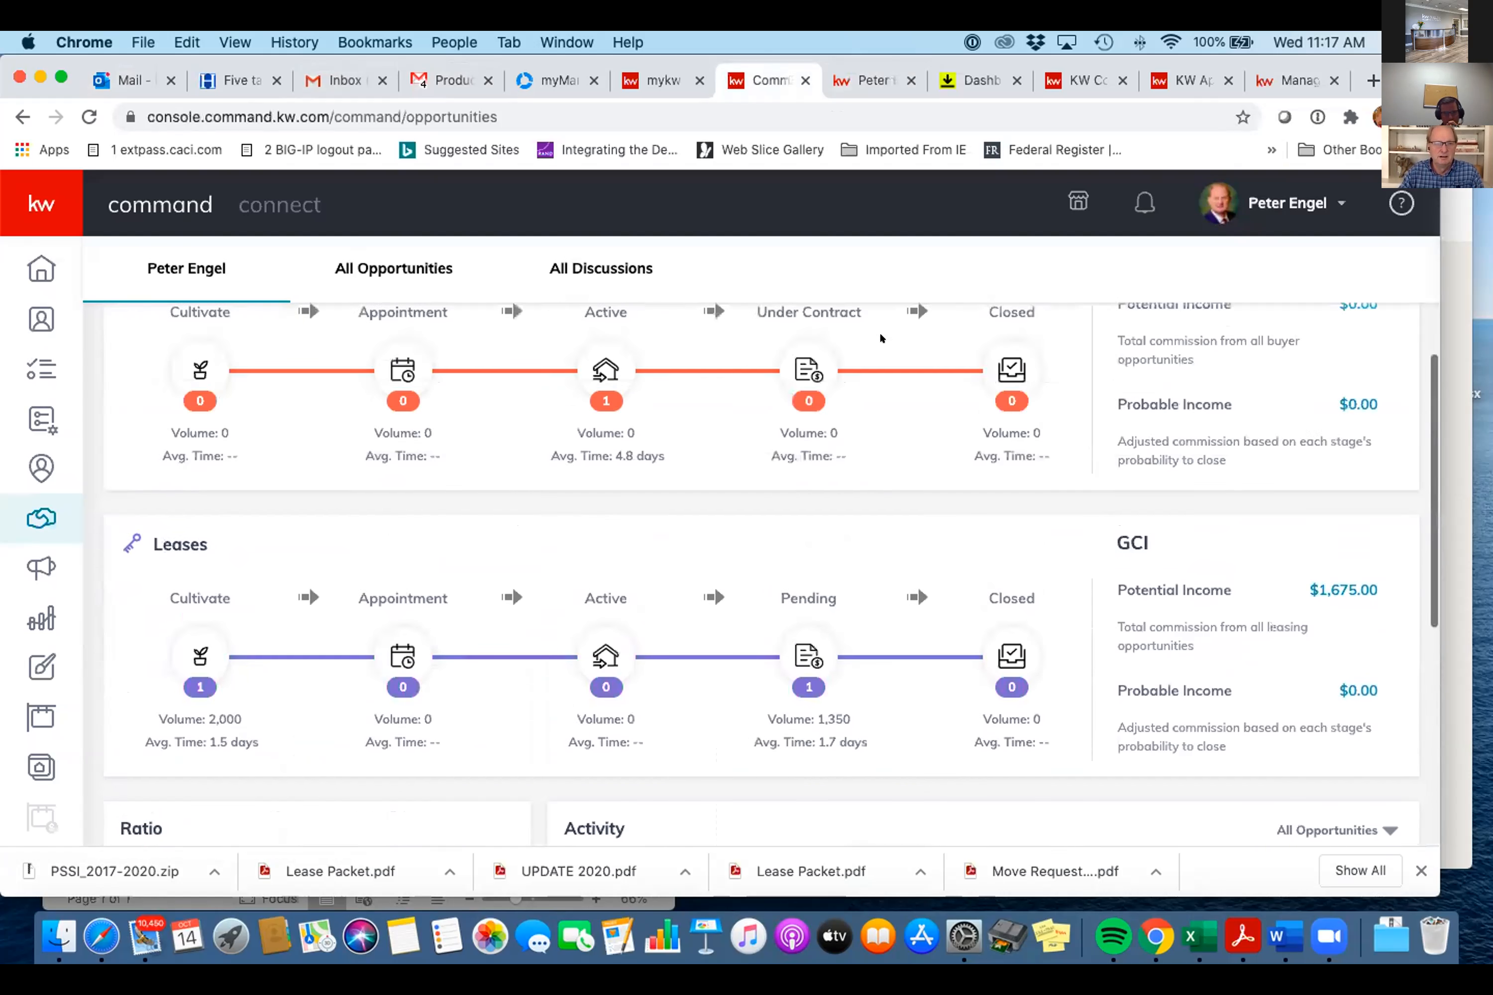
scroll(881, 337, "up", 2)
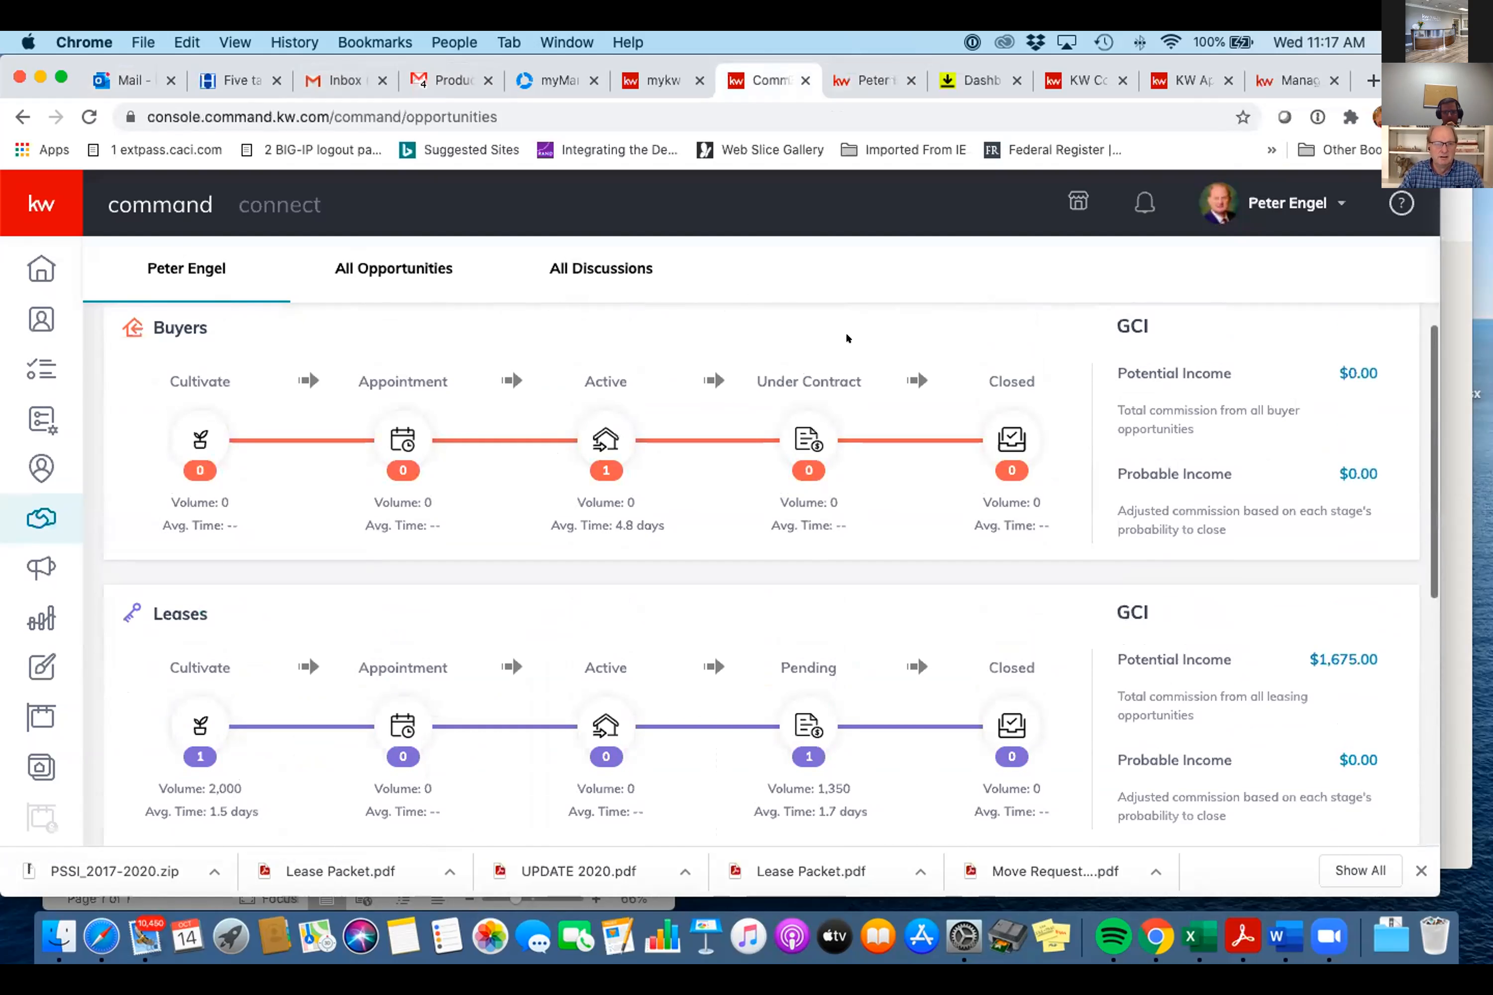
left_click(591, 440)
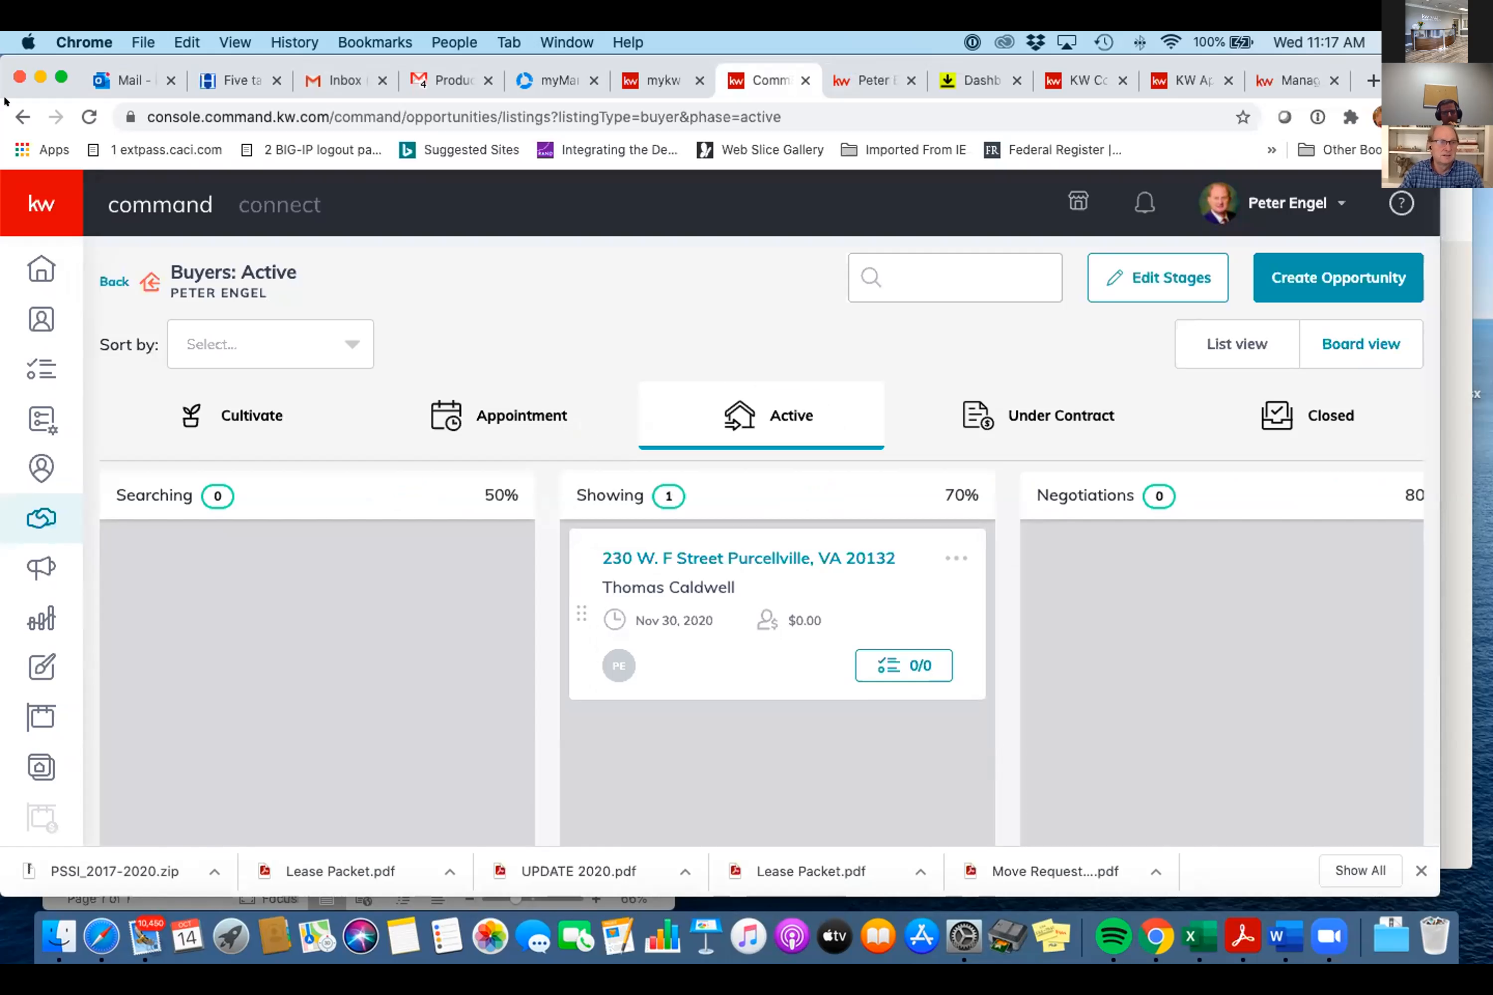
left_click(21, 117)
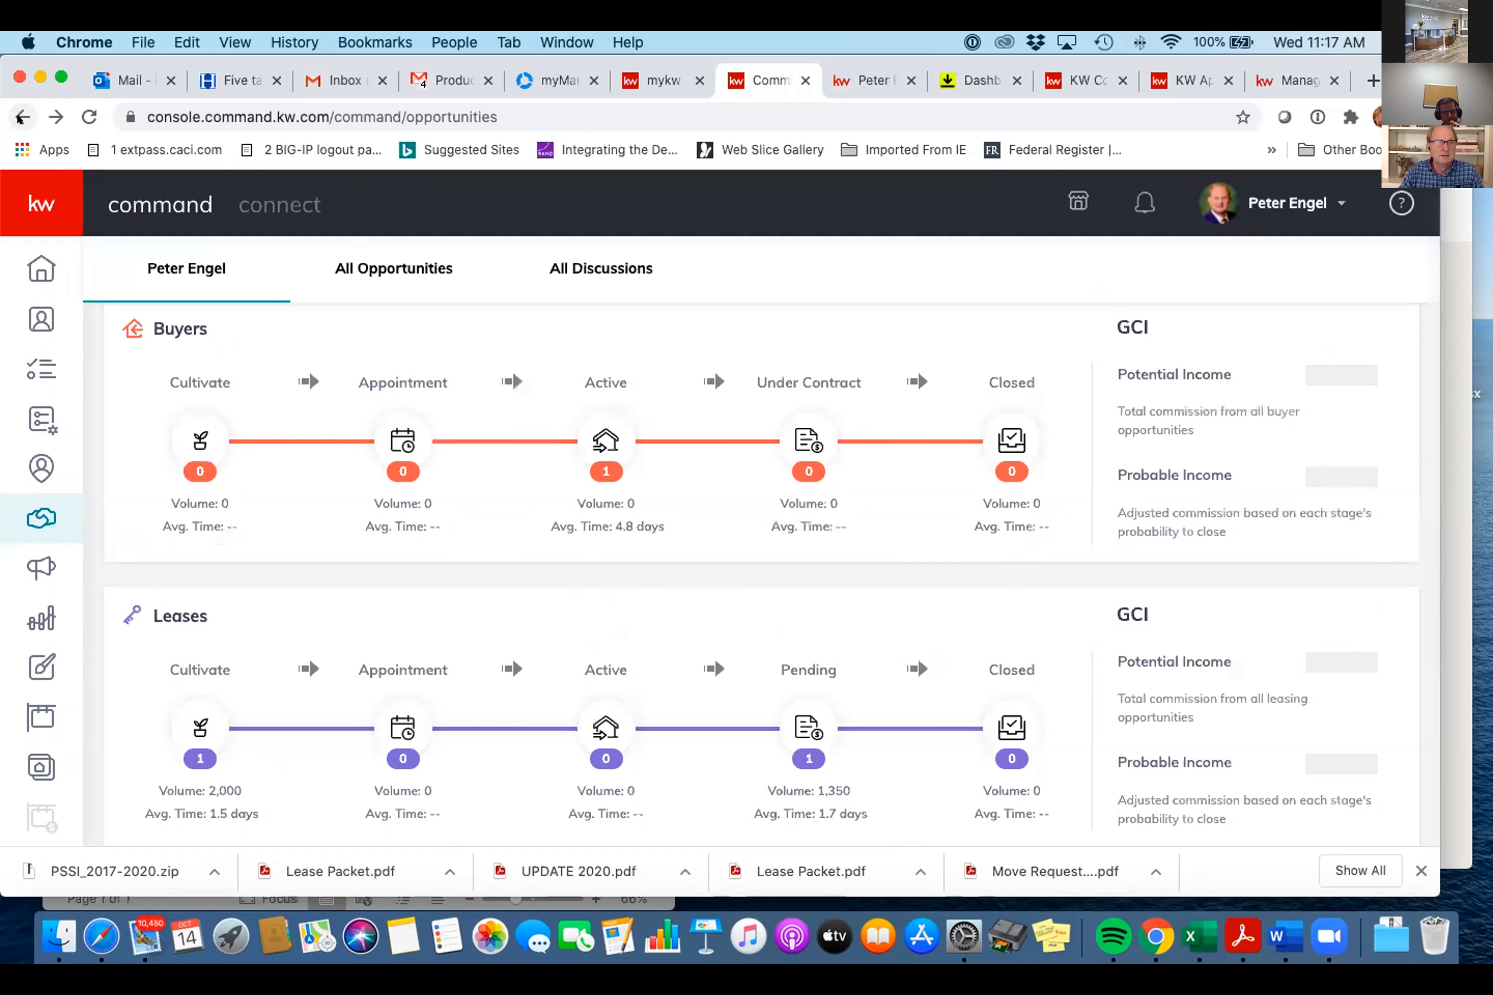
- In Leases Pending, filter Type to Landlord and bring up the landlord opportunity's Details page
scroll(697, 476, "down", 3)
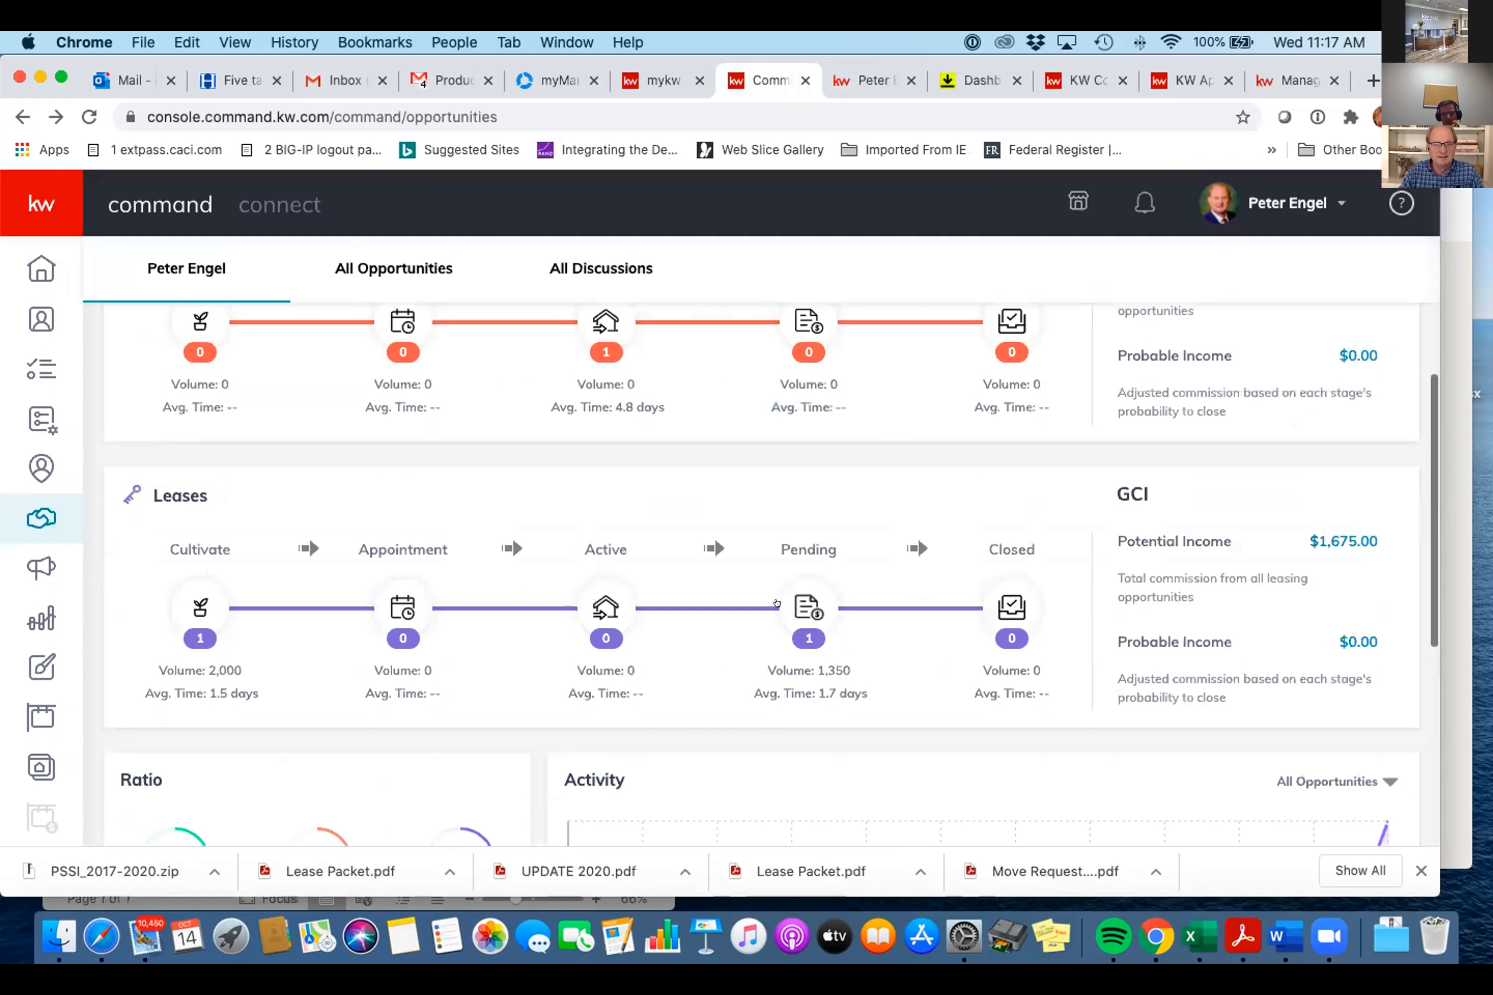
left_click(800, 600)
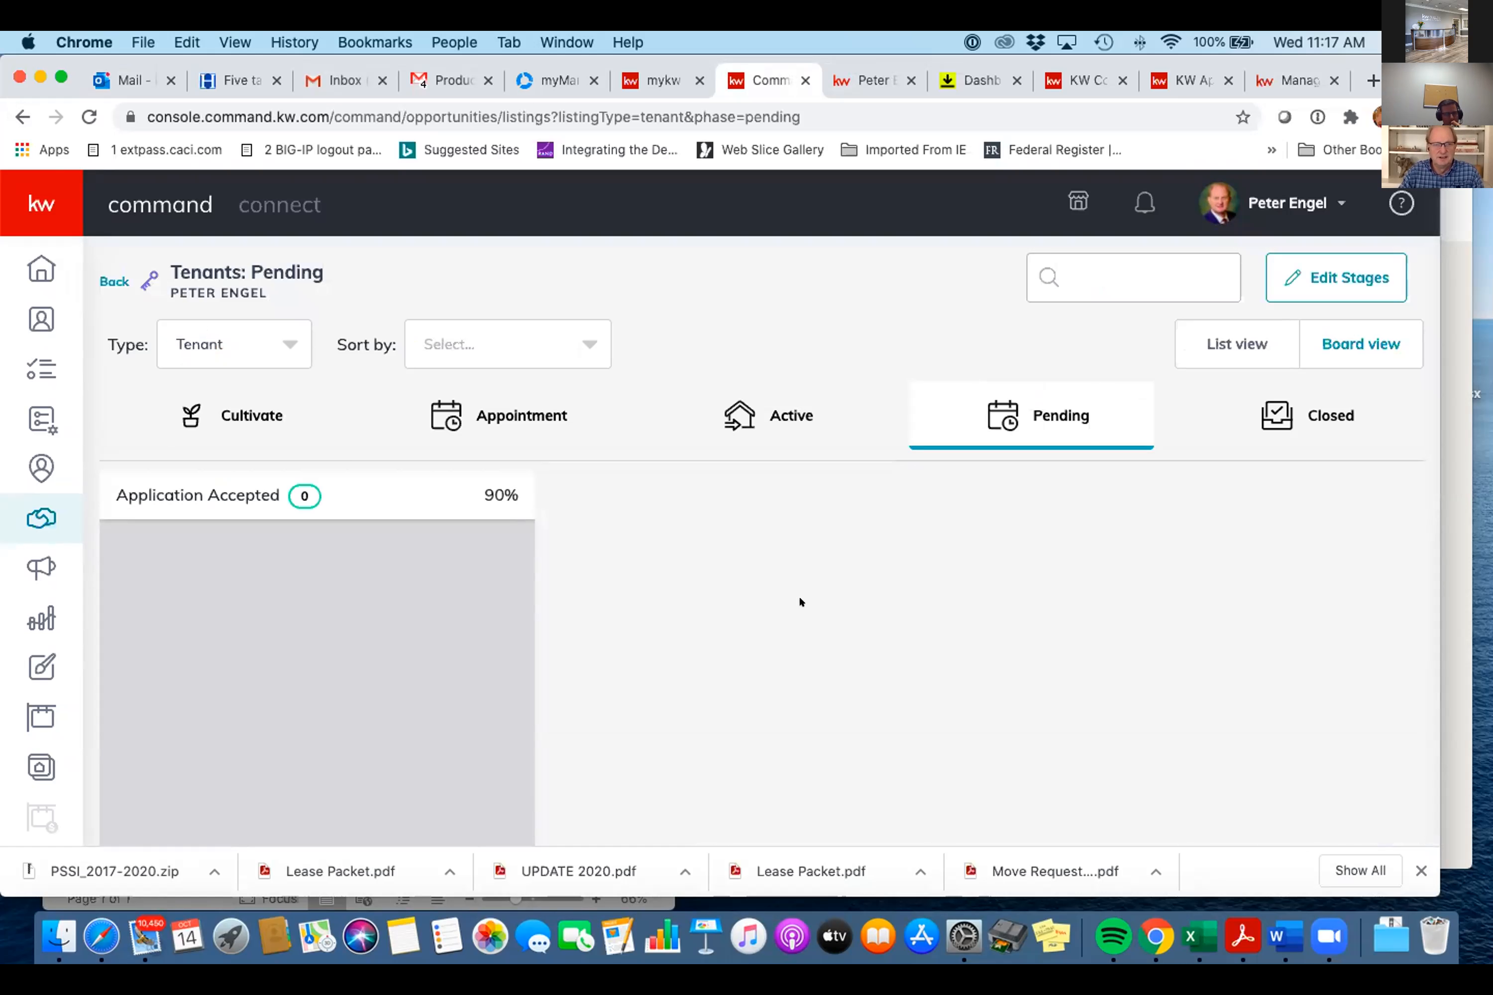
scroll(733, 538, "down", 1)
scroll(734, 538, "up", 1)
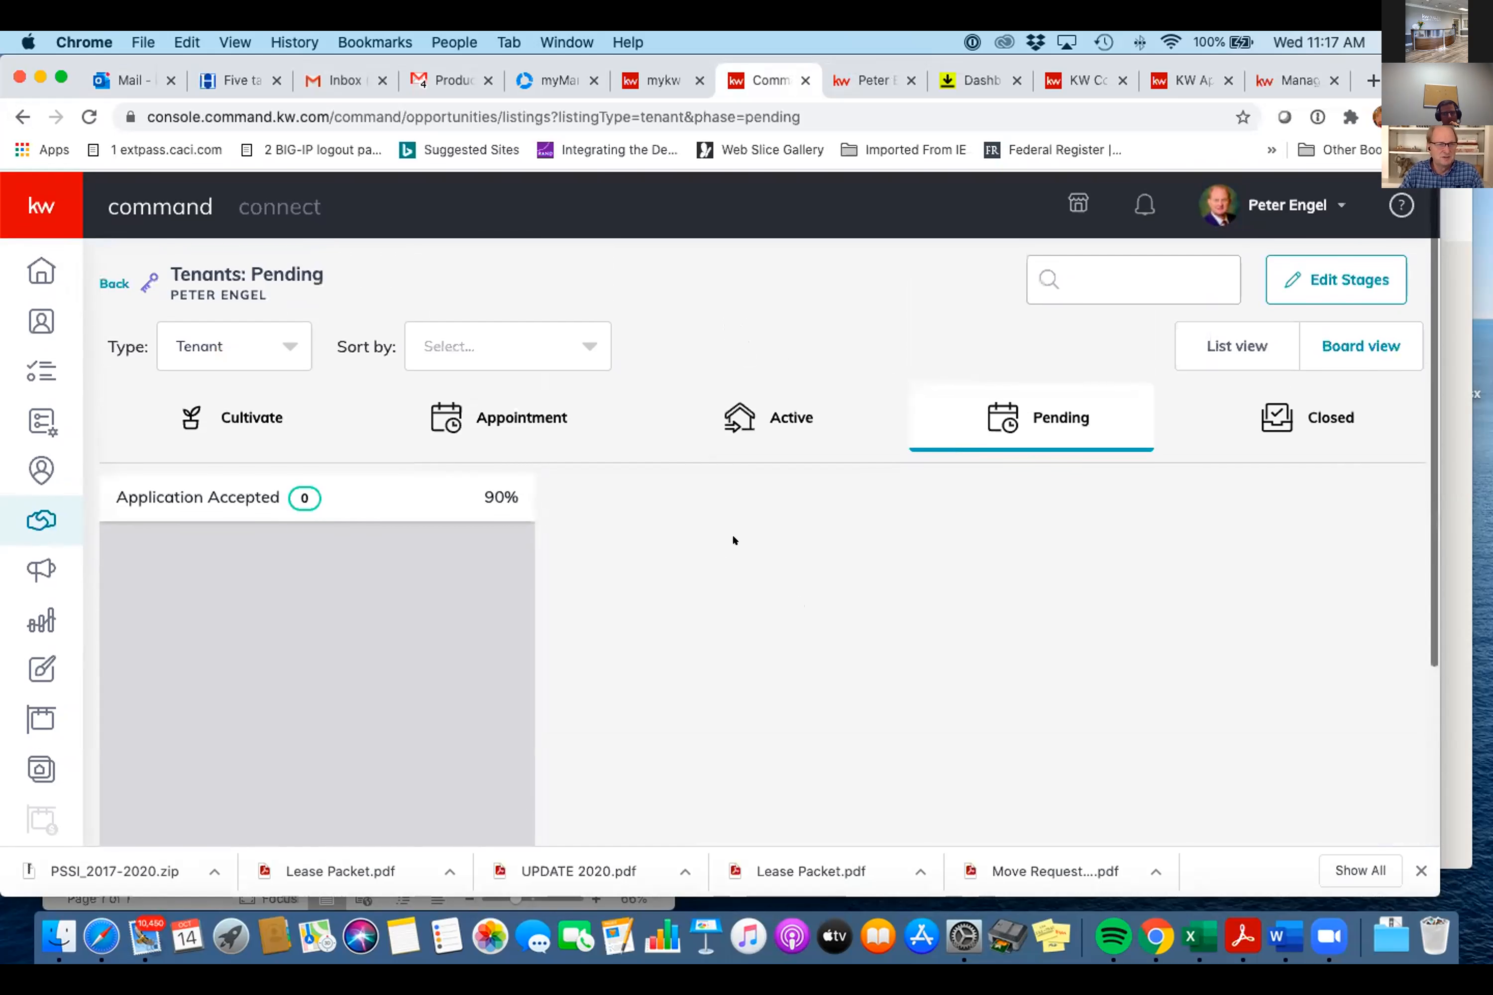
left_click(281, 345)
left_click(242, 442)
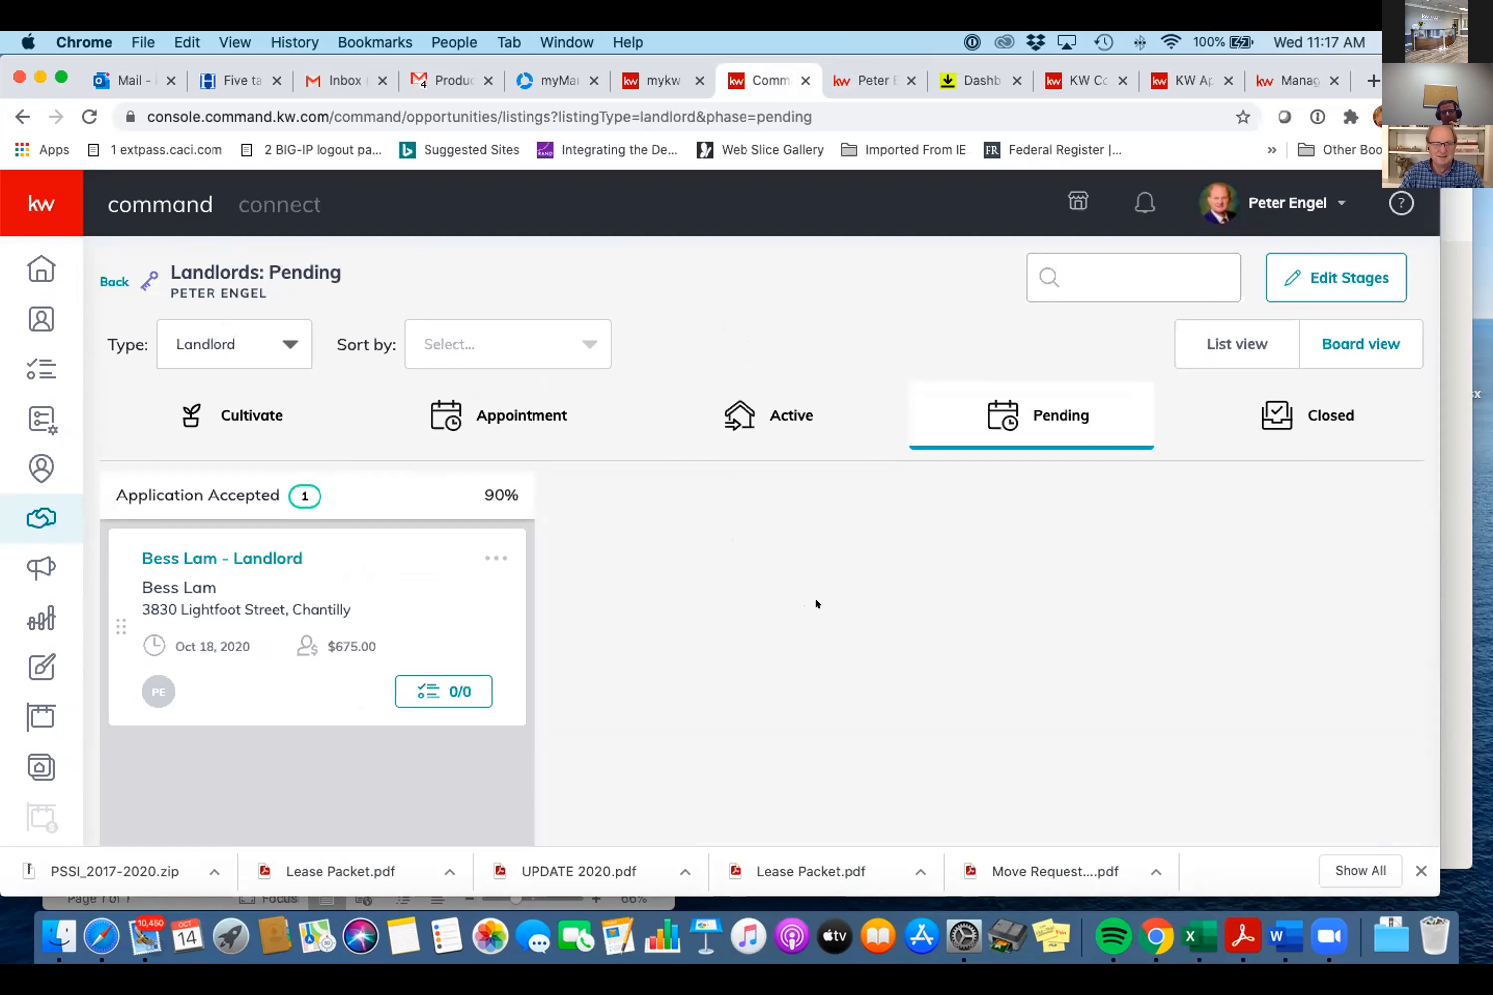
left_click(239, 556)
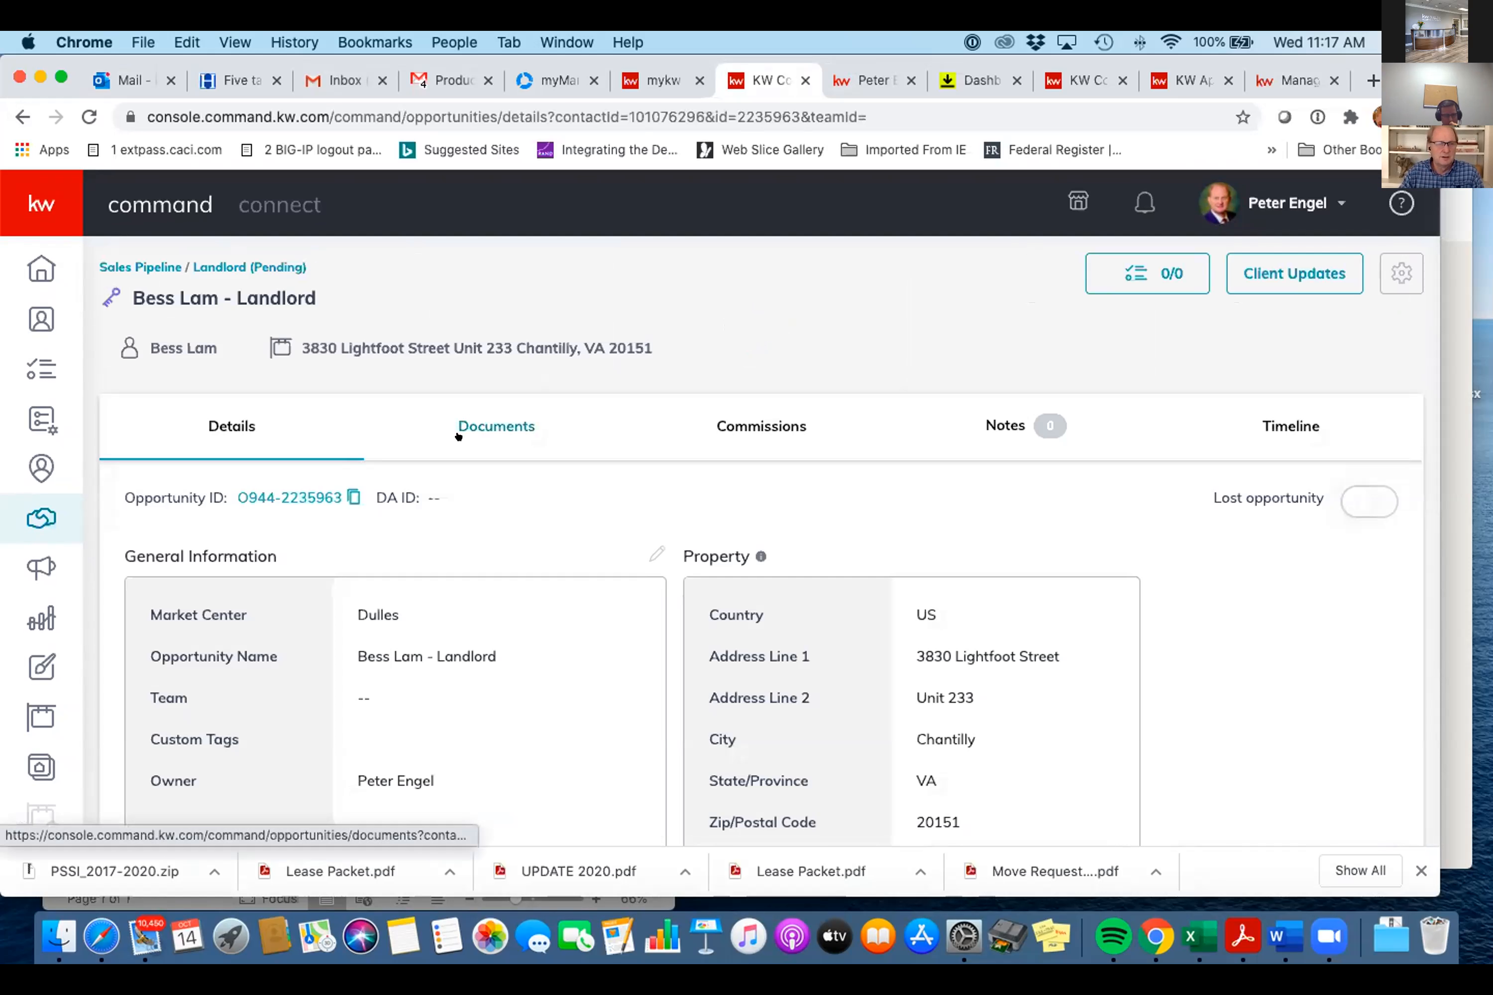
- Review the Documents tab's Listed checklist: 5 of 6 uploaded, draft lease missing
left_click(460, 428)
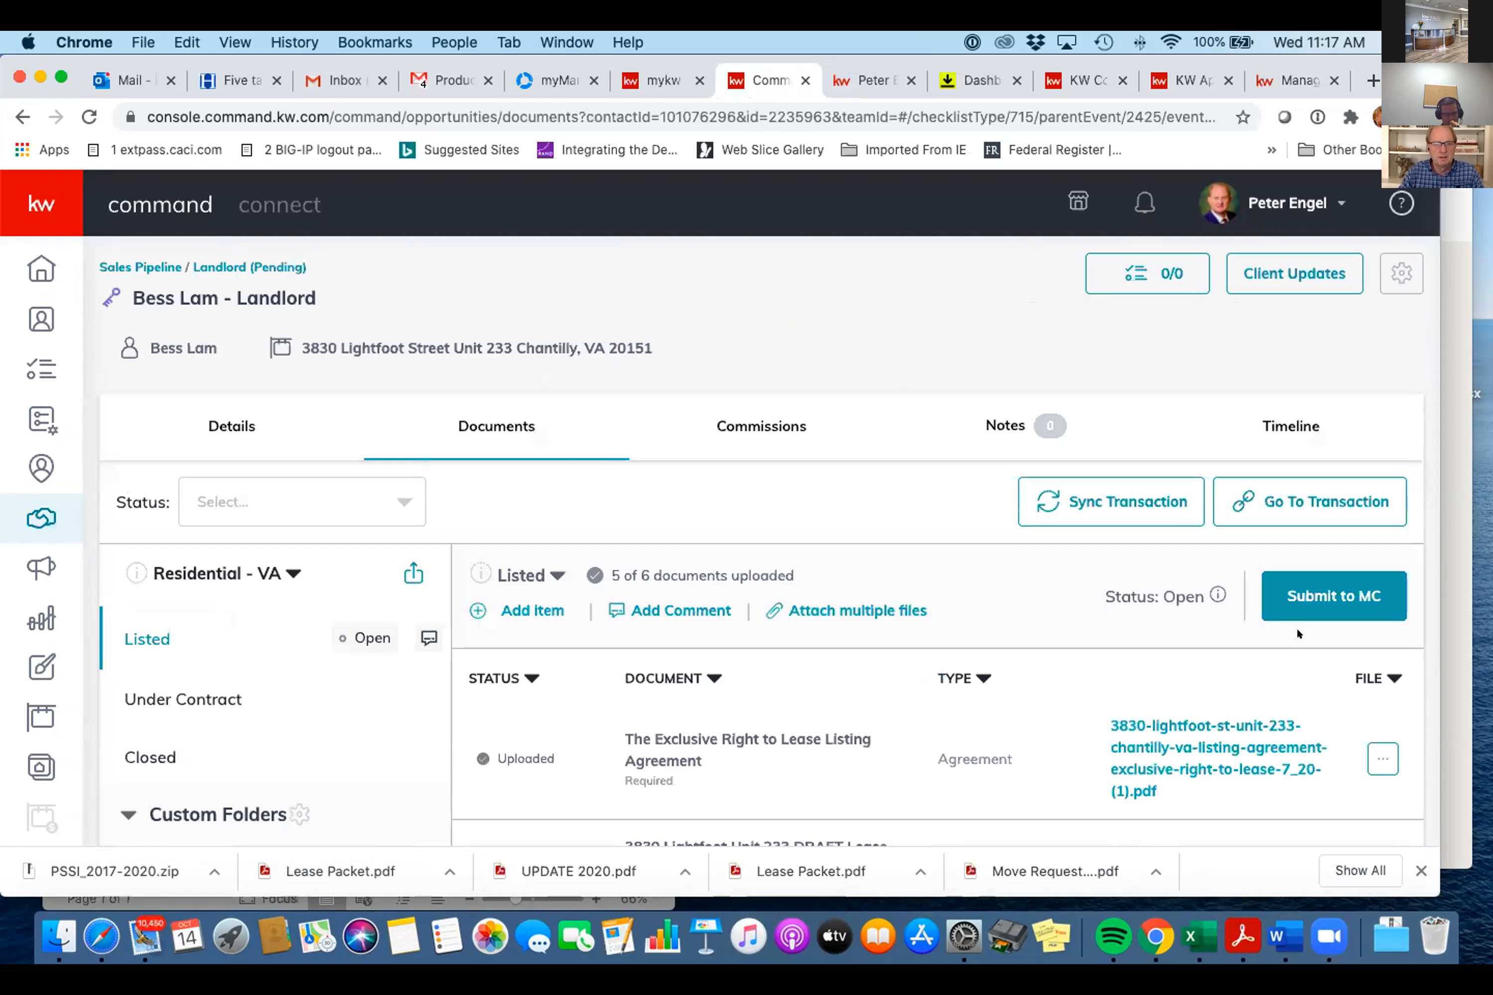
scroll(1295, 626, "down", 5)
scroll(1291, 626, "up", 1)
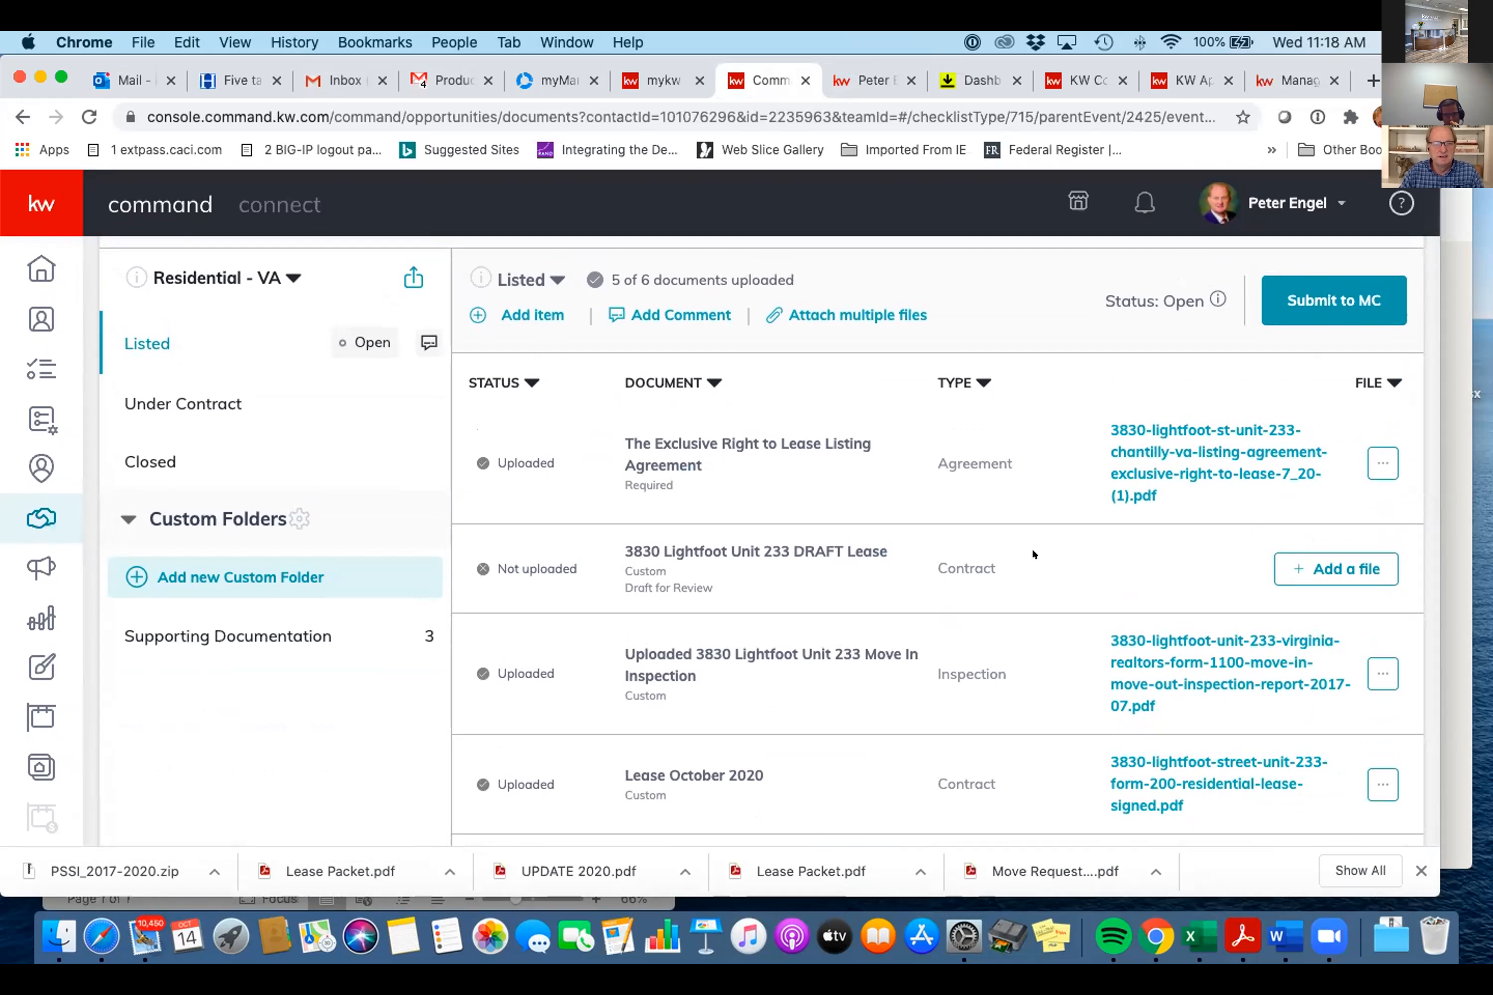
scroll(1033, 554, "down", 3)
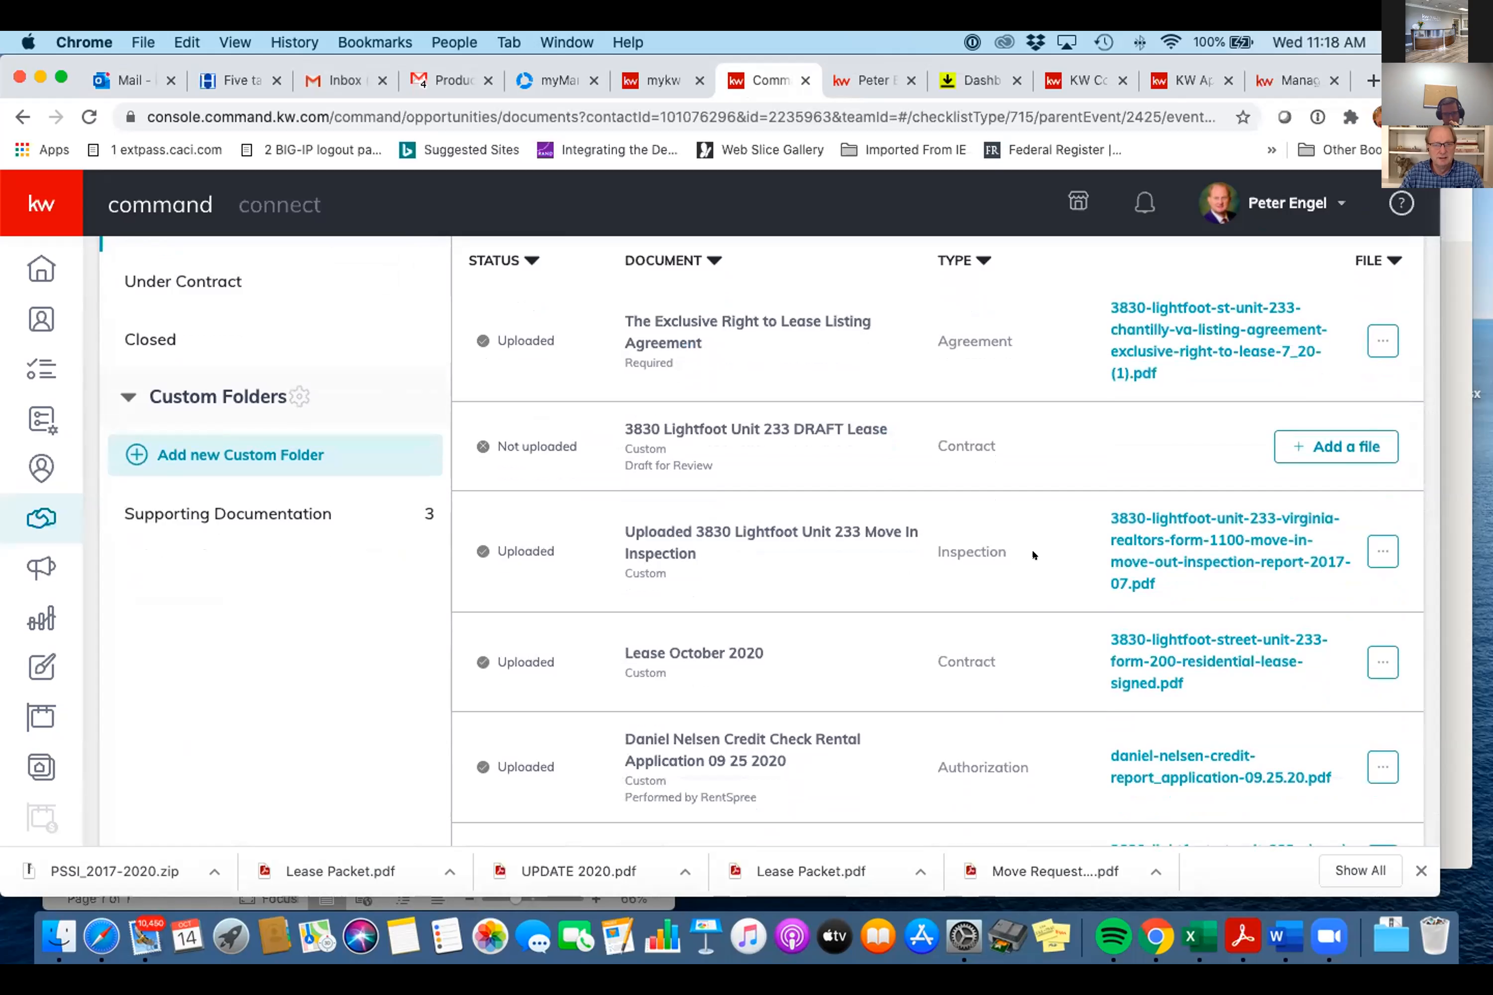
scroll(1033, 555, "down", 2)
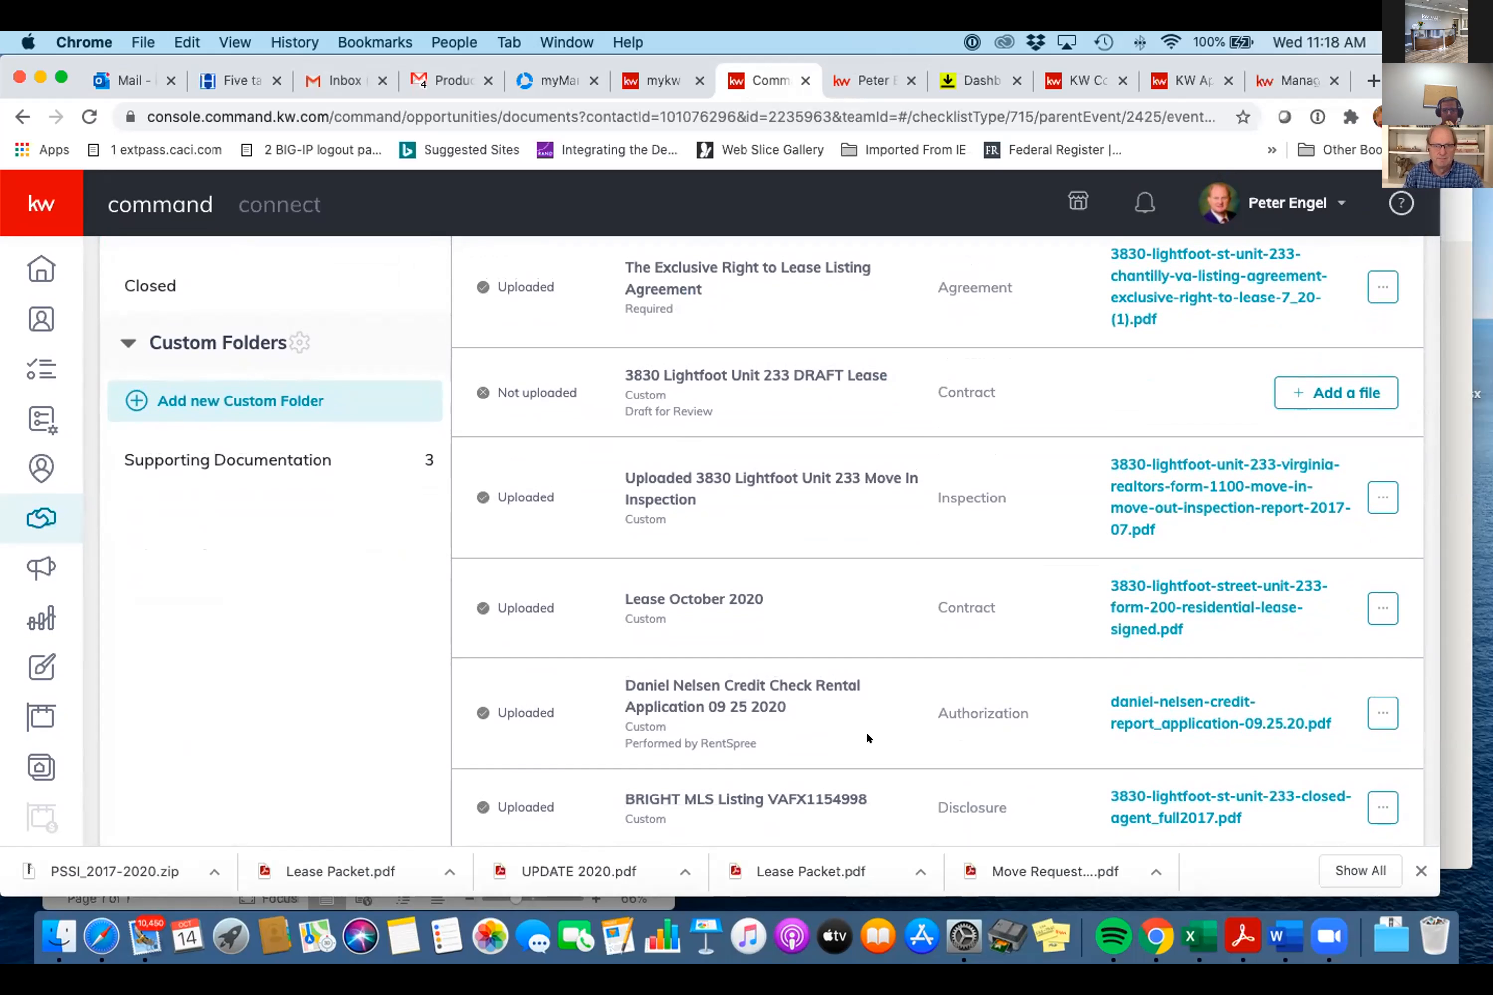
- Go into the Supporting Documentation custom folder
left_click(273, 454)
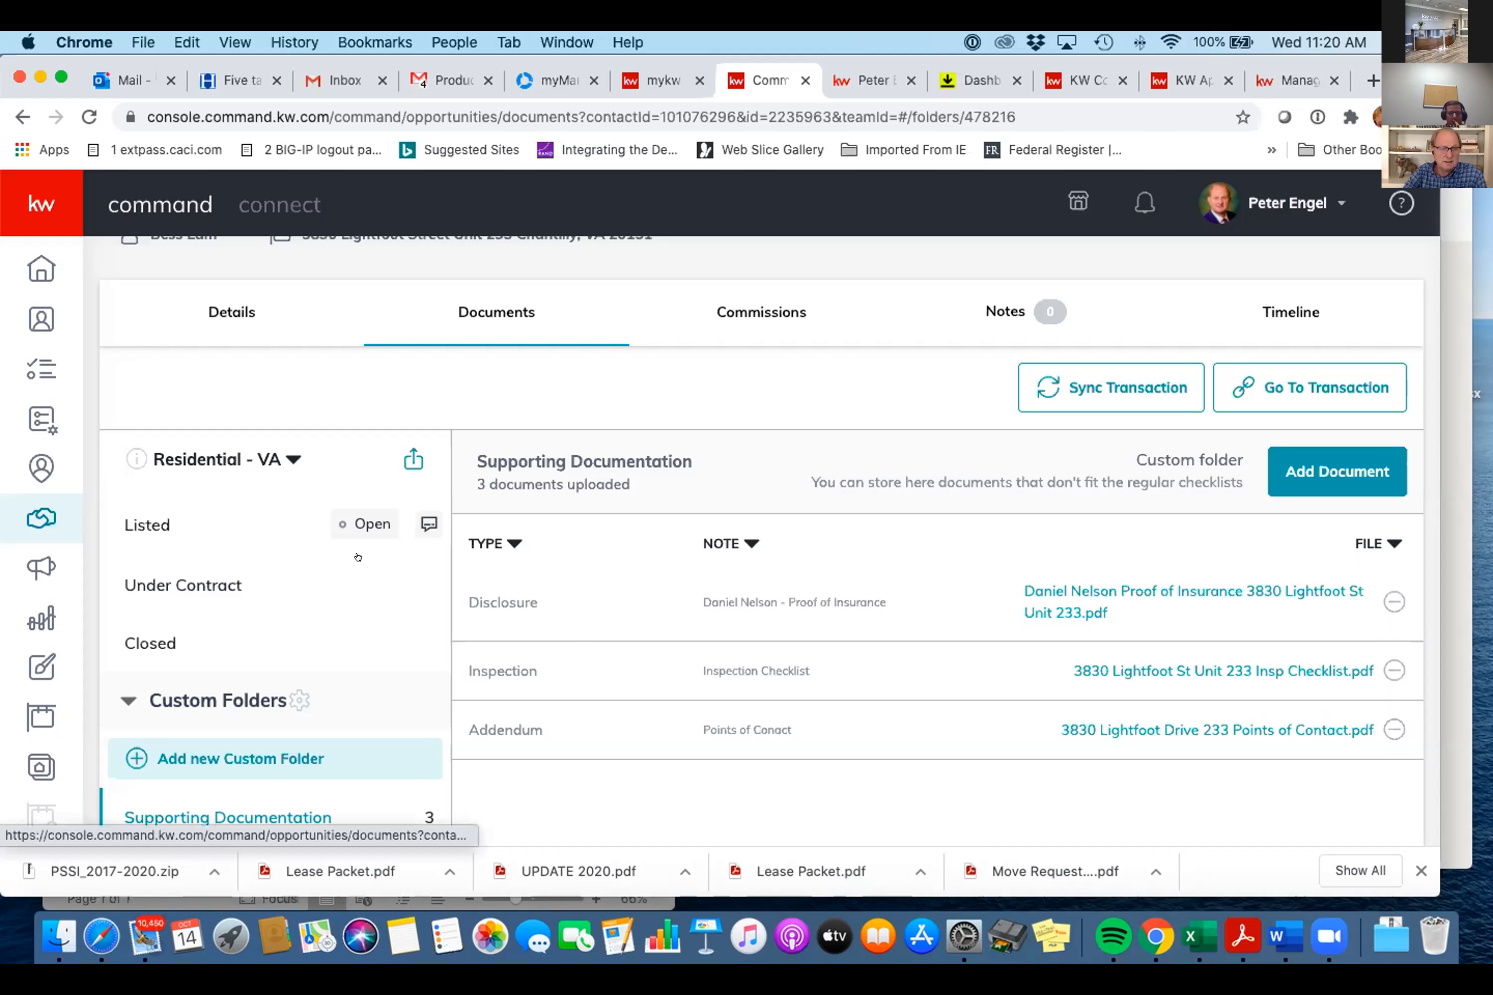
- Review the Listed checklist's documents (5 of 6 uploaded) and submit it to MC
left_click(159, 508)
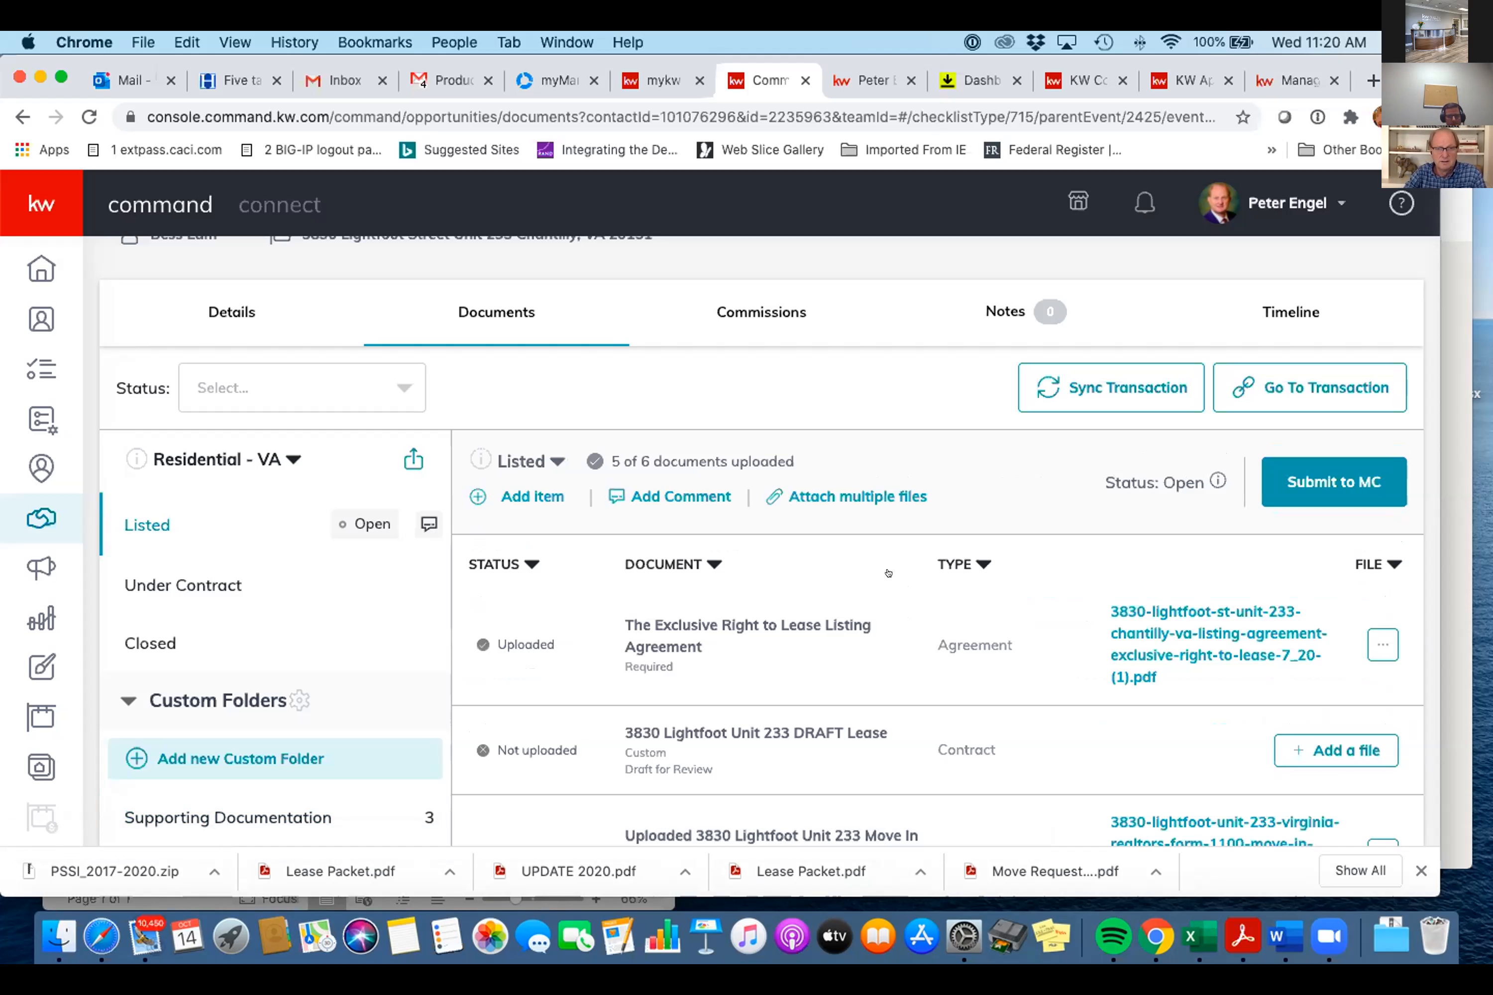
scroll(888, 573, "down", 3)
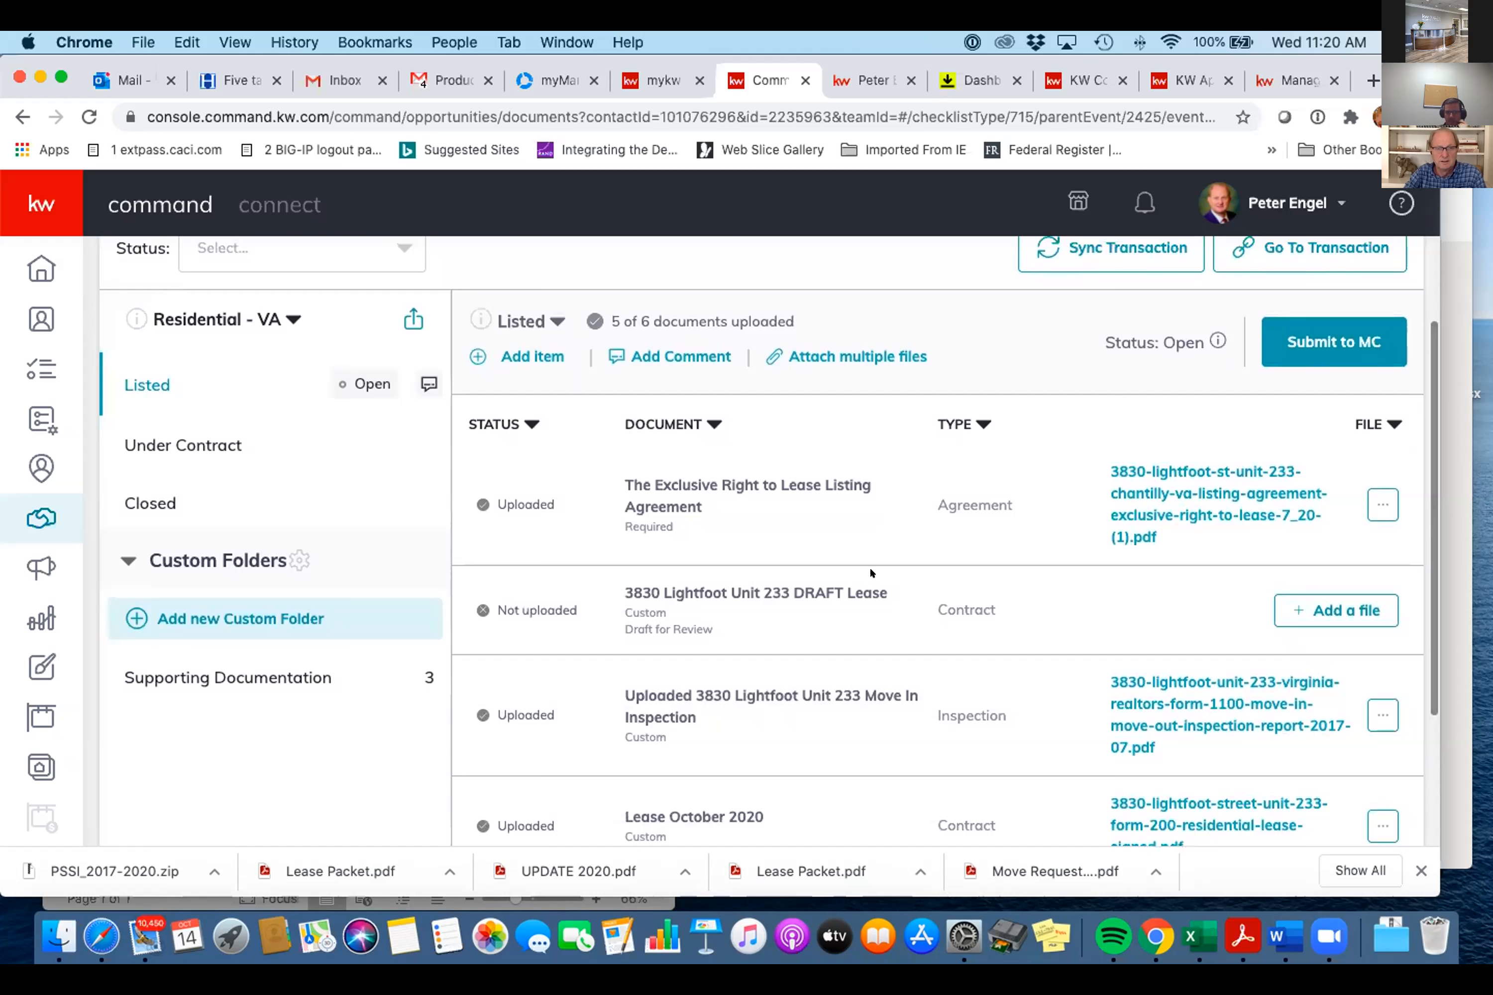
scroll(869, 566, "down", 3)
scroll(869, 566, "up", 3)
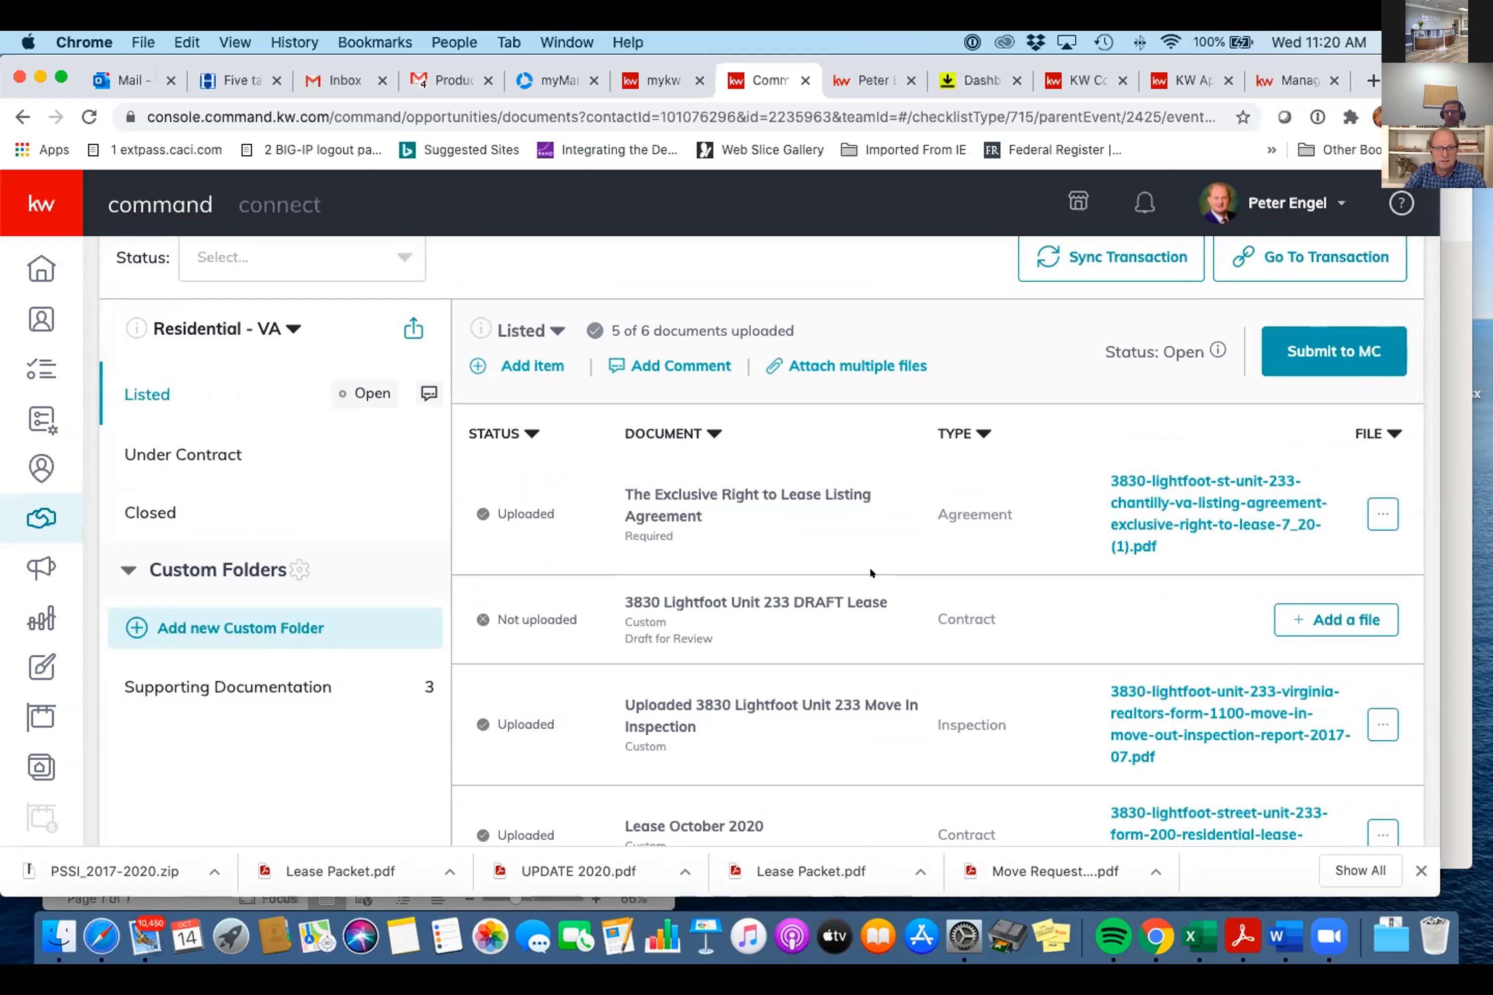
scroll(869, 566, "down", 4)
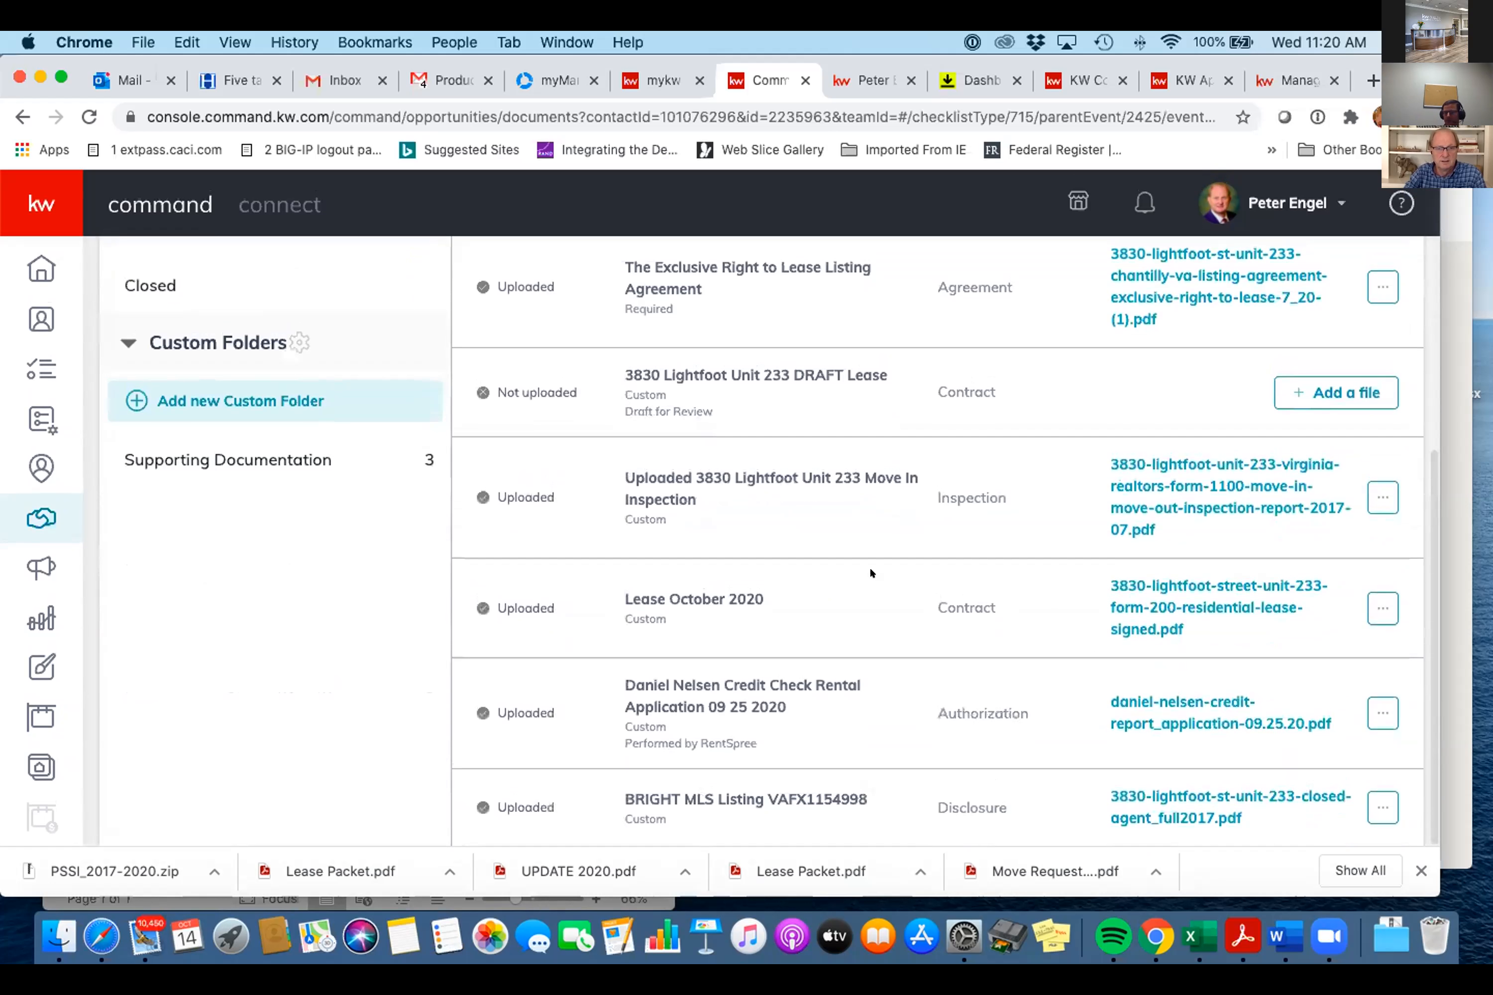
scroll(869, 566, "up", 8)
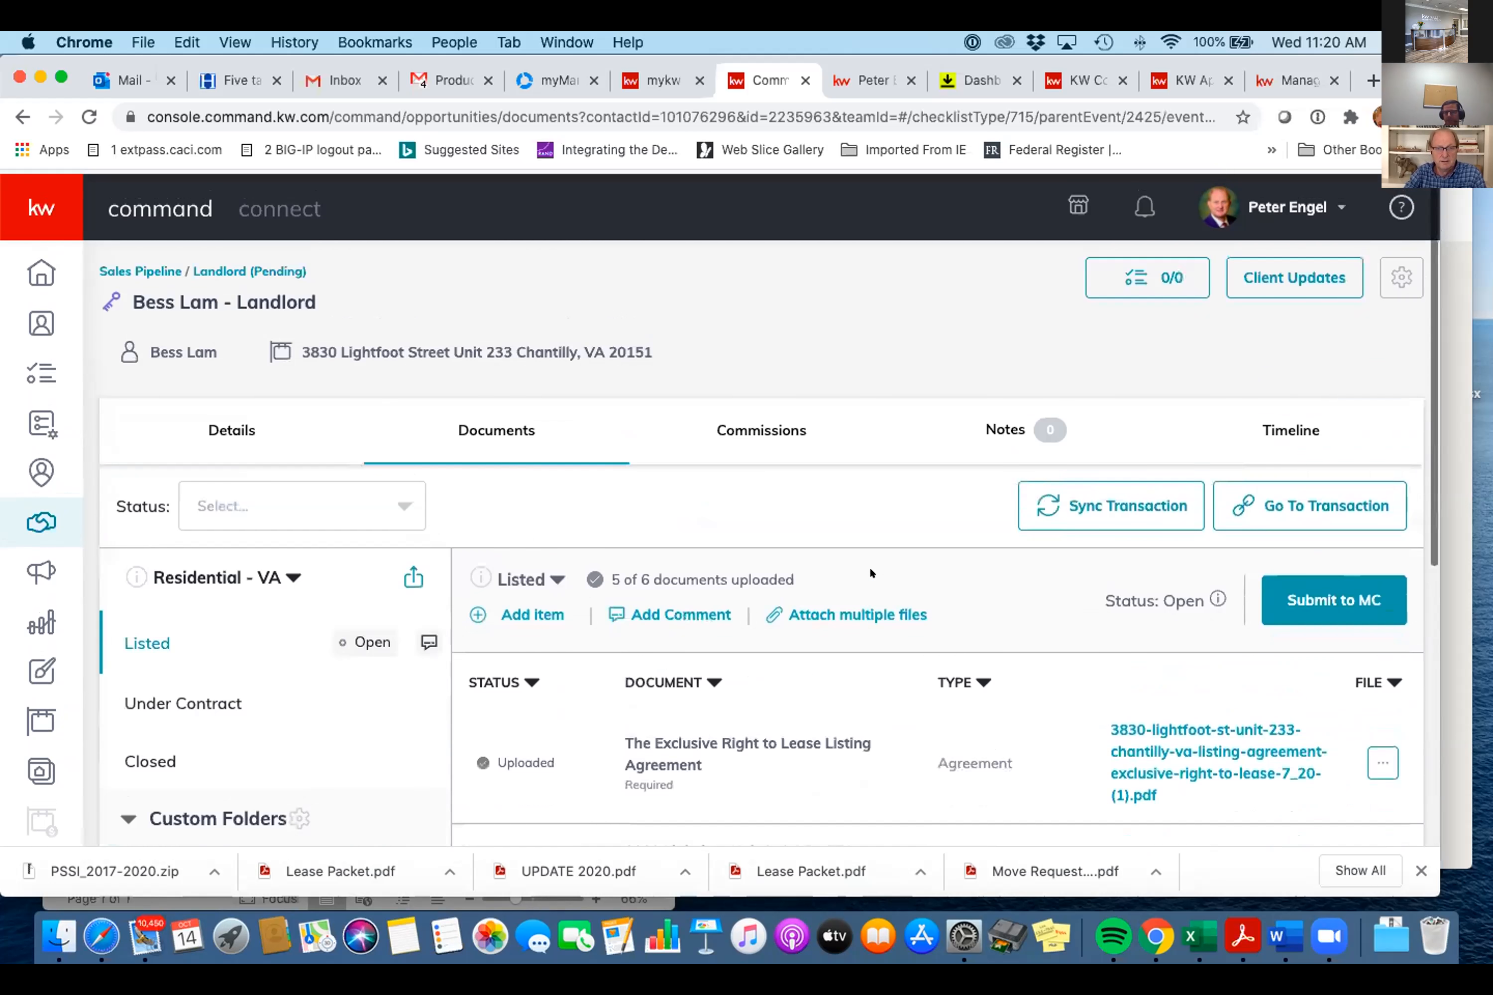
scroll(870, 566, "down", 1)
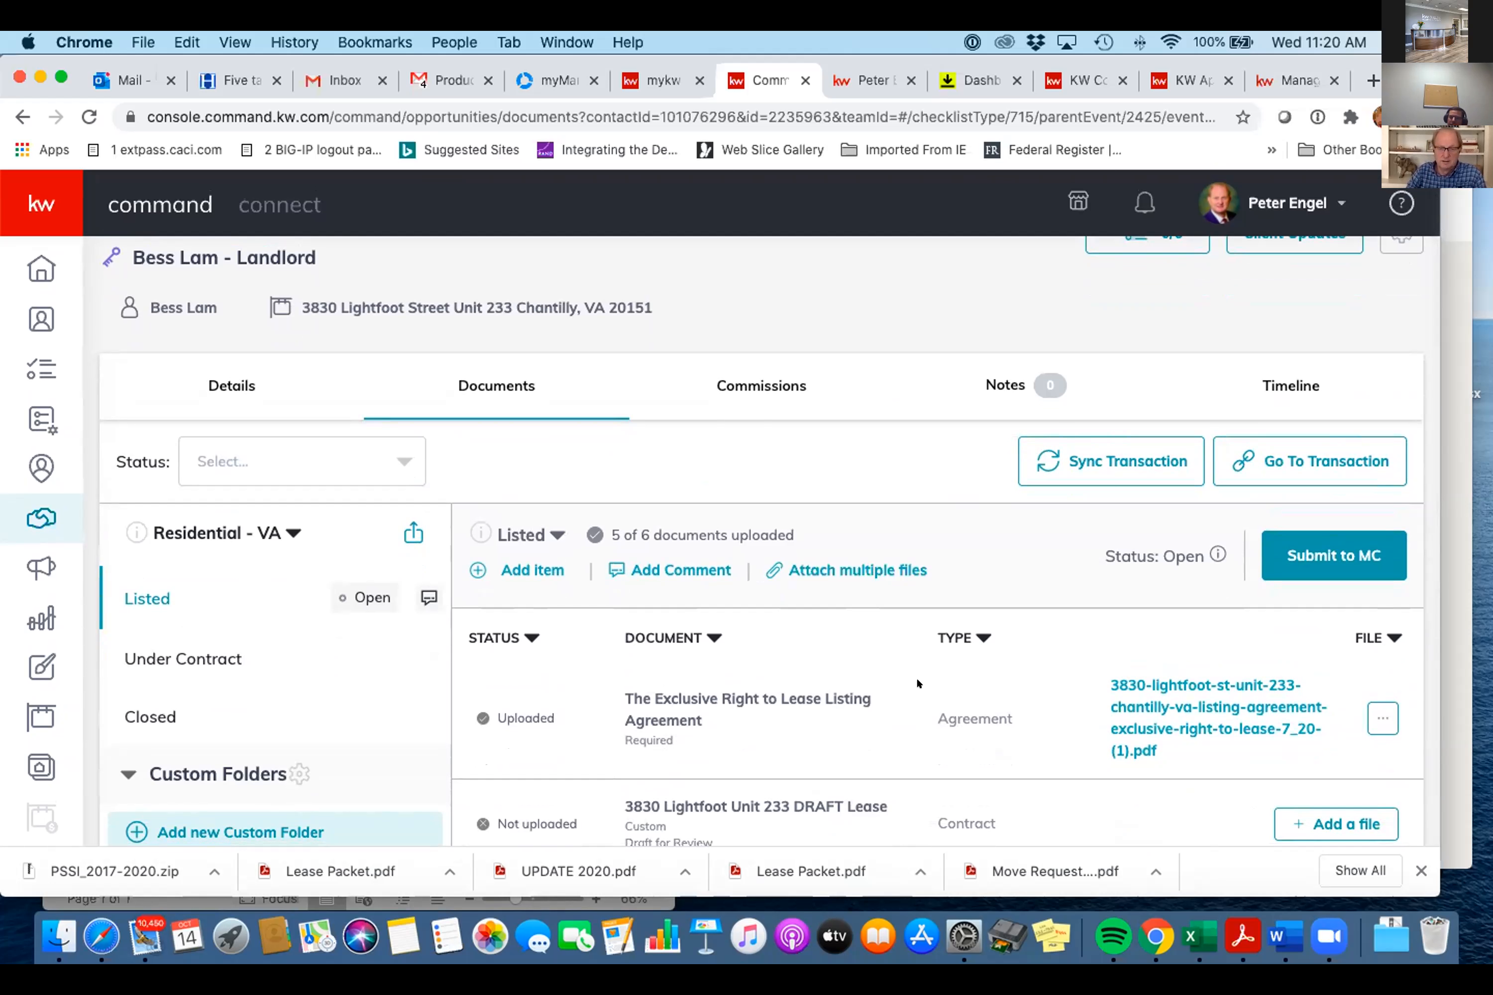
left_click(1333, 555)
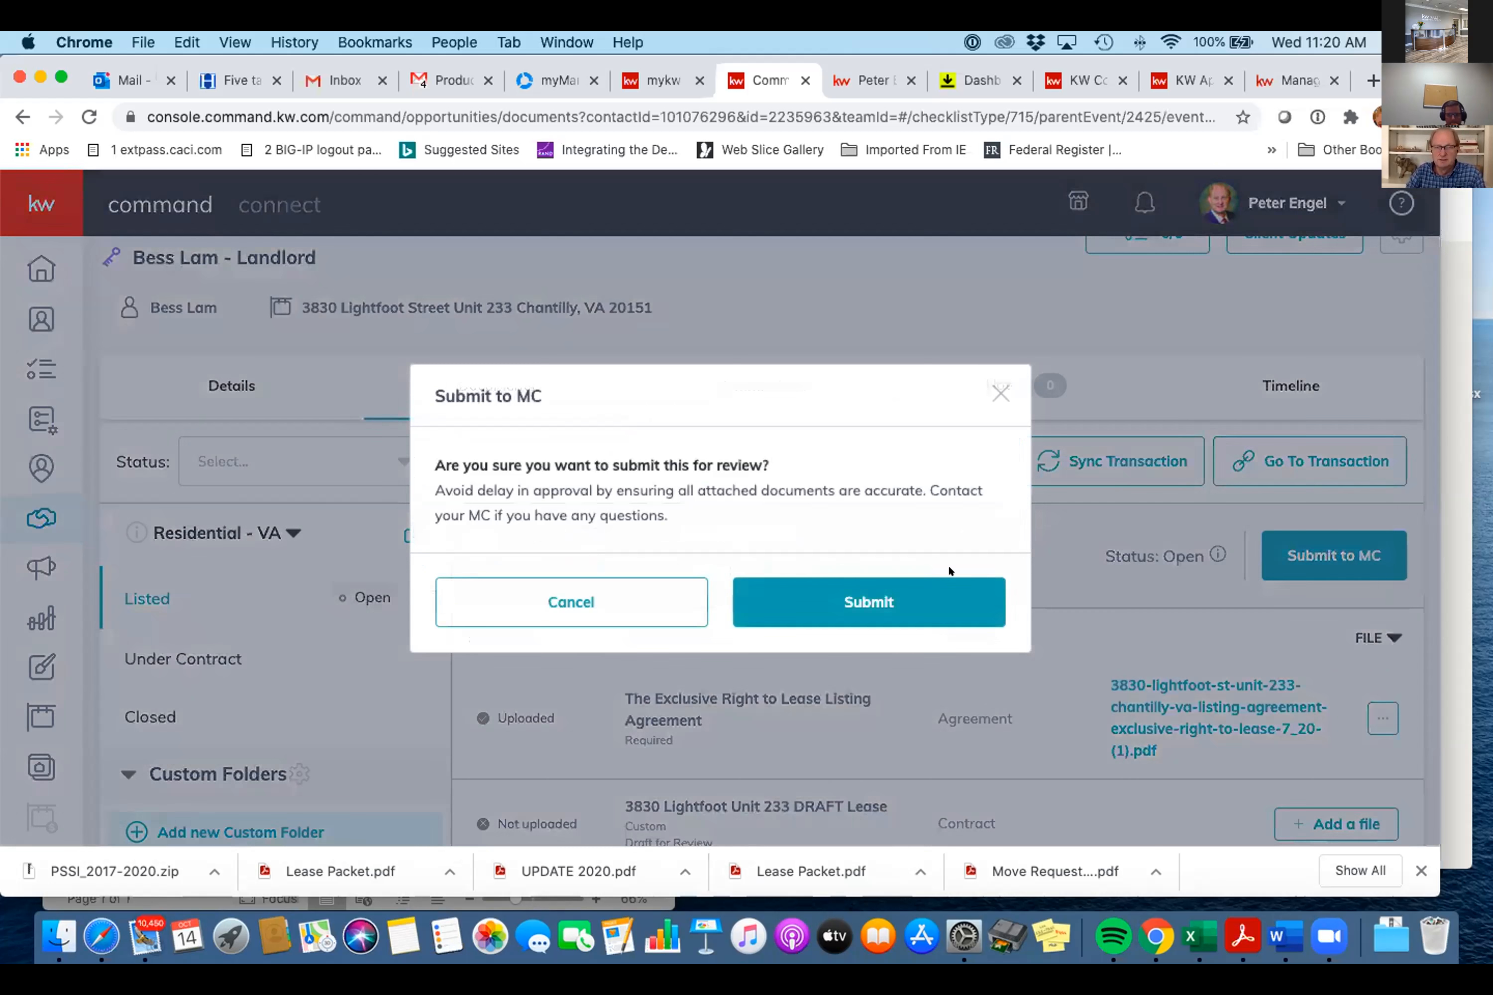
left_click(886, 588)
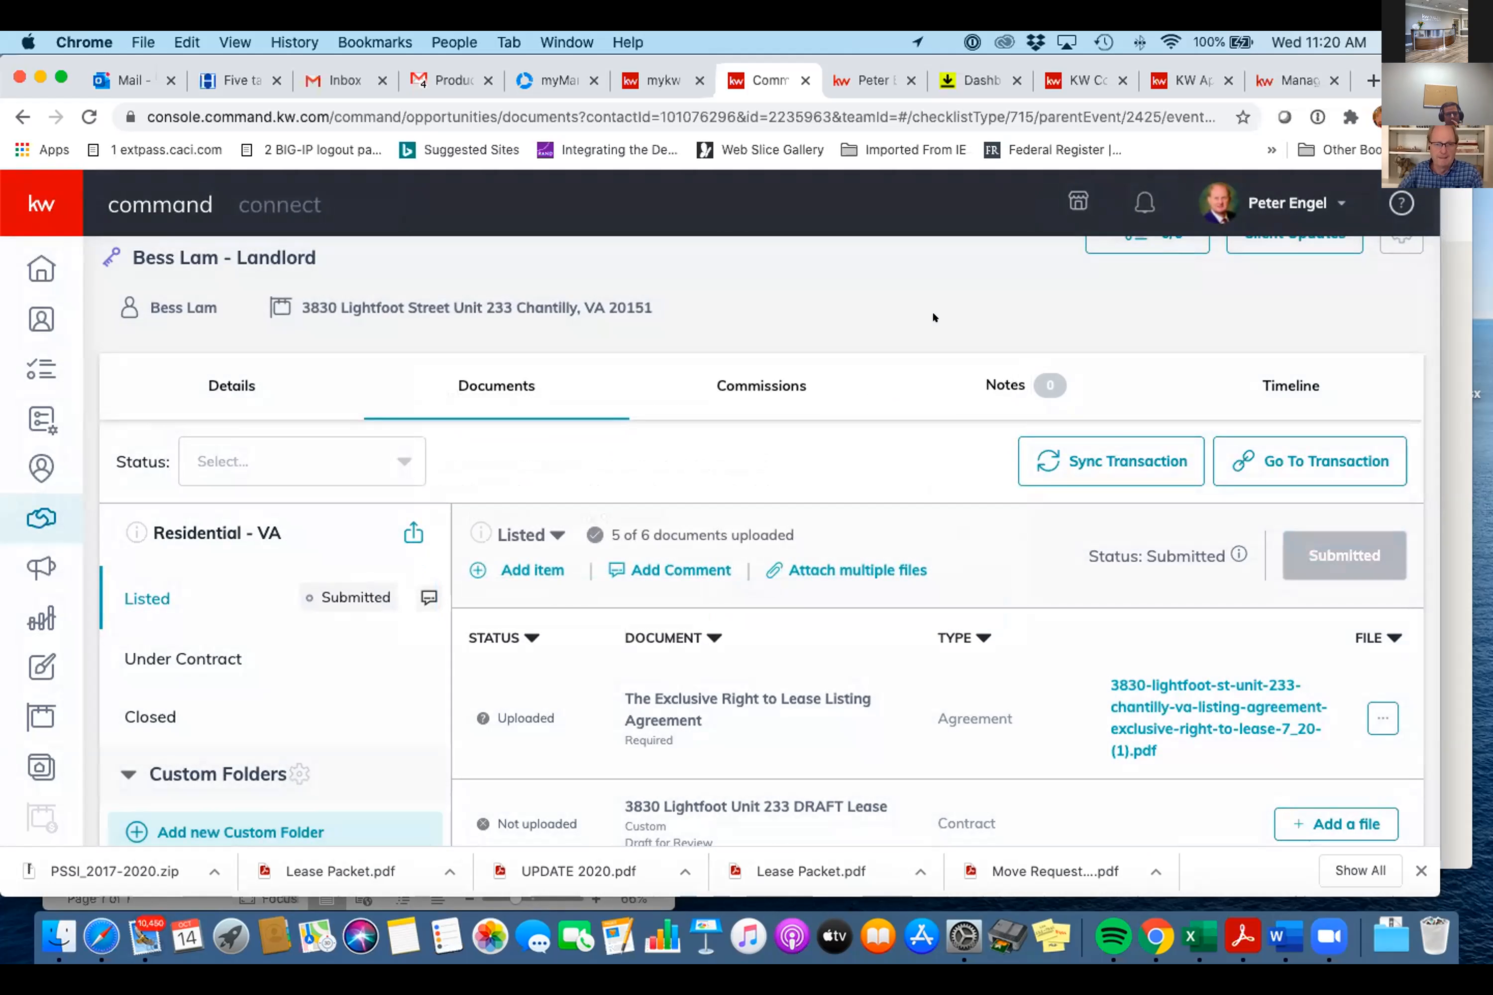
scroll(932, 313, "down", 7)
scroll(932, 312, "up", 4)
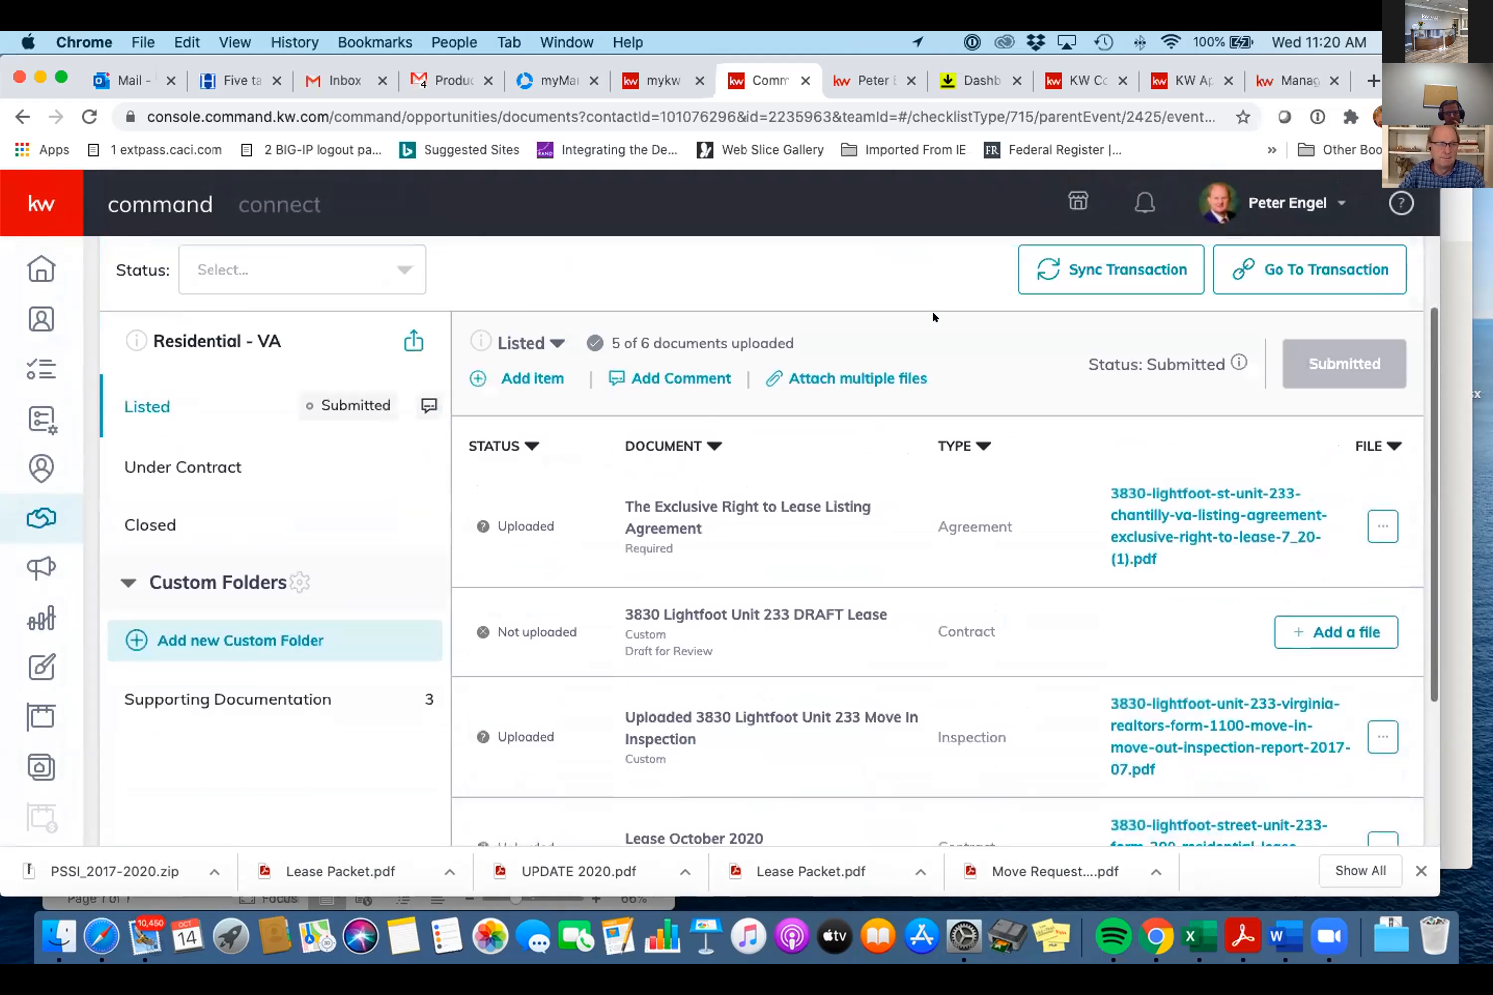
- Look through the Under Contract and Closed checklist documents, then show the opportunity's Details tab
left_click(228, 456)
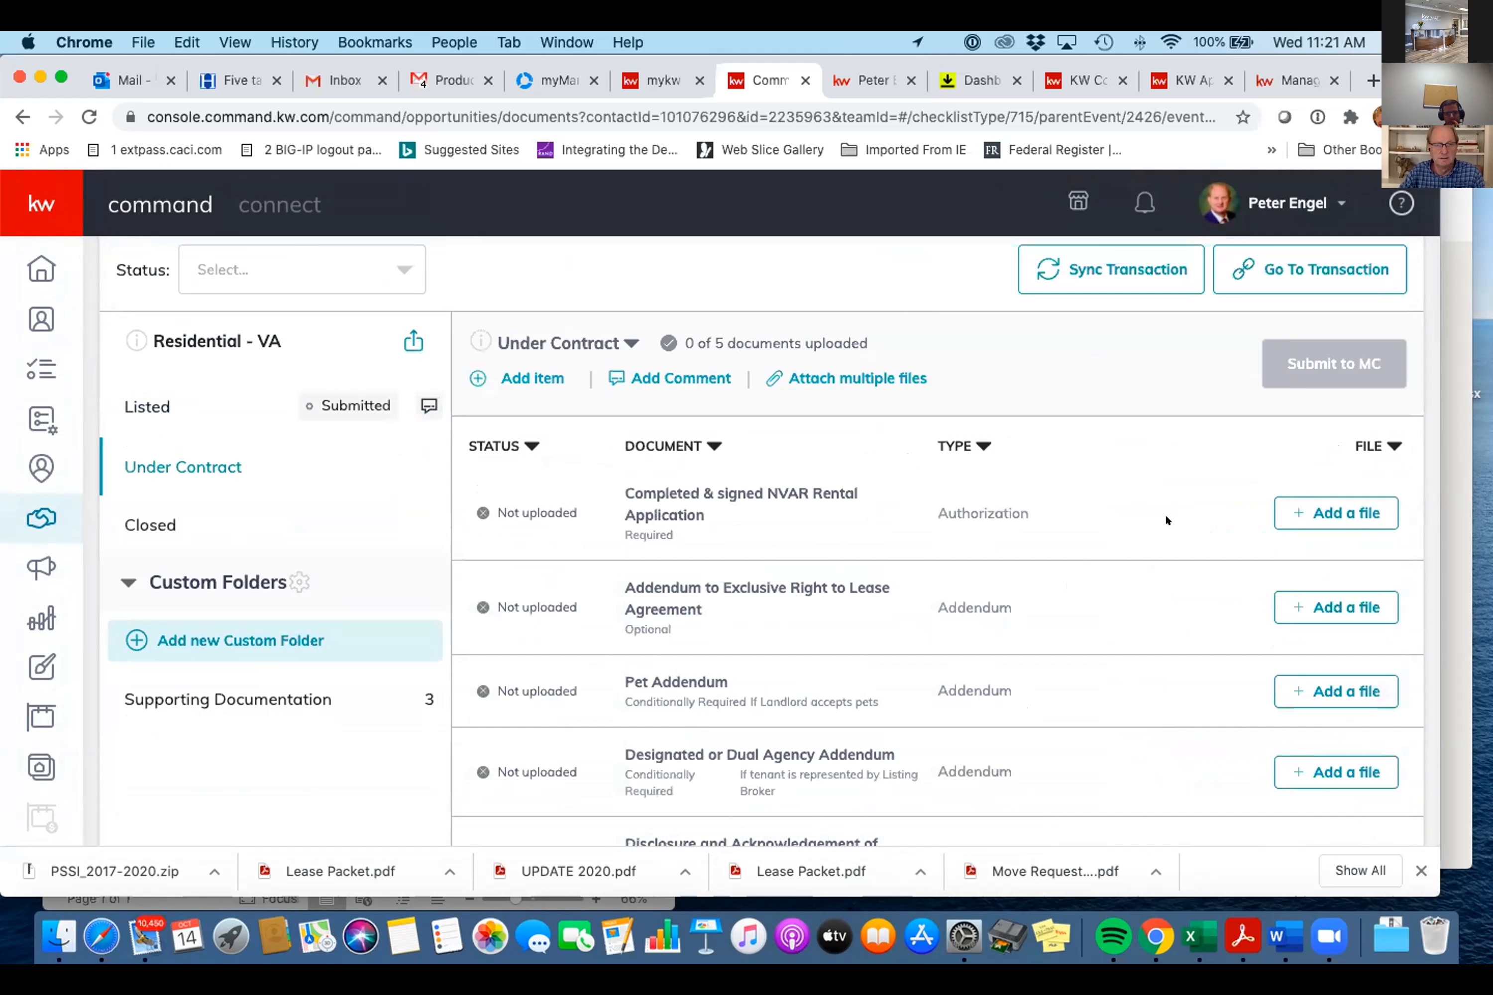
scroll(1166, 517, "down", 2)
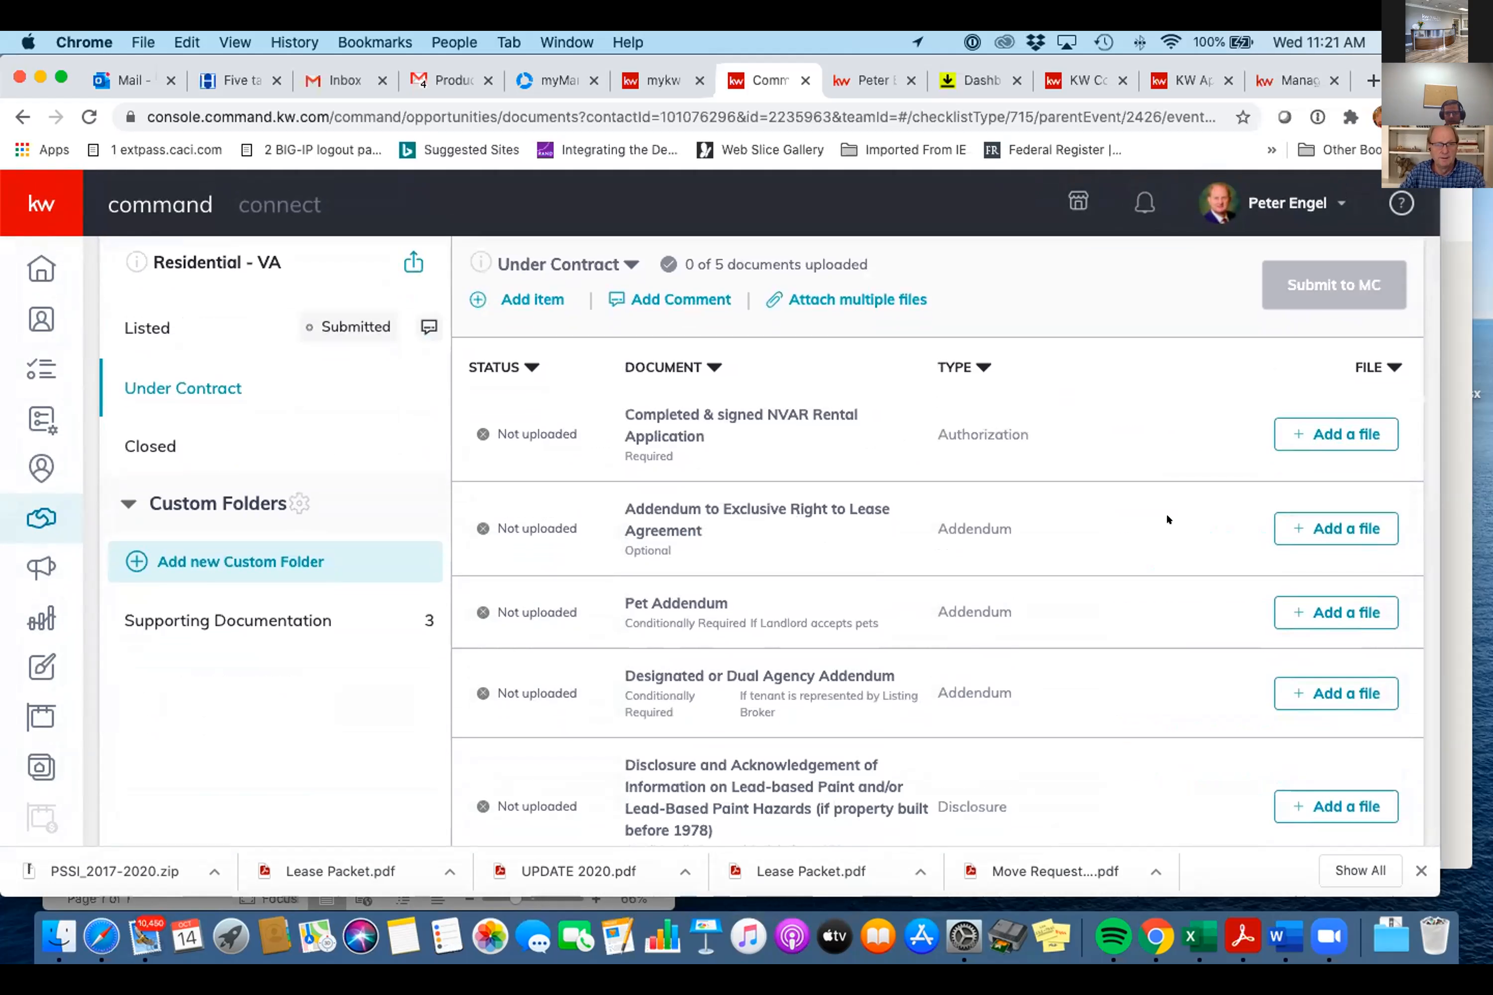
scroll(1166, 515, "down", 1)
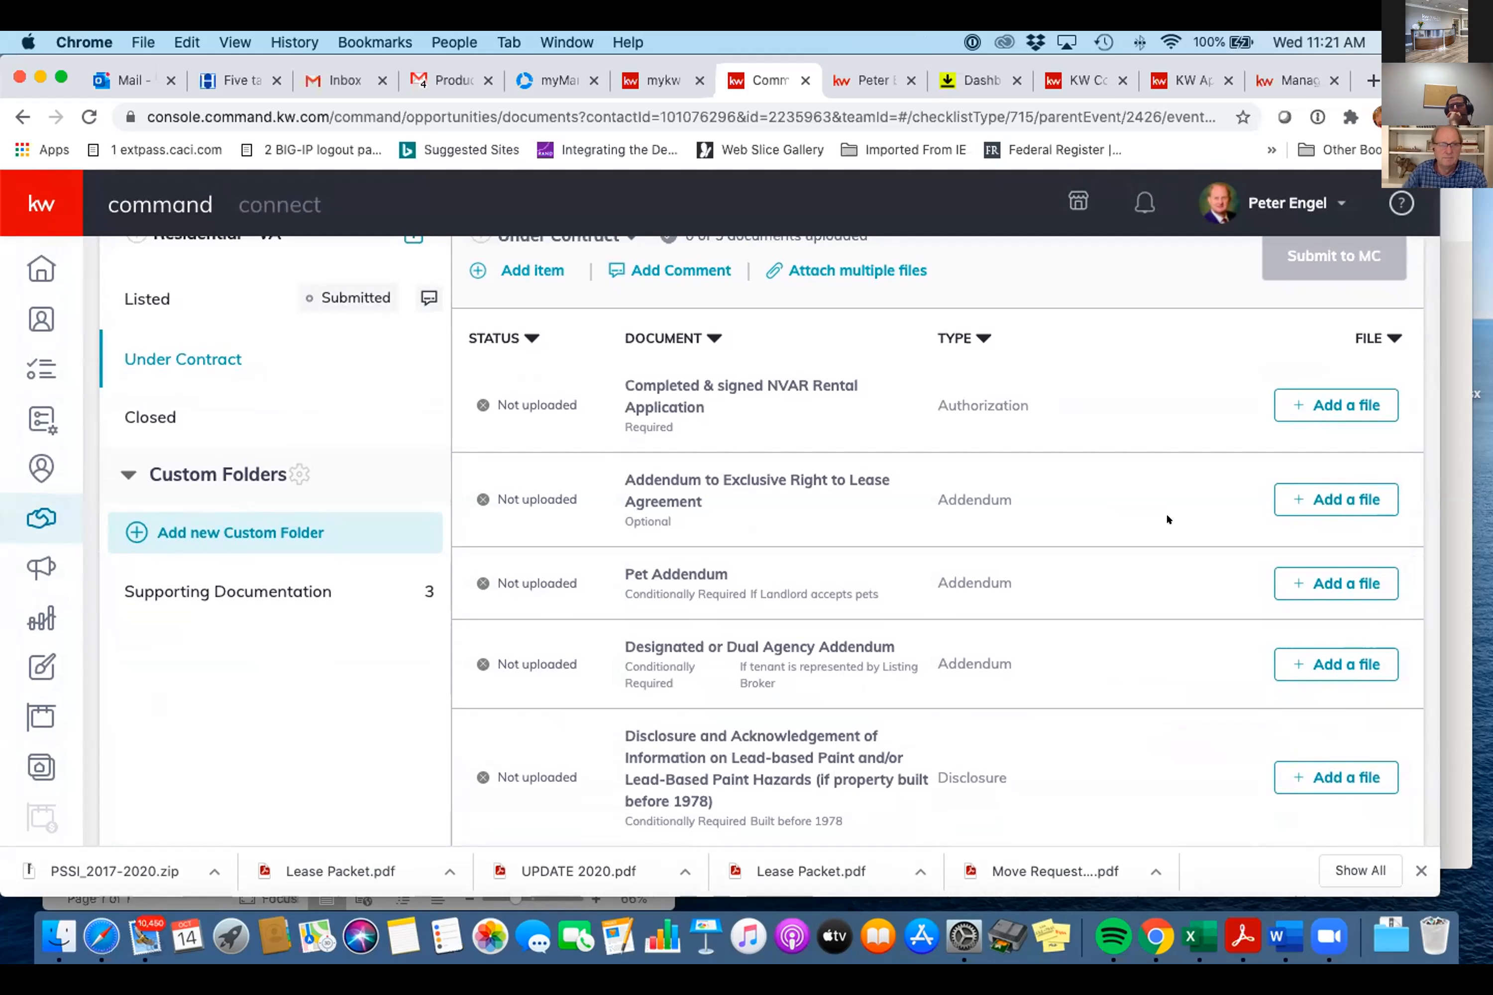
left_click(159, 411)
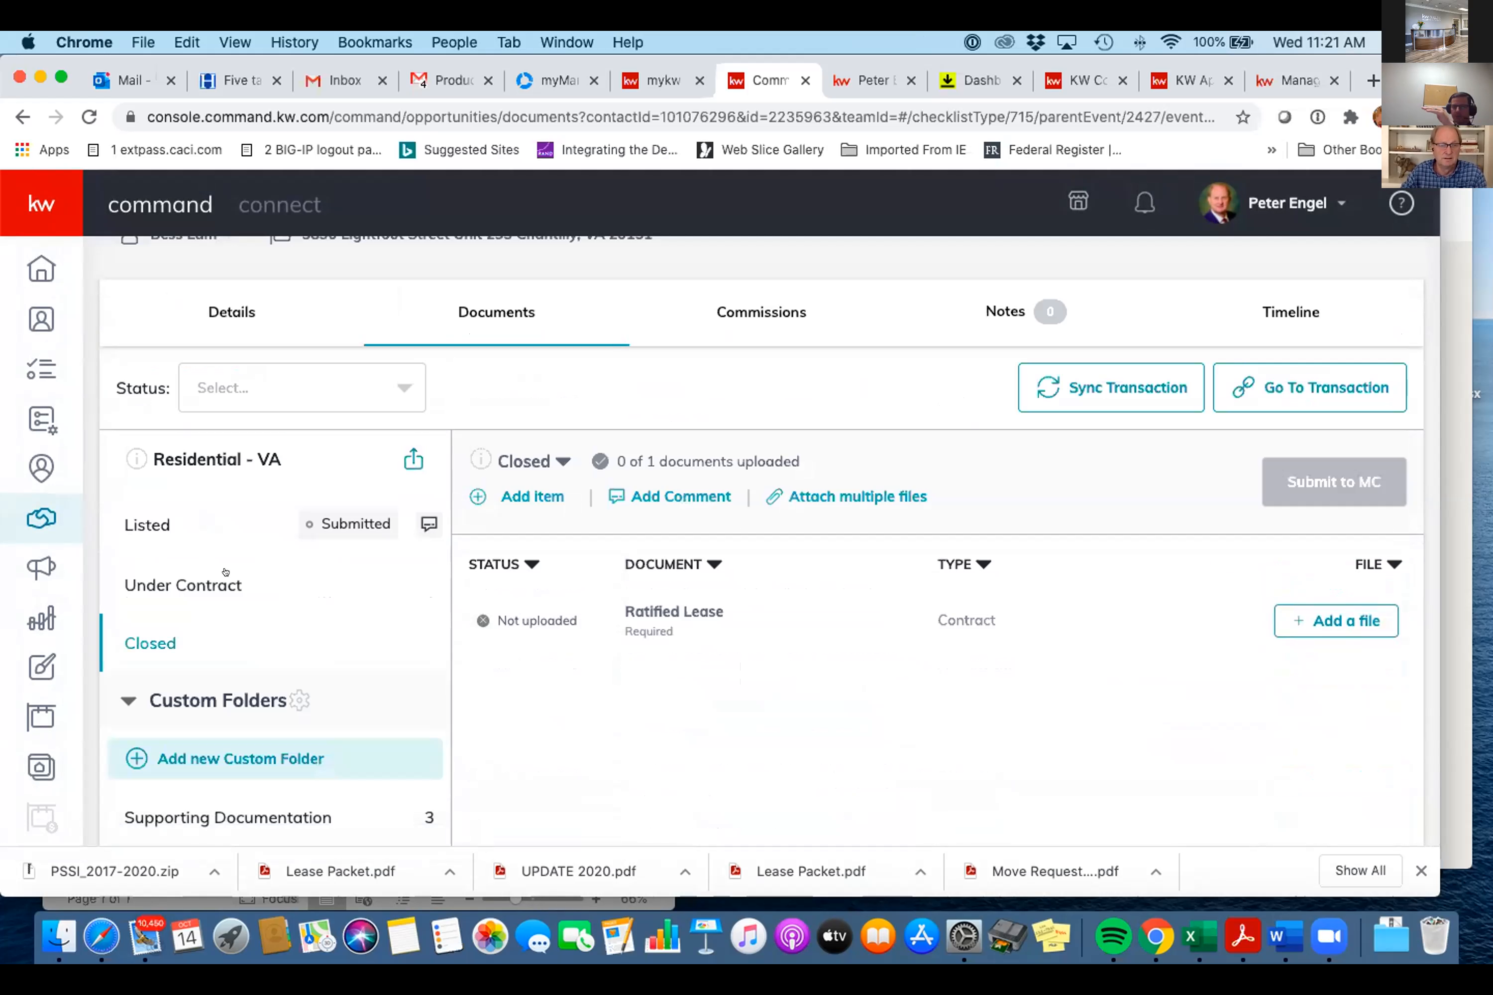
scroll(256, 569, "up", 3)
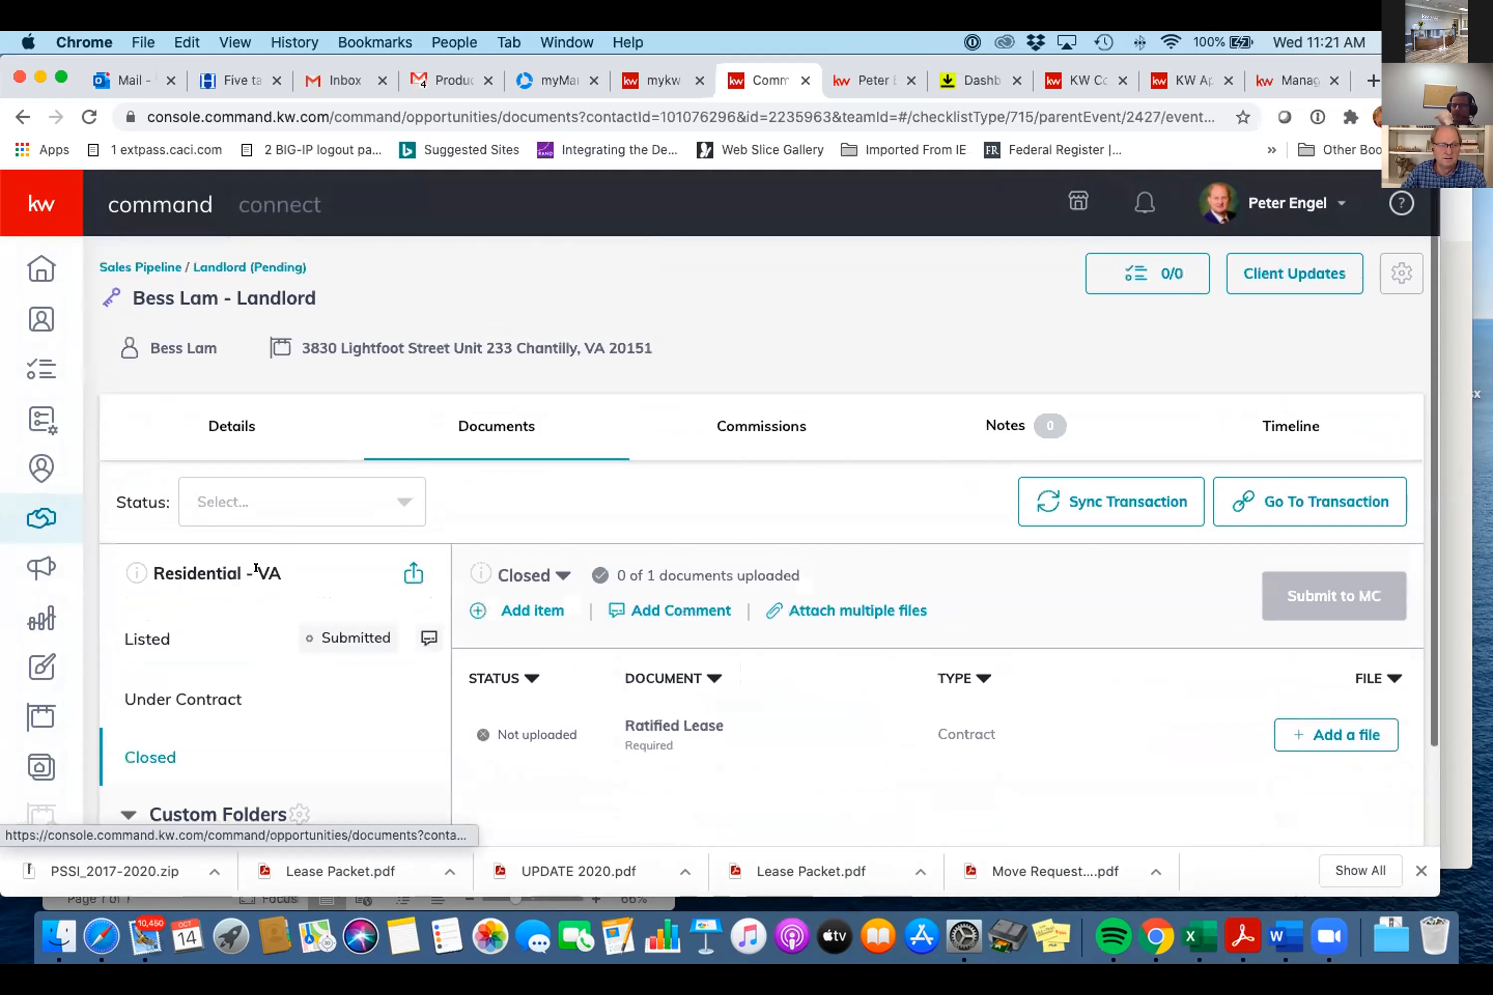
left_click(181, 697)
scroll(731, 509, "down", 5)
scroll(730, 509, "up", 5)
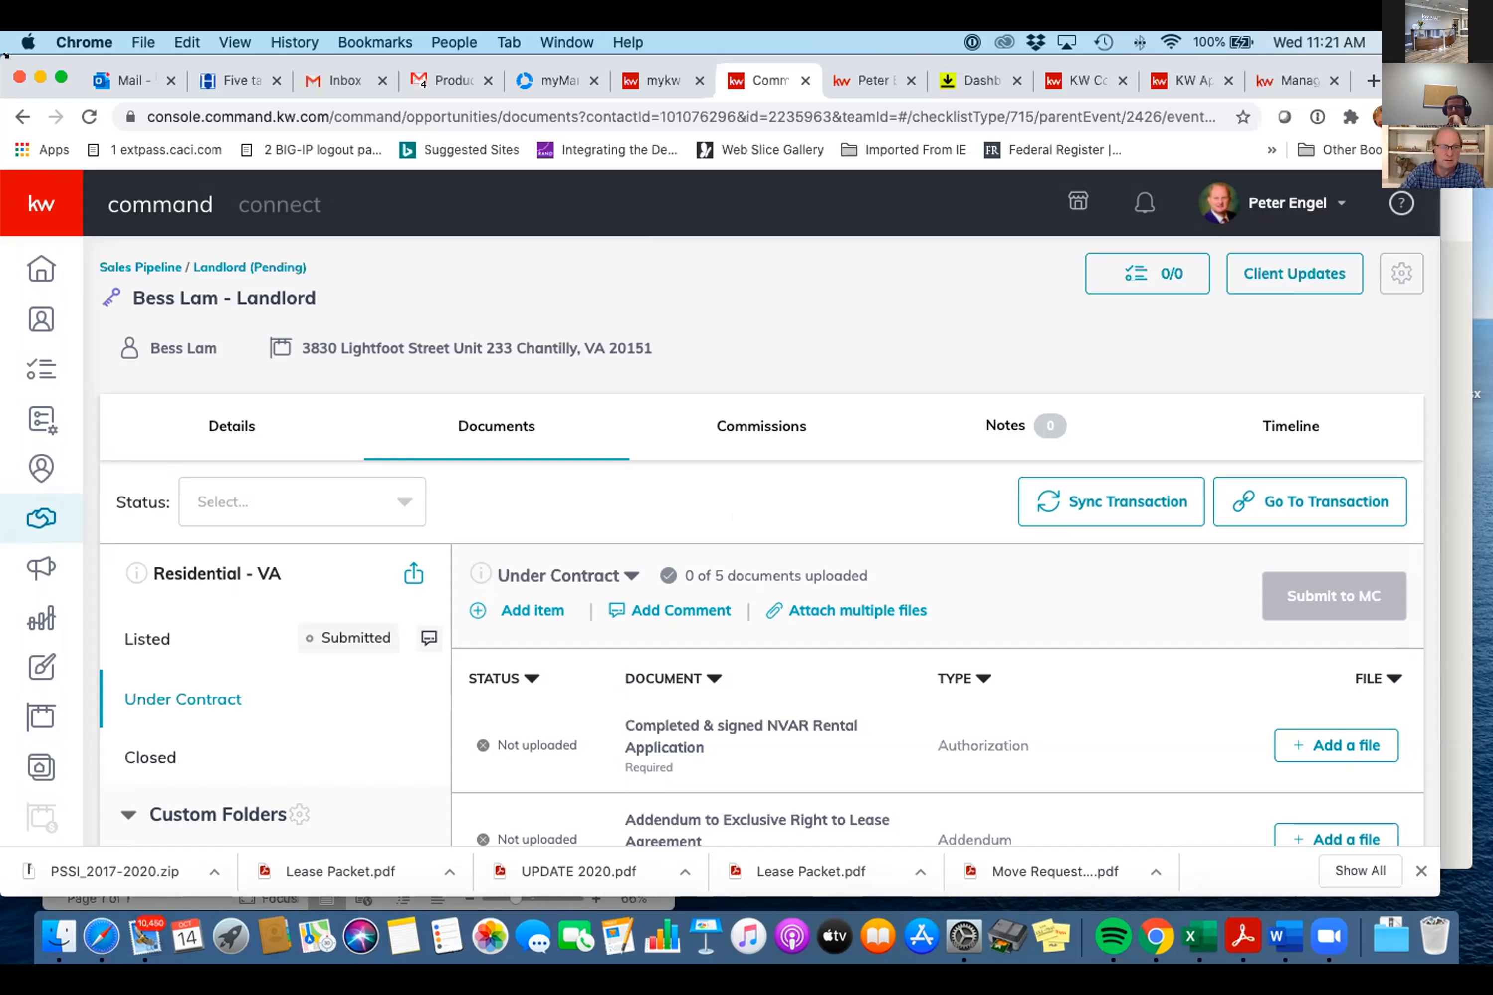
left_click(238, 426)
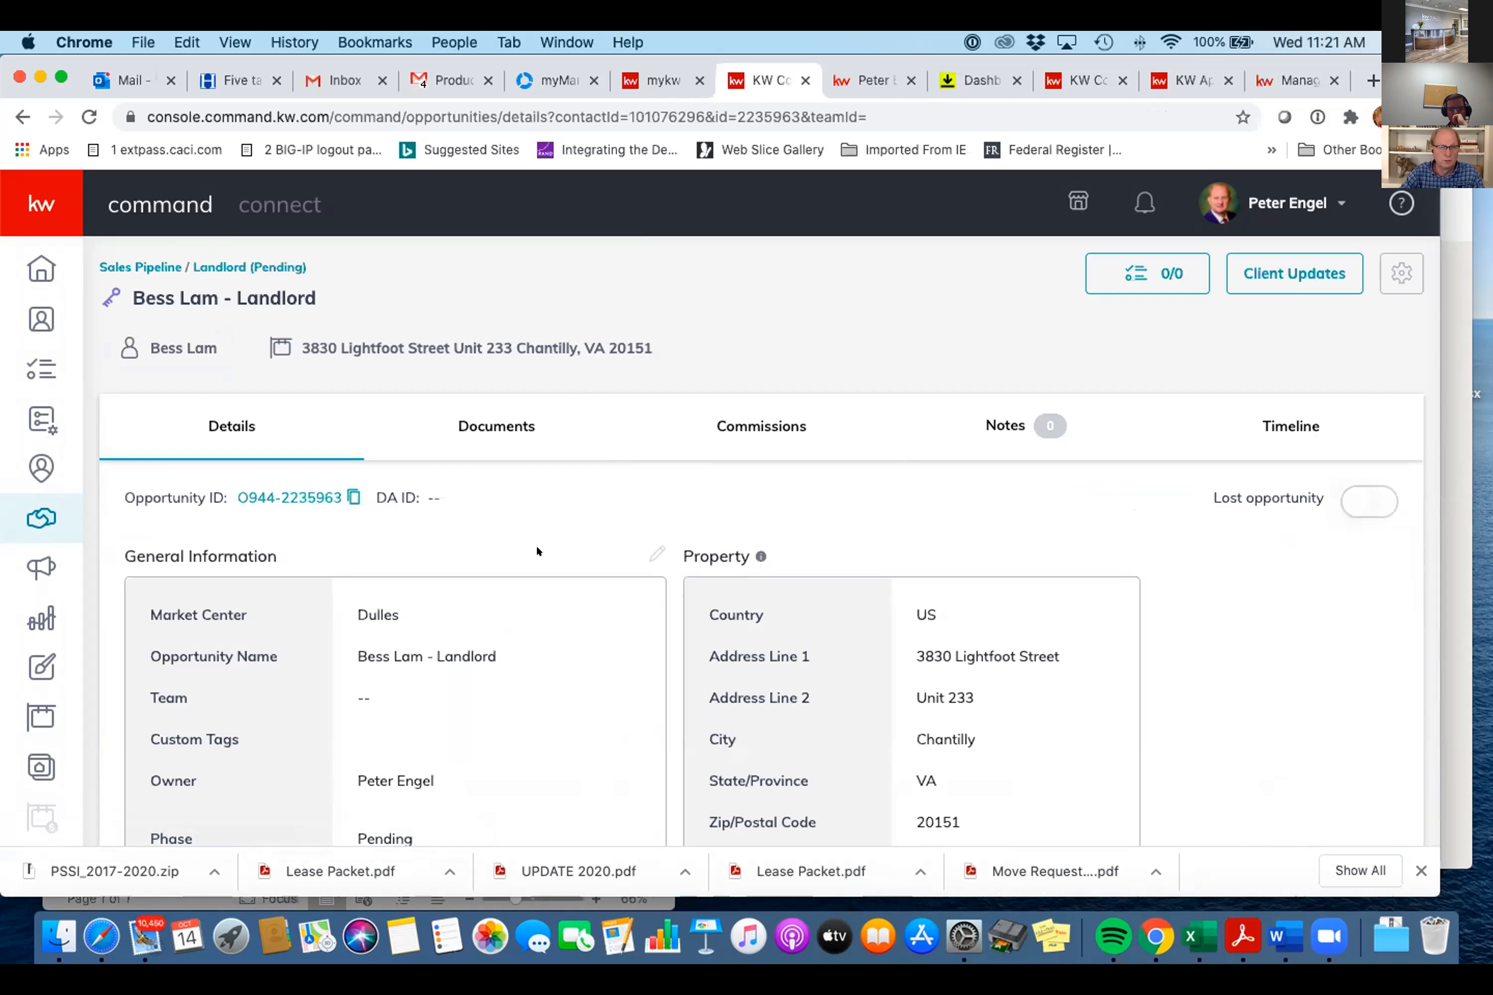
left_click(653, 550)
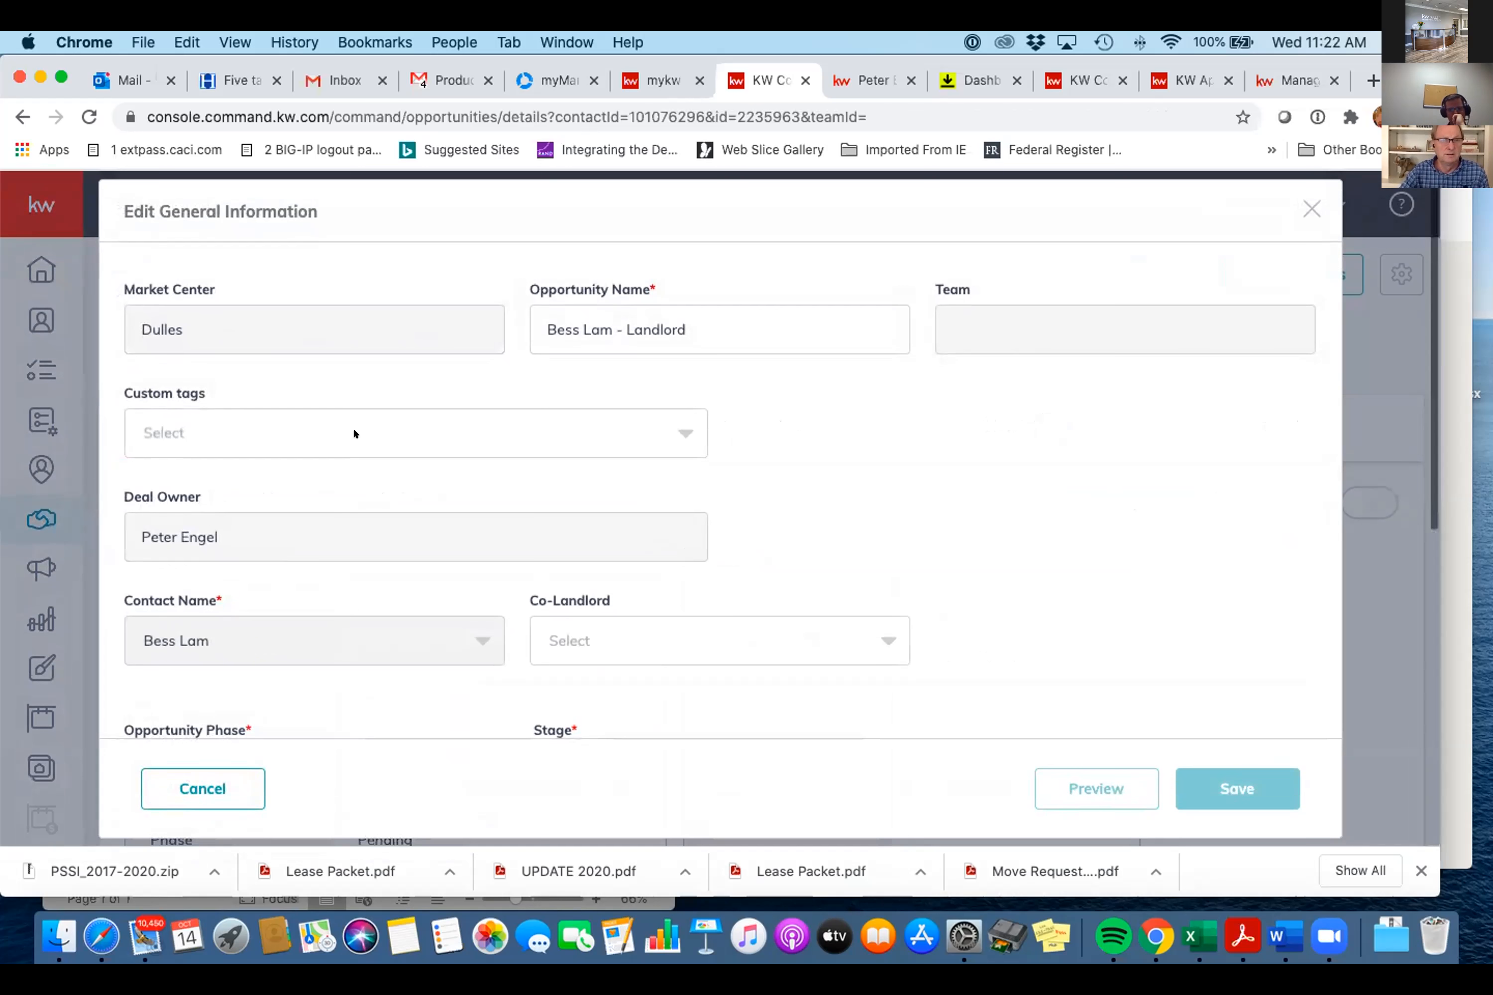
left_click(701, 317)
key("super+a")
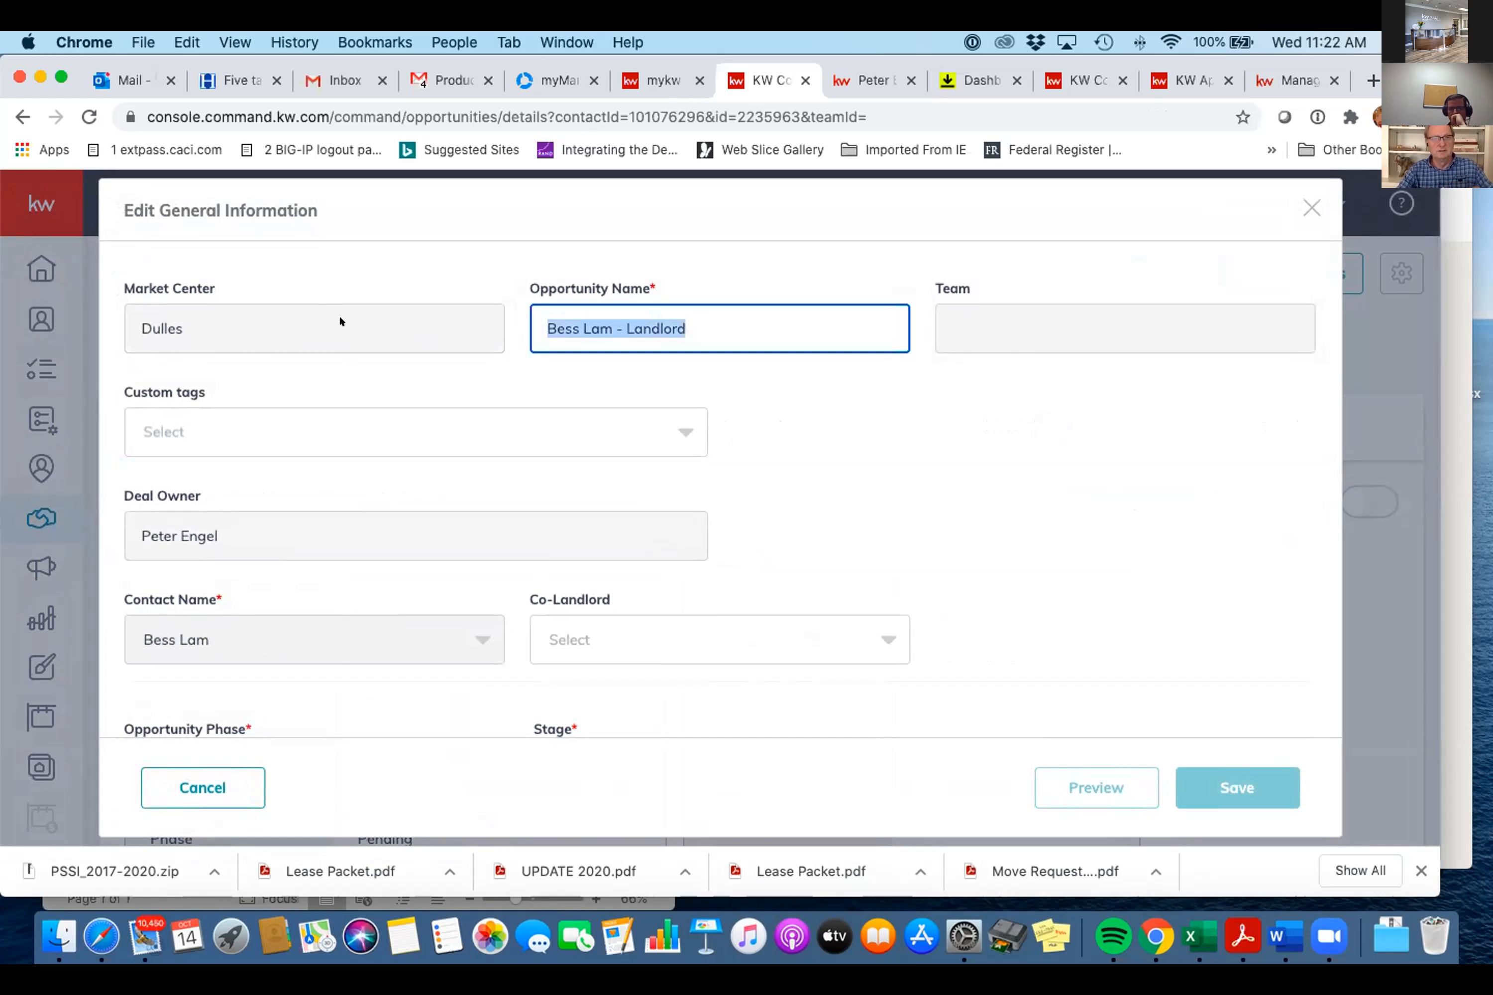
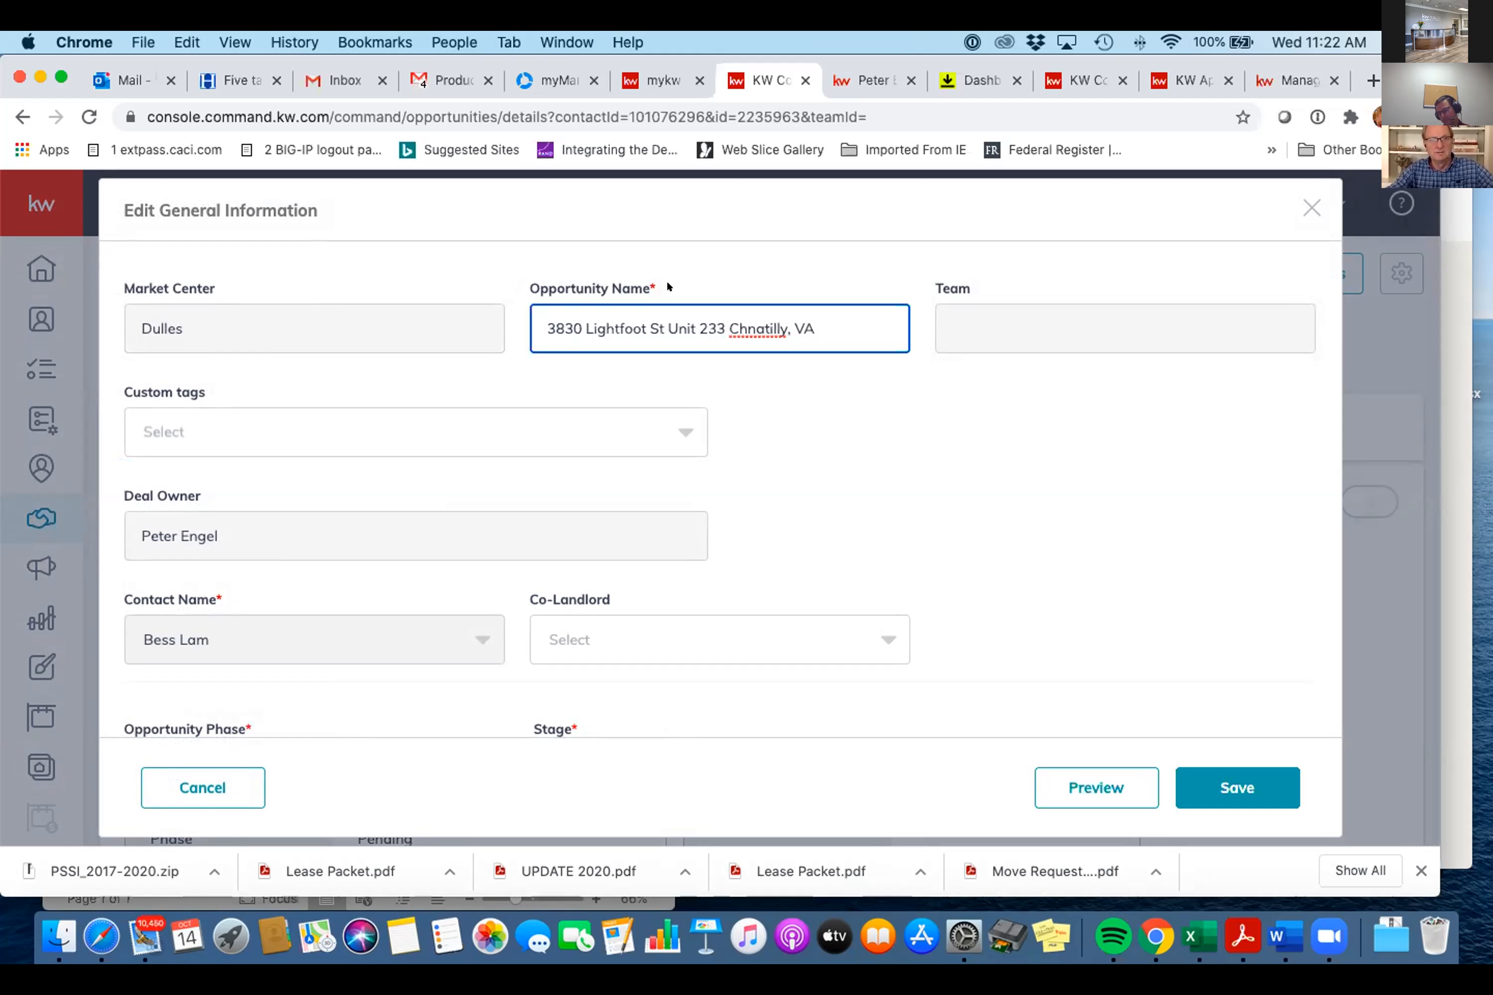
- Correct 'Chnatilly' to 'Chantilly' and save the opportunity name
left_click(750, 327)
key("BackSpace")
key("Right")
type("n")
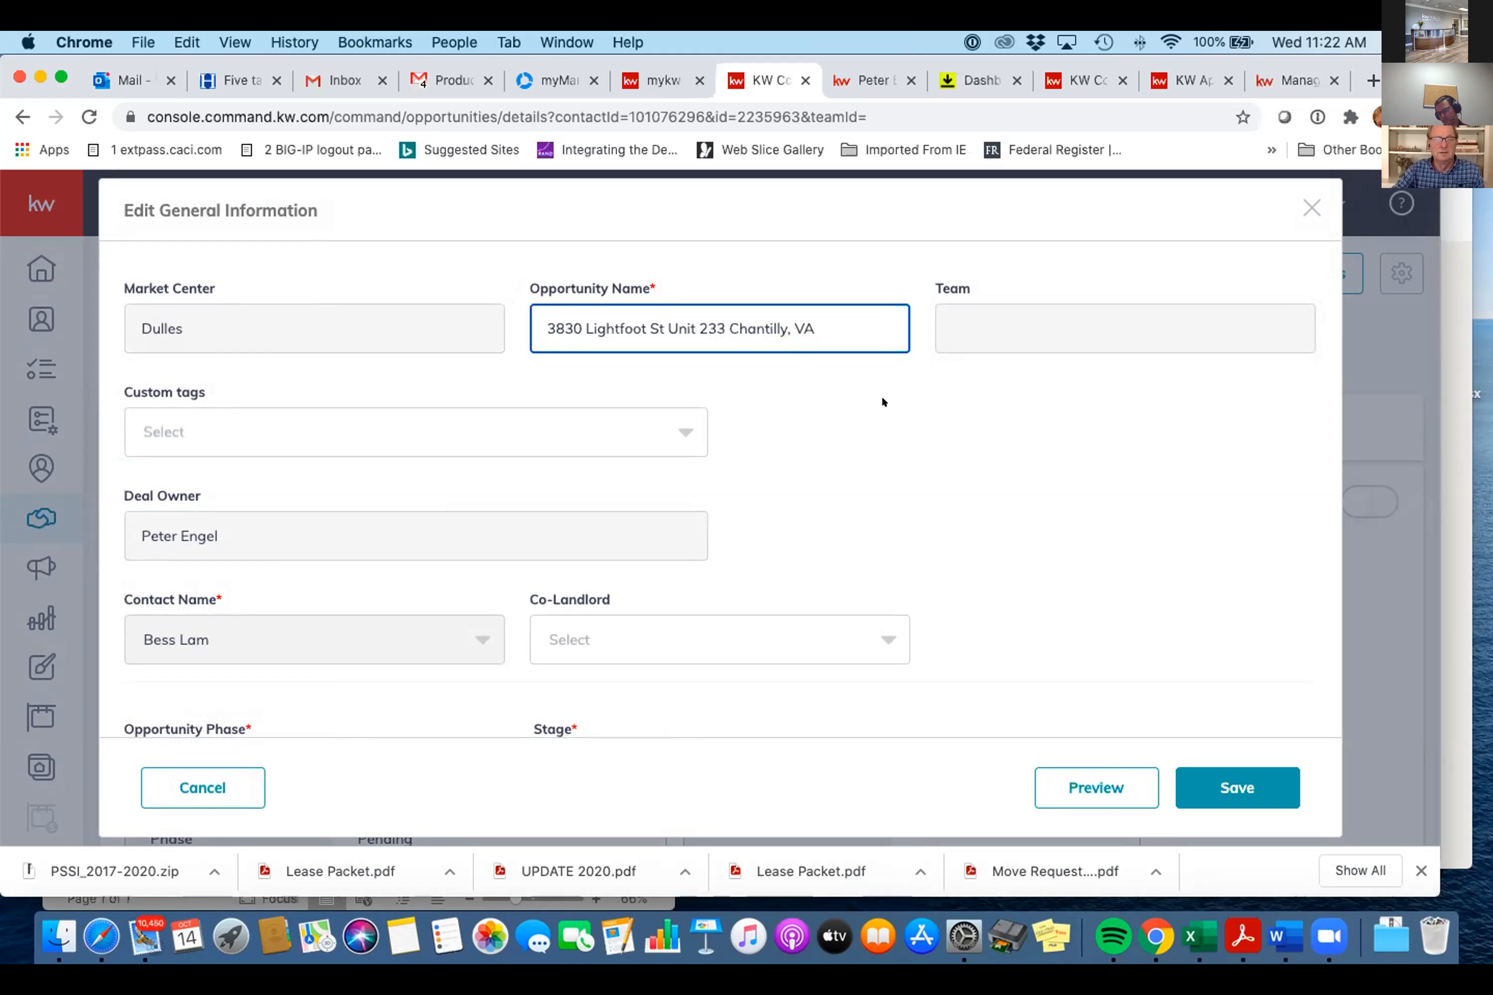
left_click(1237, 788)
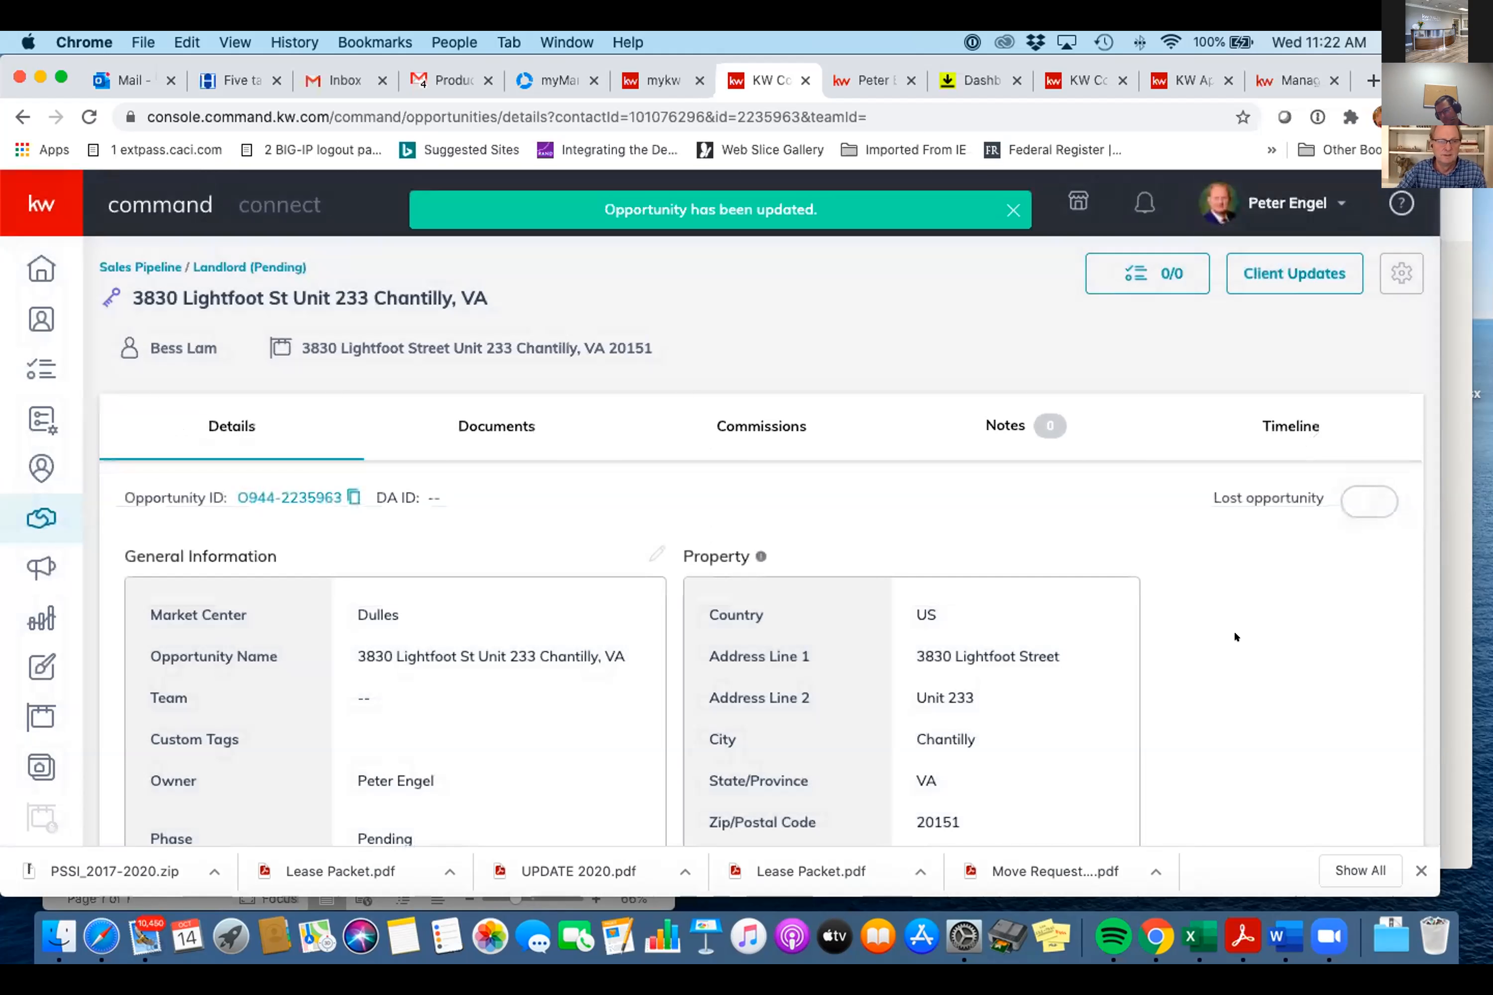
scroll(1234, 632, "down", 3)
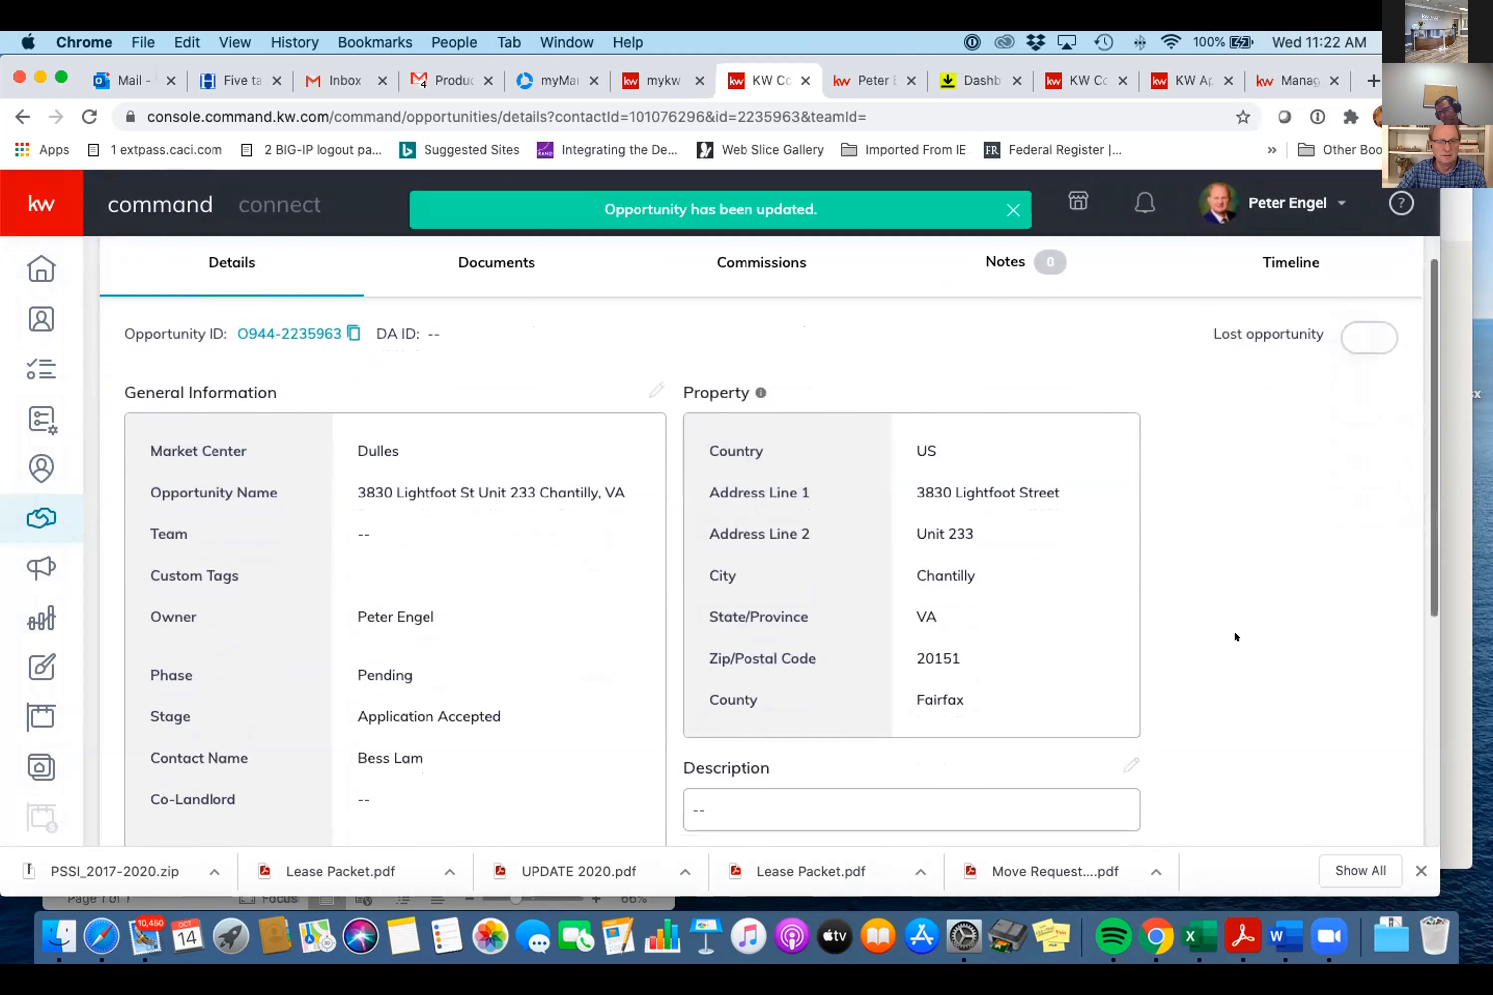
scroll(1234, 637, "up", 3)
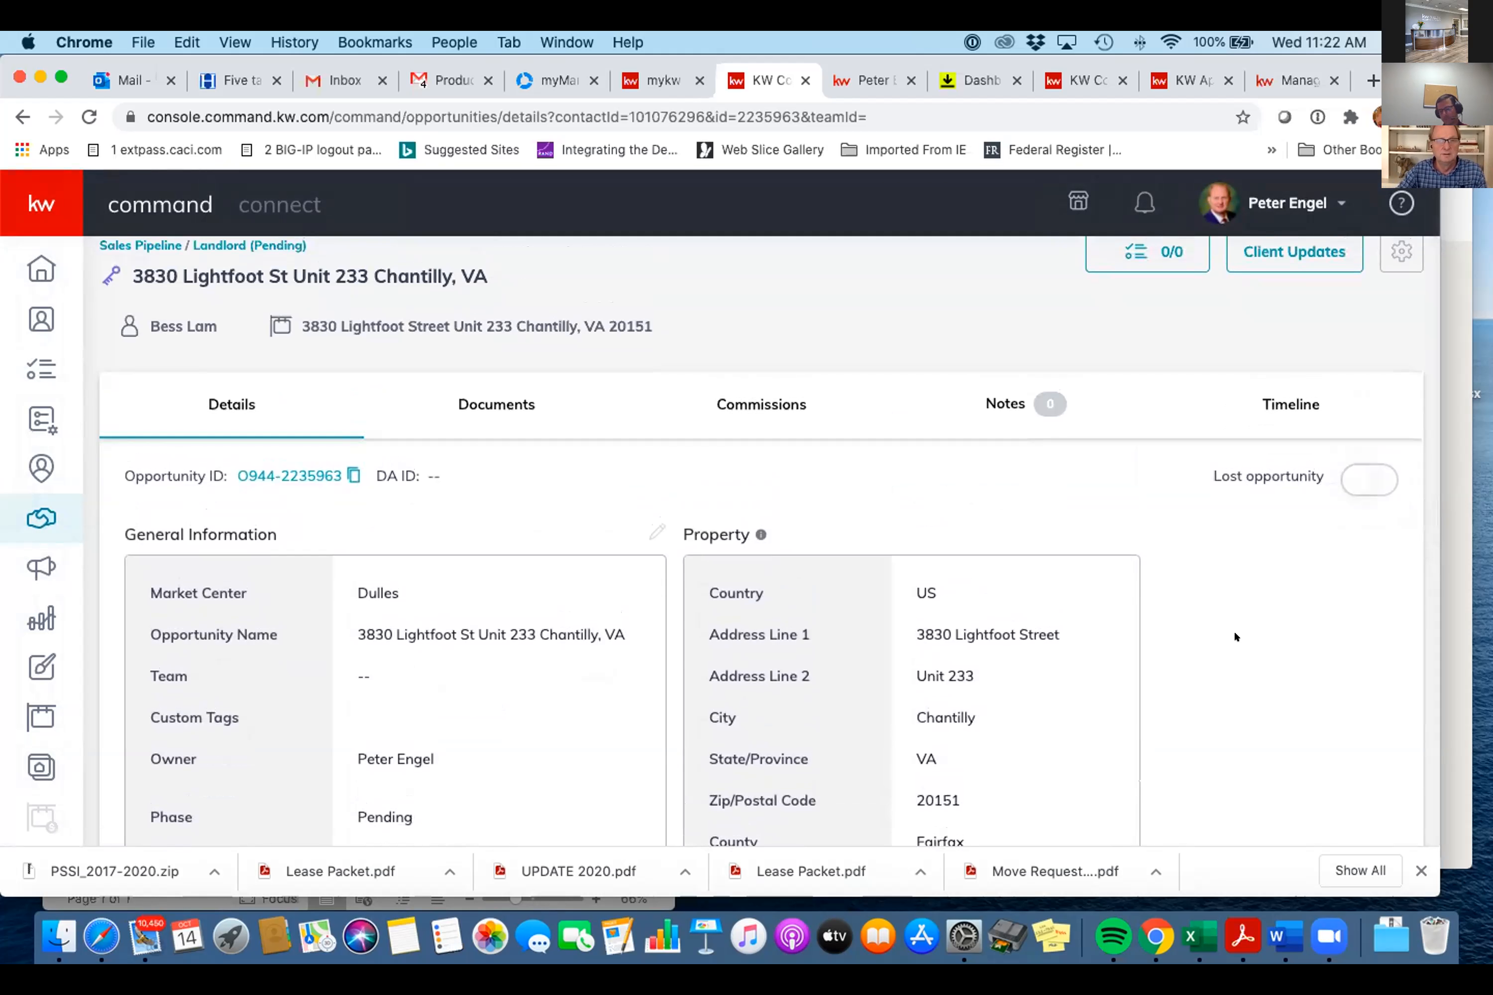
scroll(1235, 635, "down", 10)
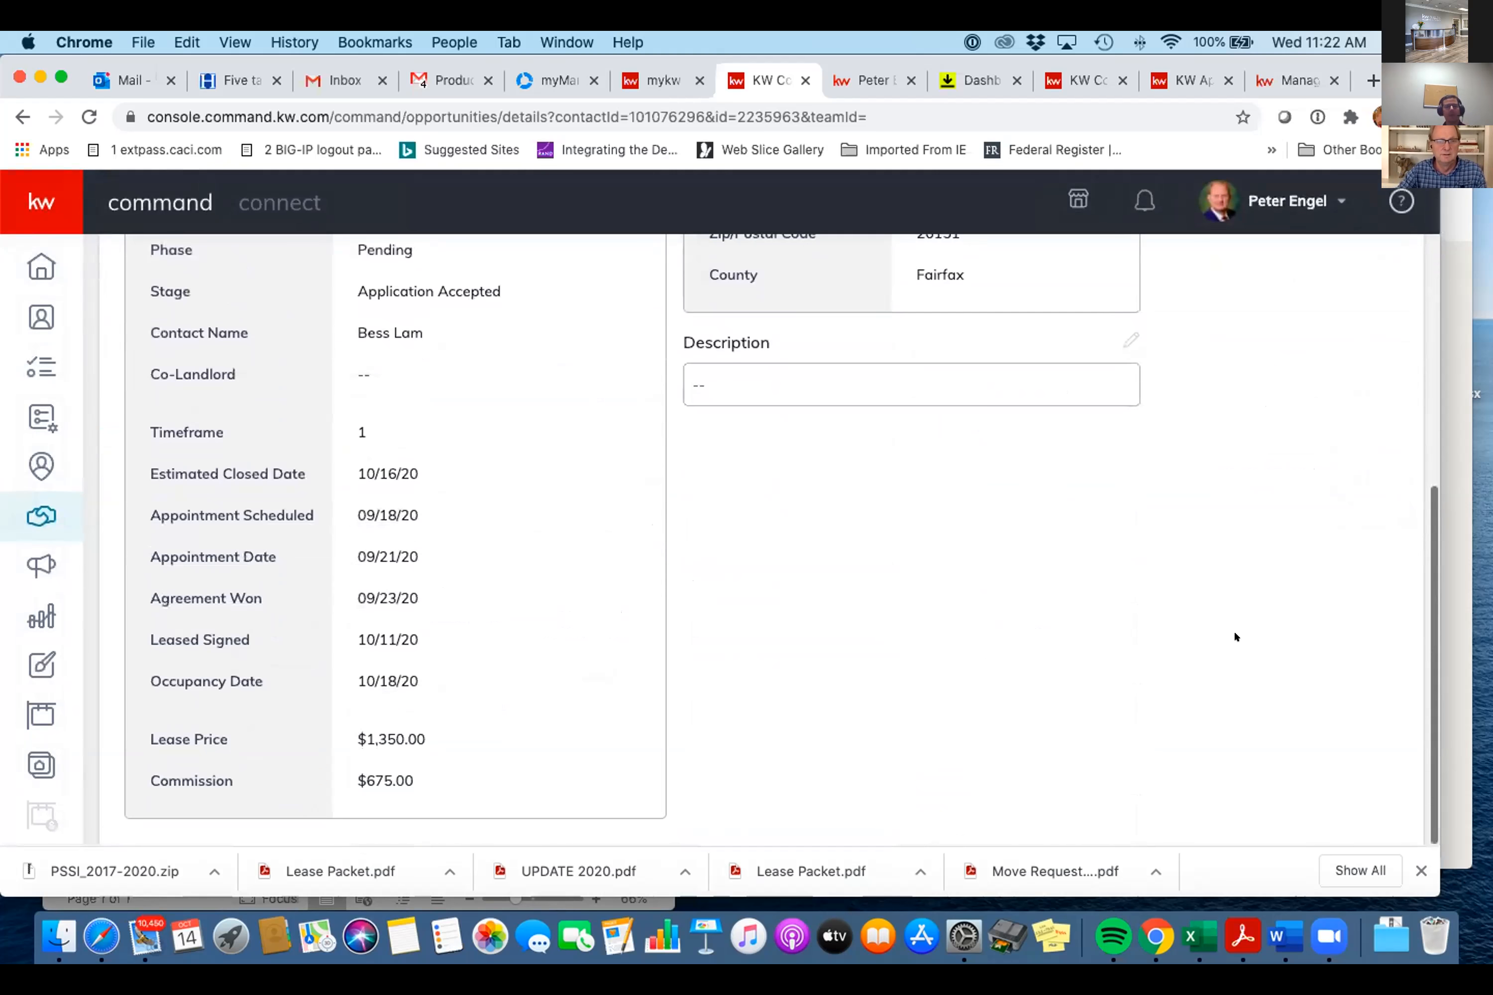
scroll(1234, 634, "up", 10)
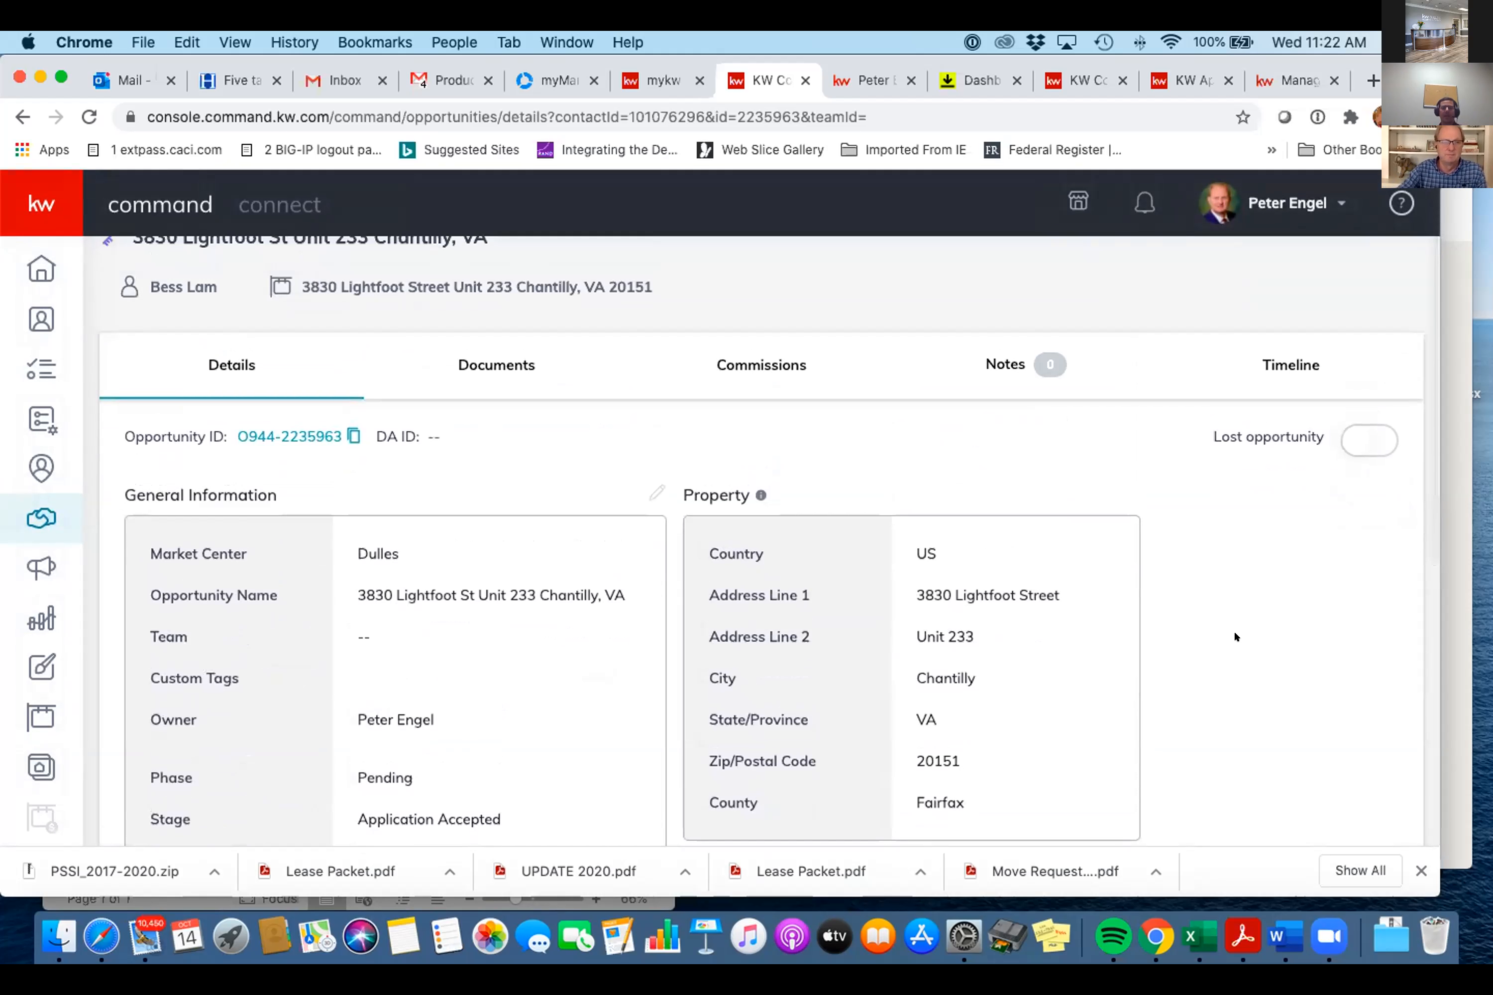
scroll(1234, 636, "up", 2)
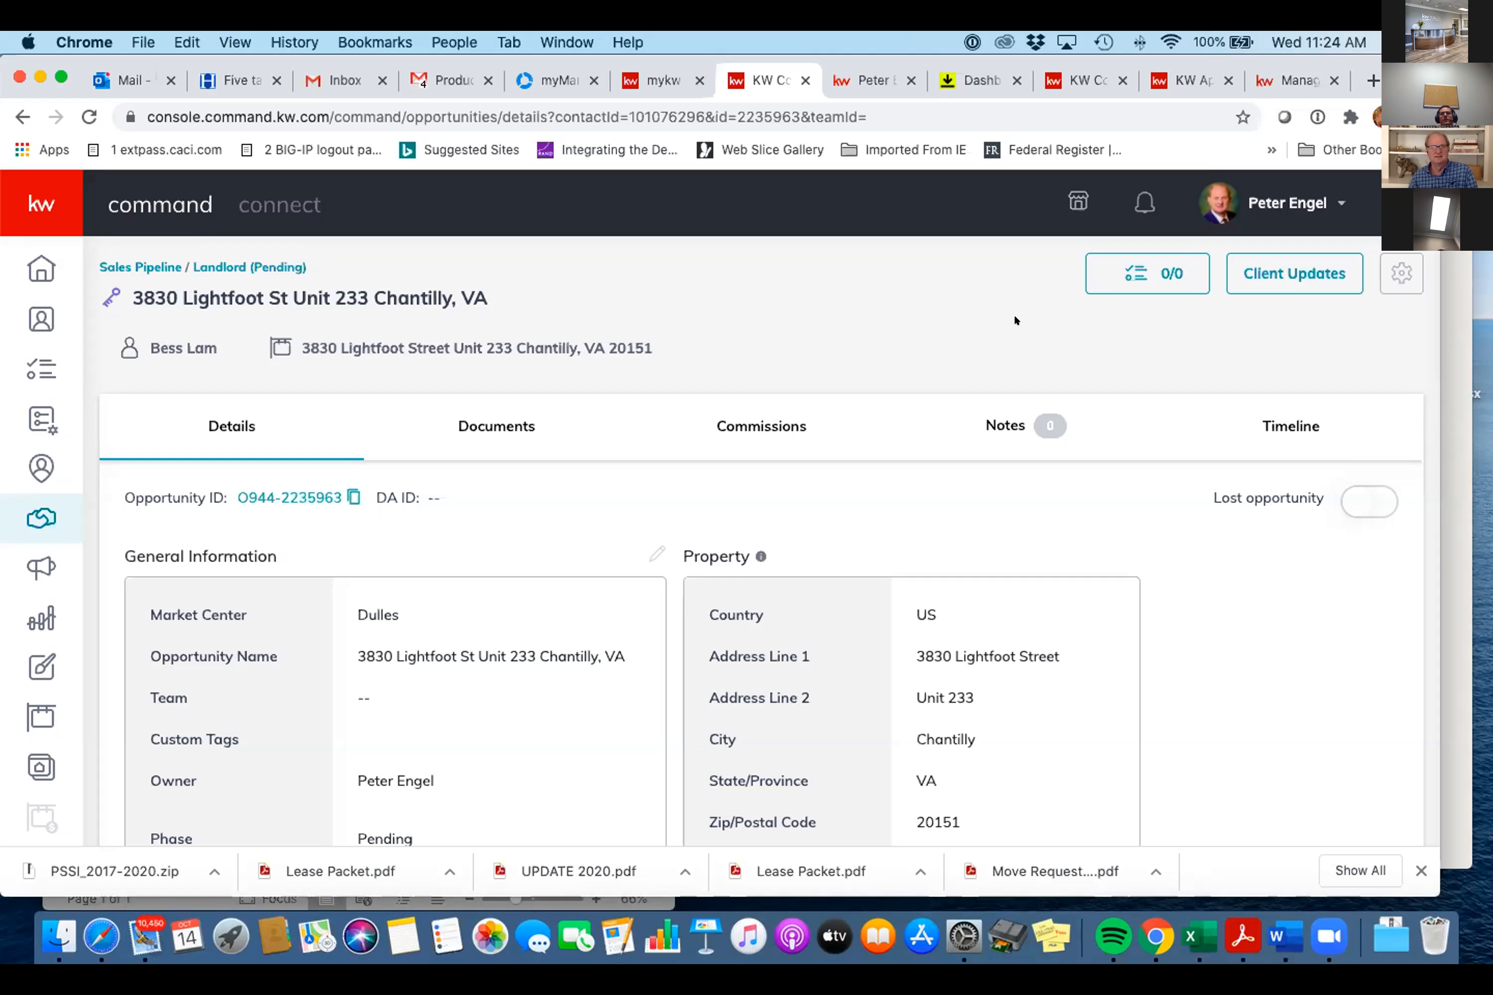
- Switch to Gmail, leave the open message, and settle on the inbox holding the Lease Packet emails
left_click(437, 74)
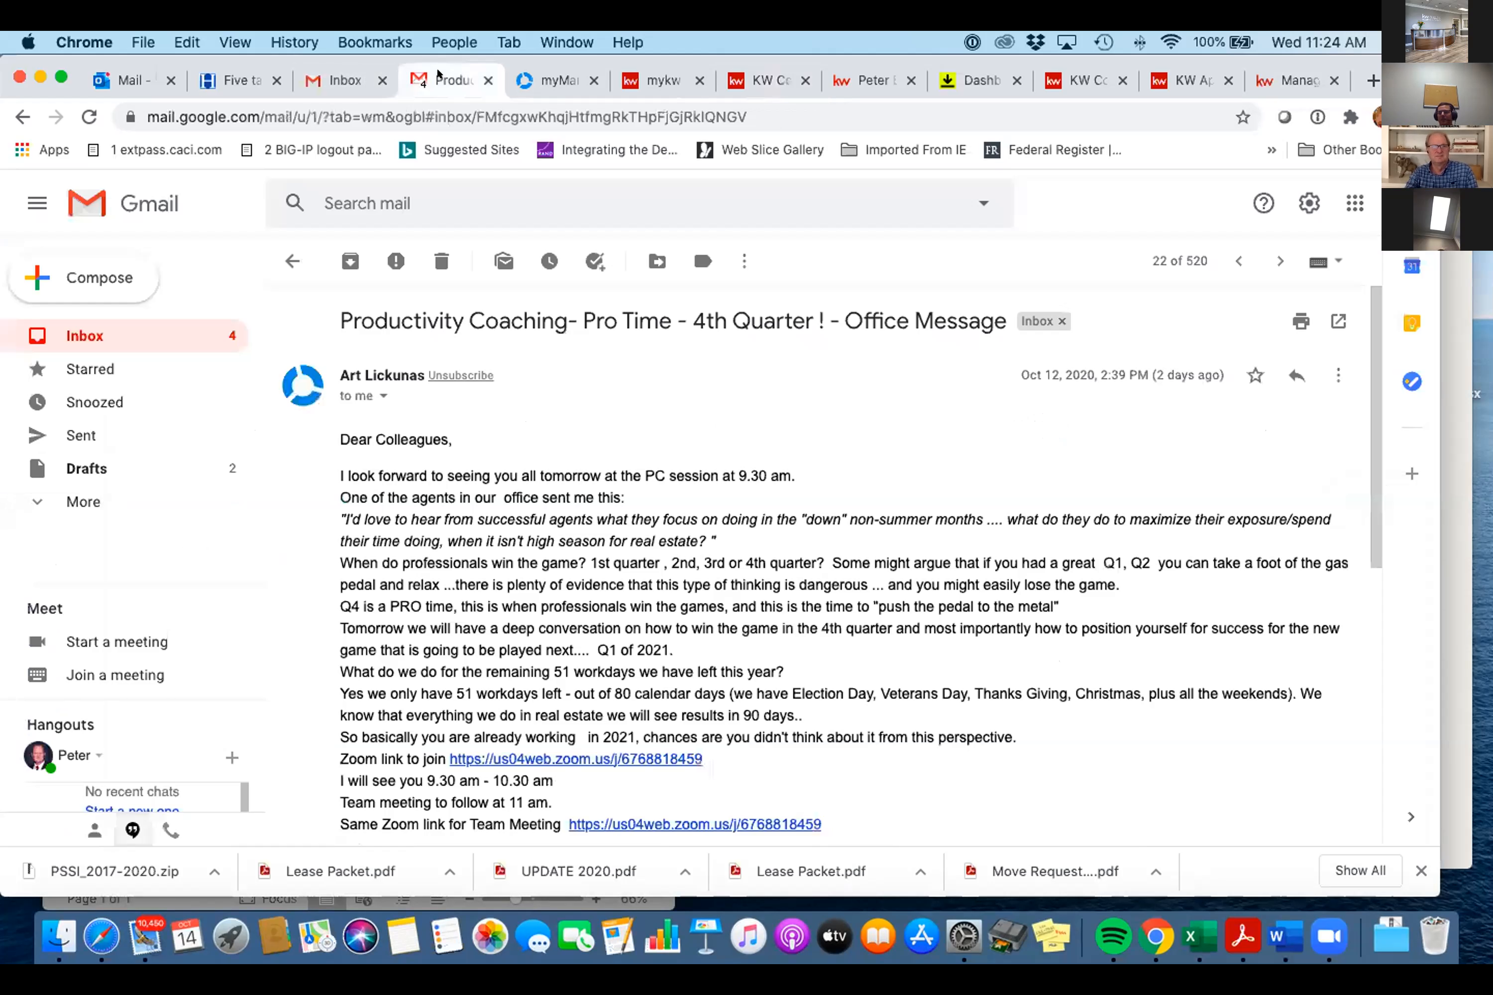
left_click(278, 246)
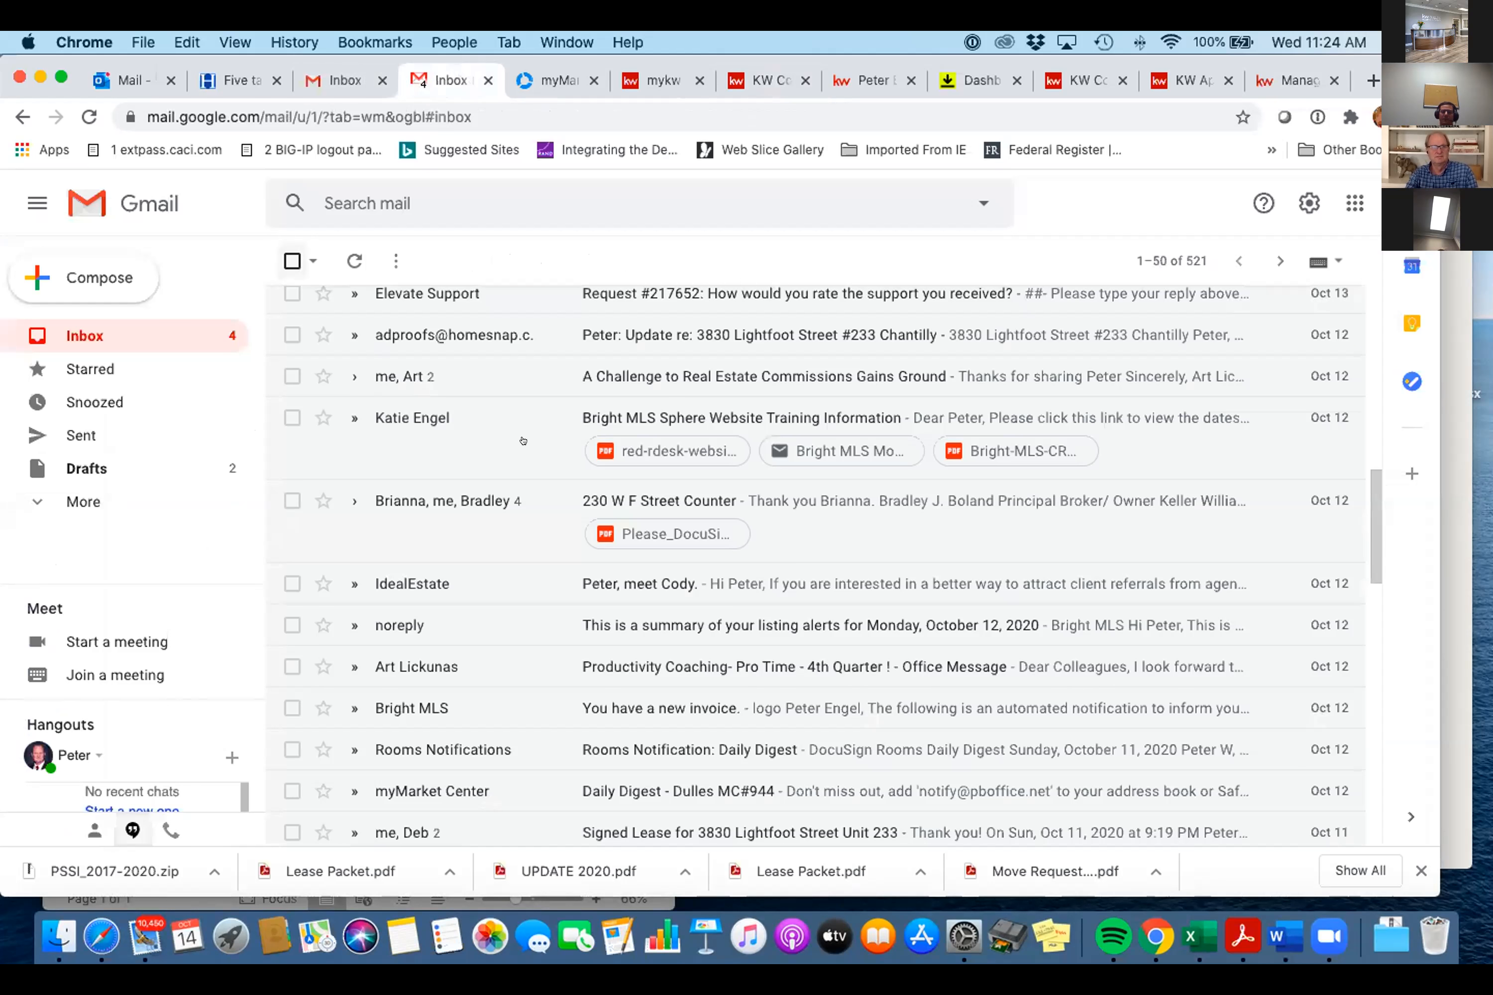
scroll(522, 440, "up", 10)
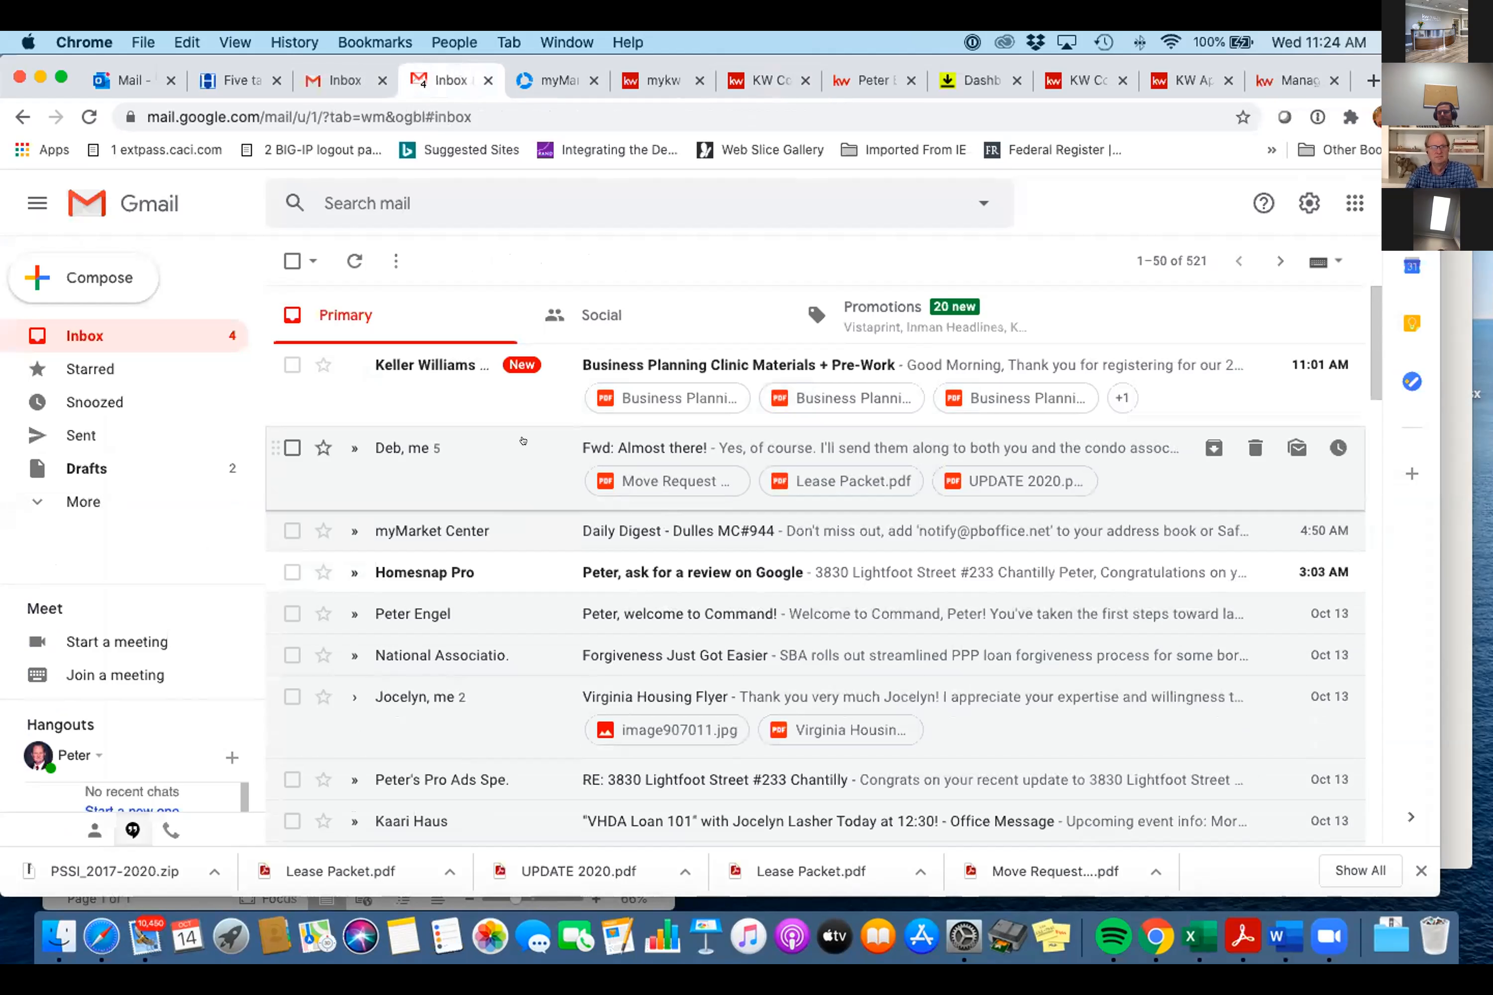
left_click(334, 76)
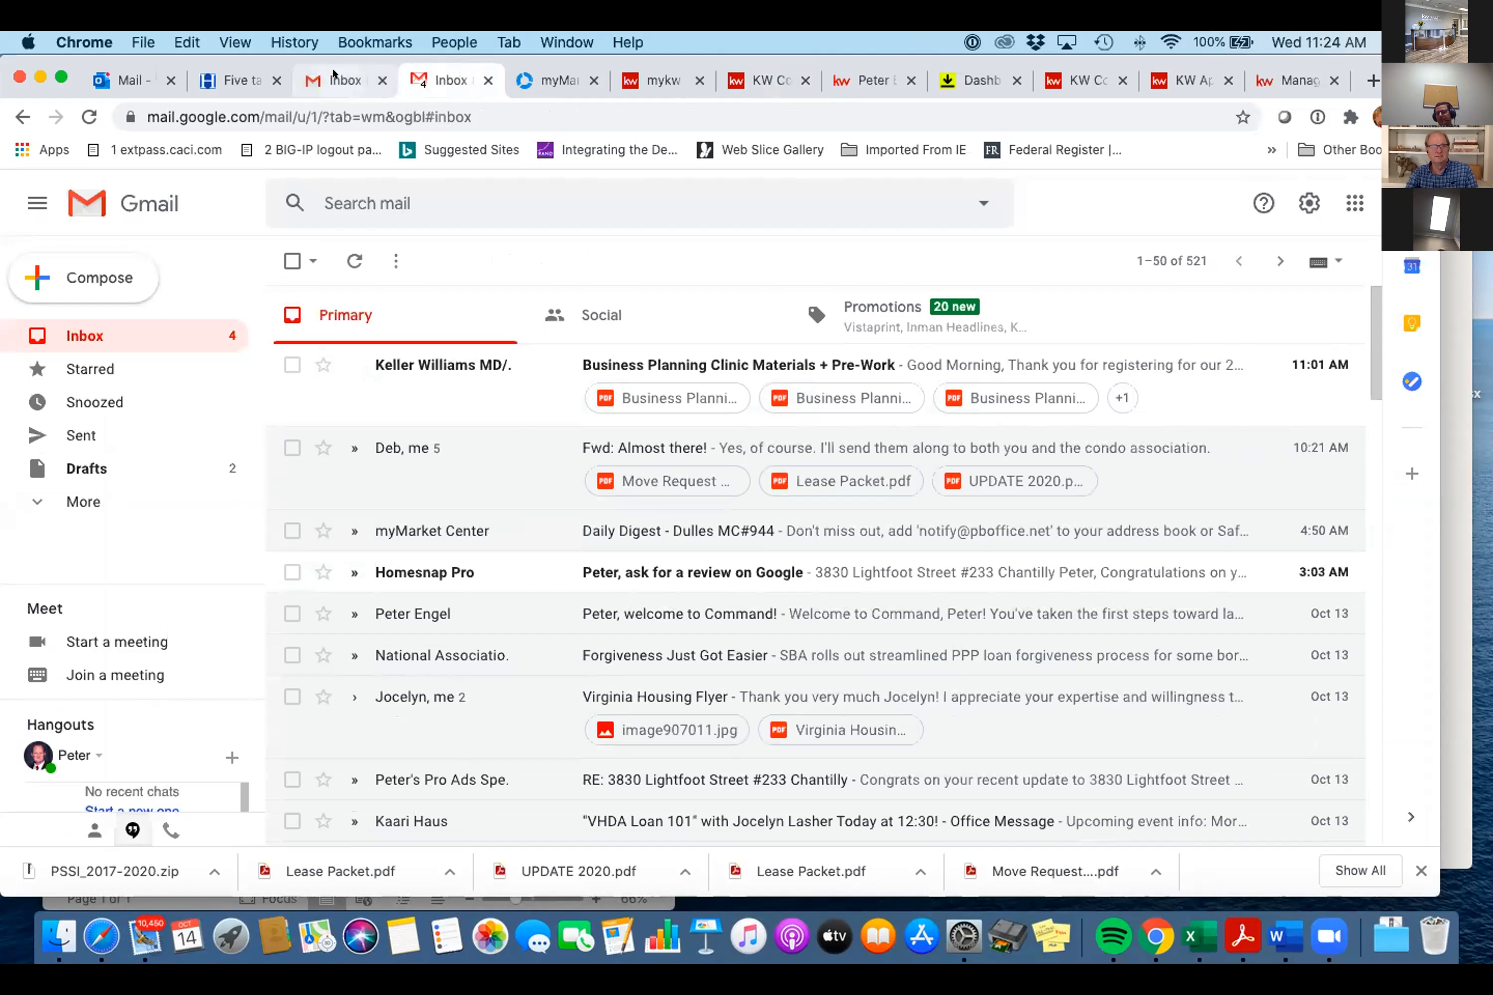
left_click(444, 78)
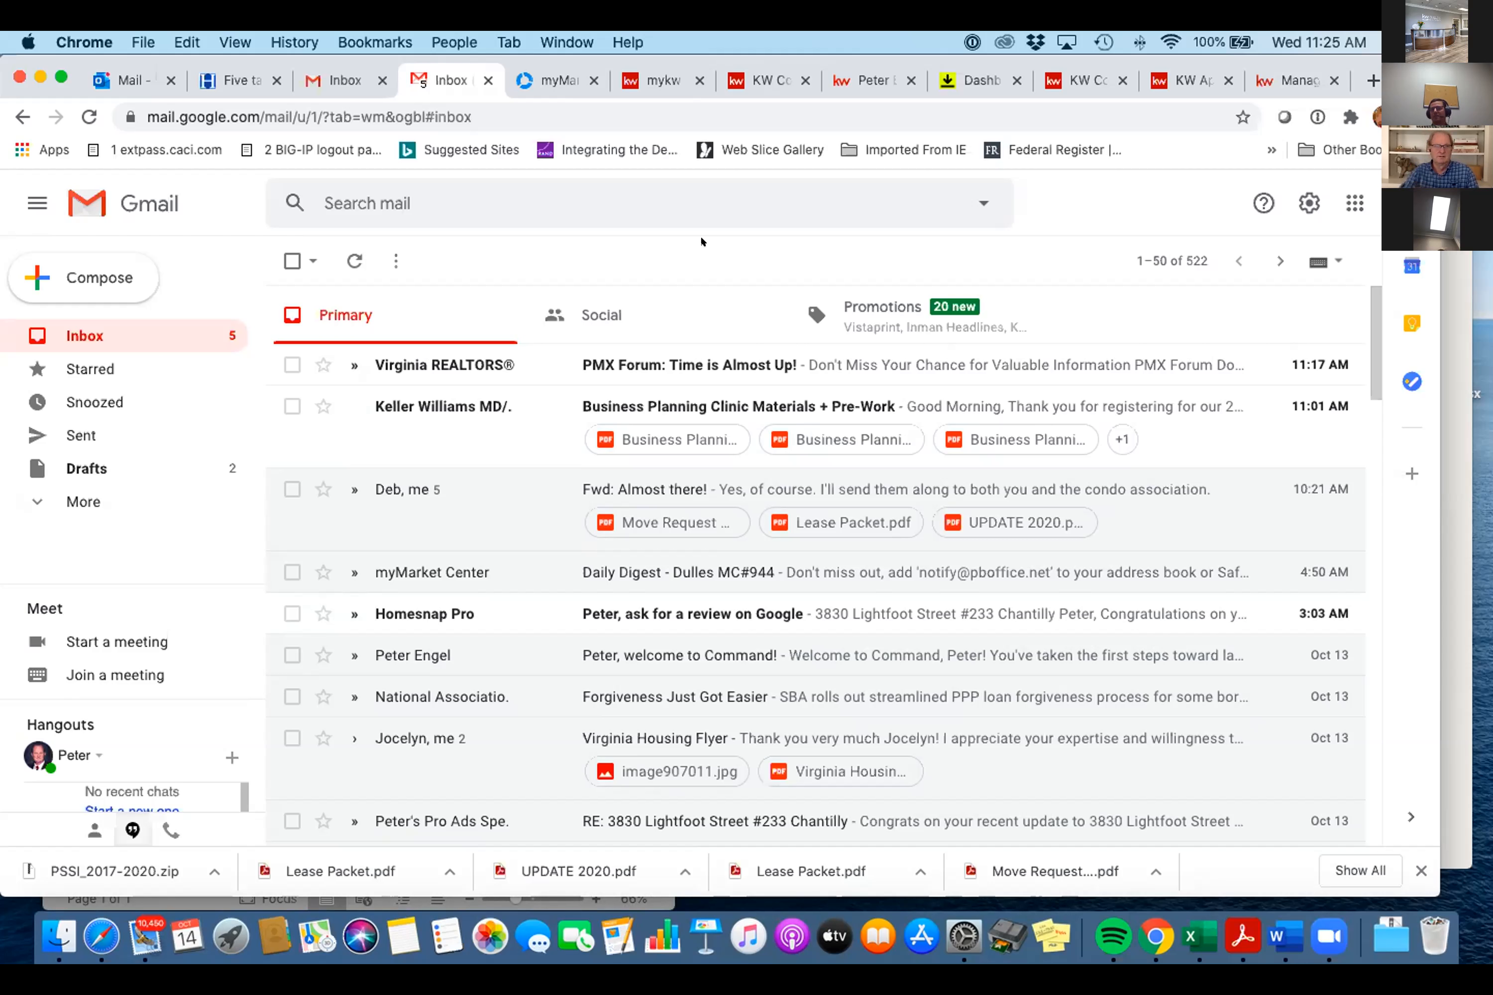
left_click(124, 84)
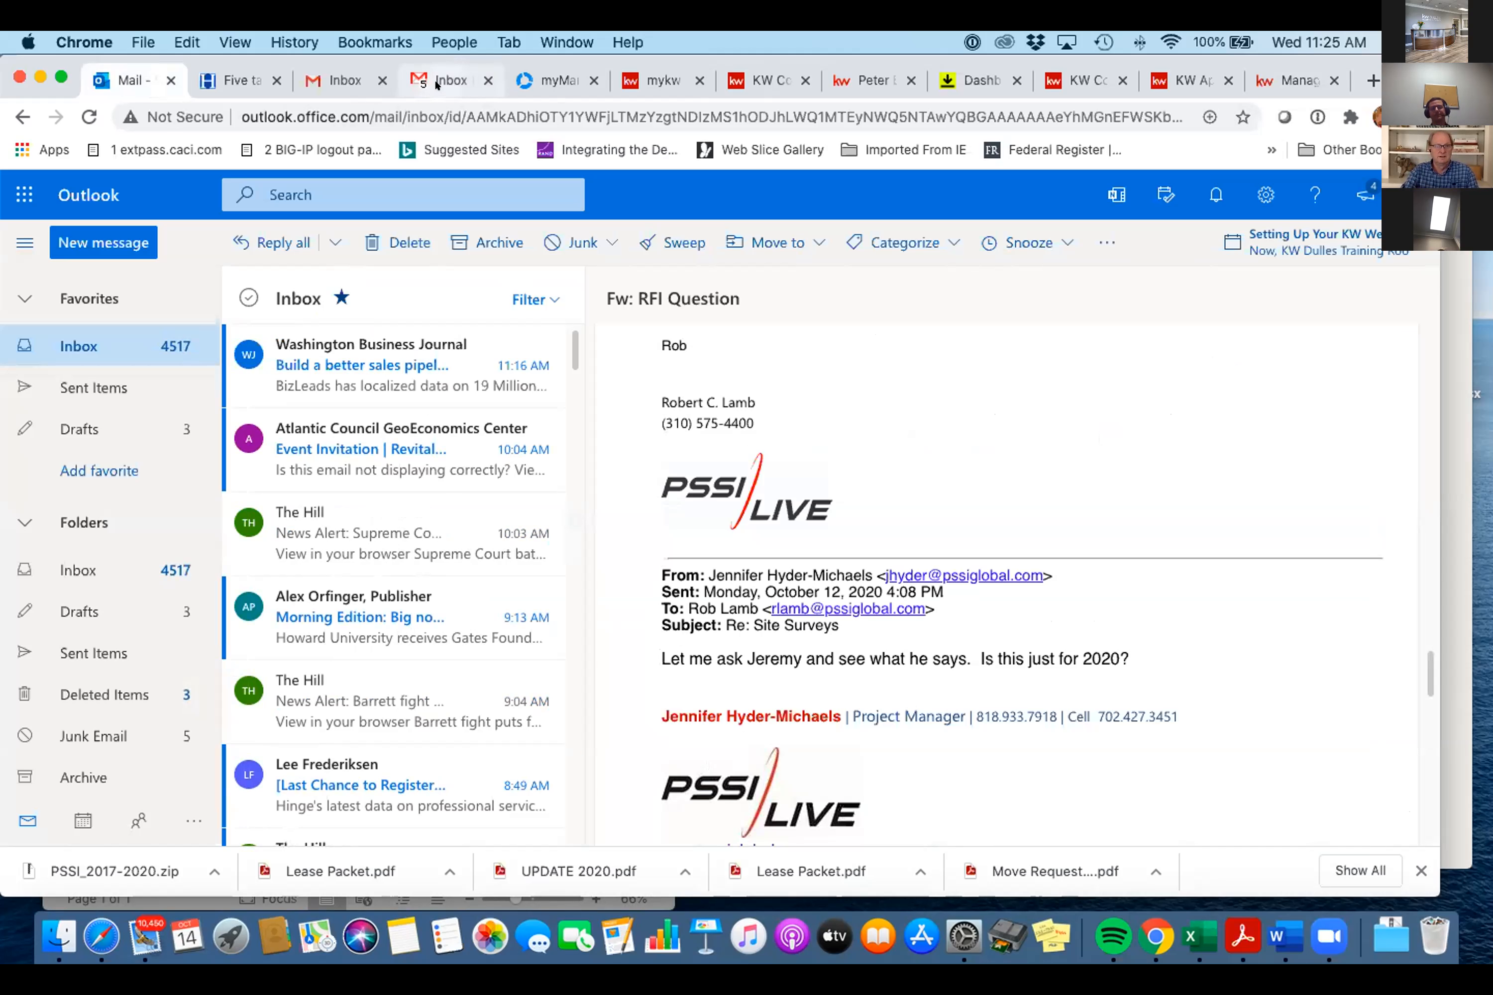
left_click(449, 81)
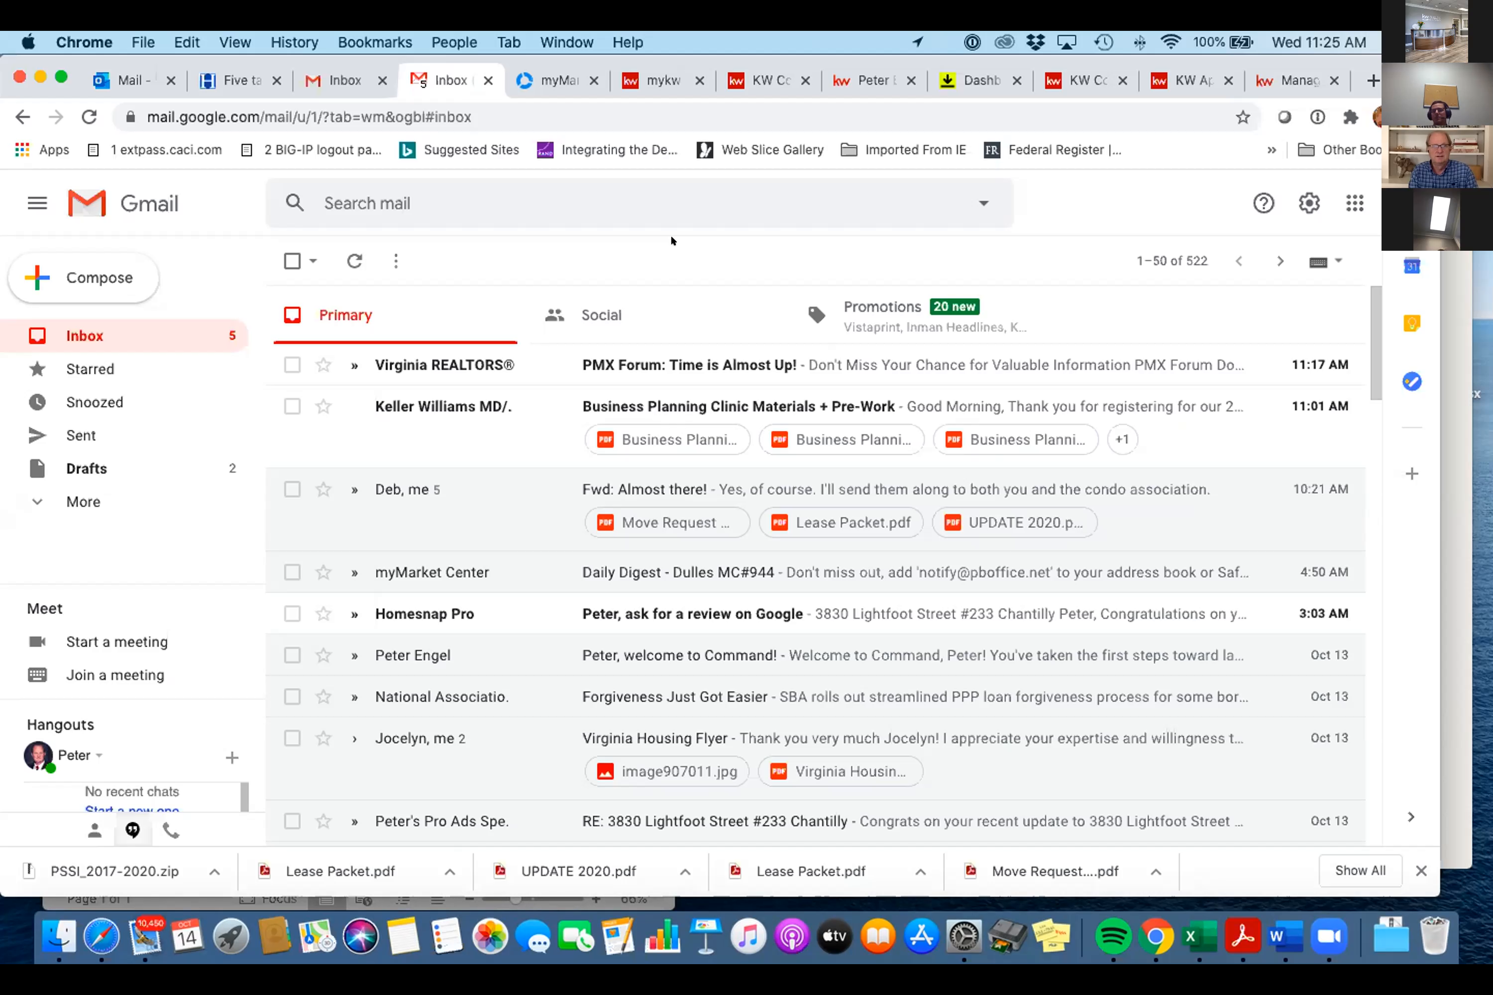
left_click(335, 73)
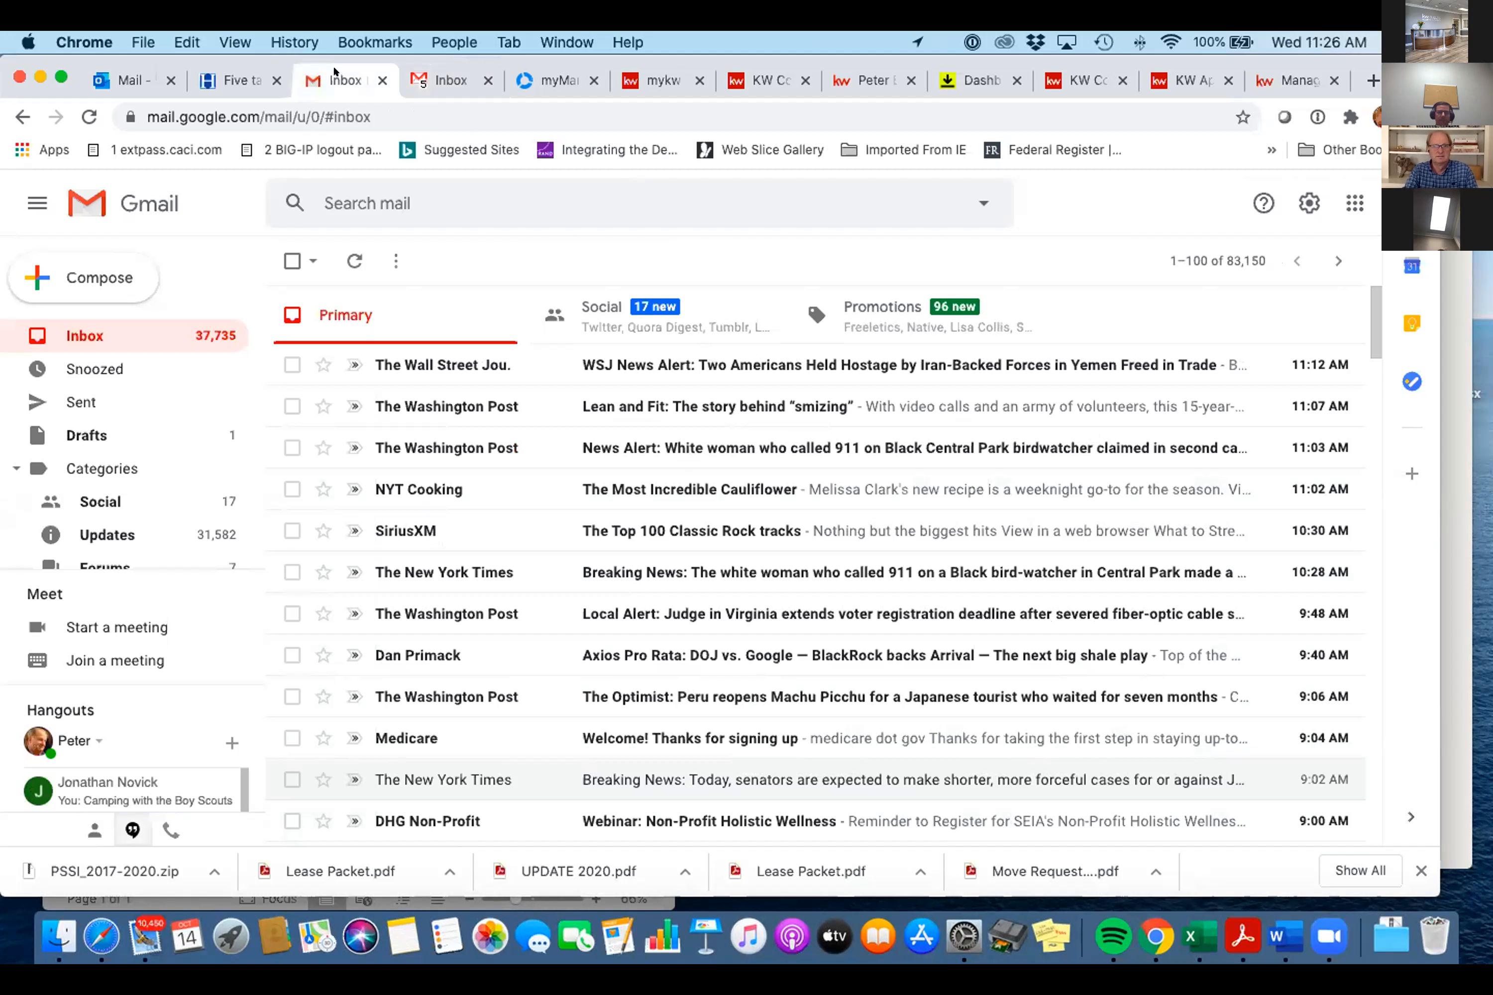
left_click(124, 72)
left_click(340, 72)
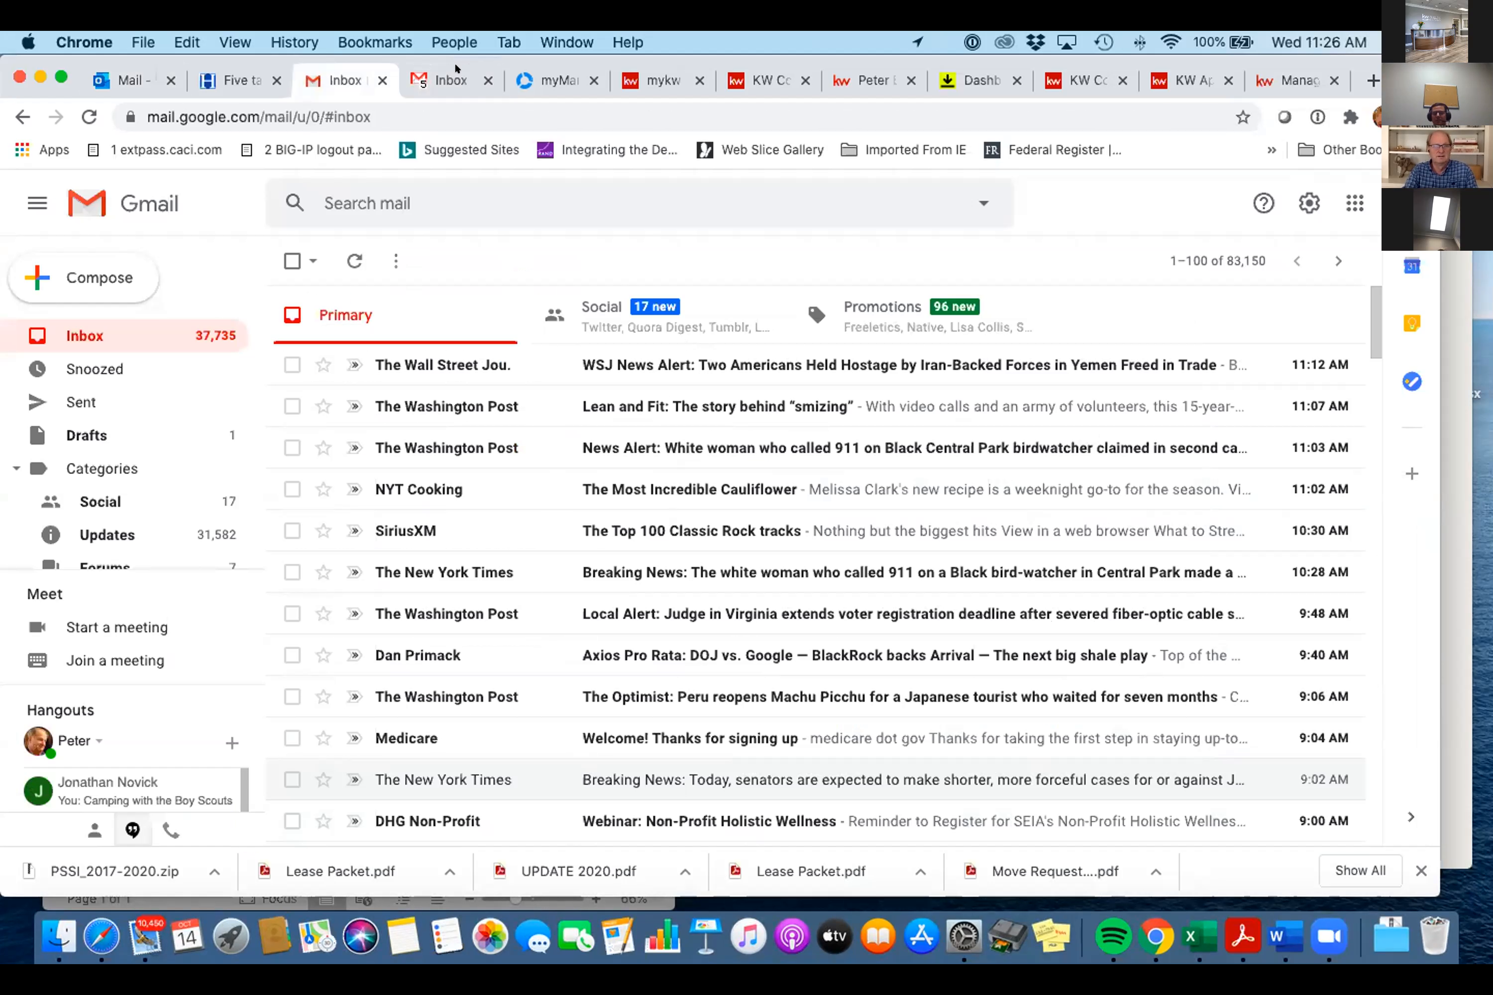
left_click(452, 77)
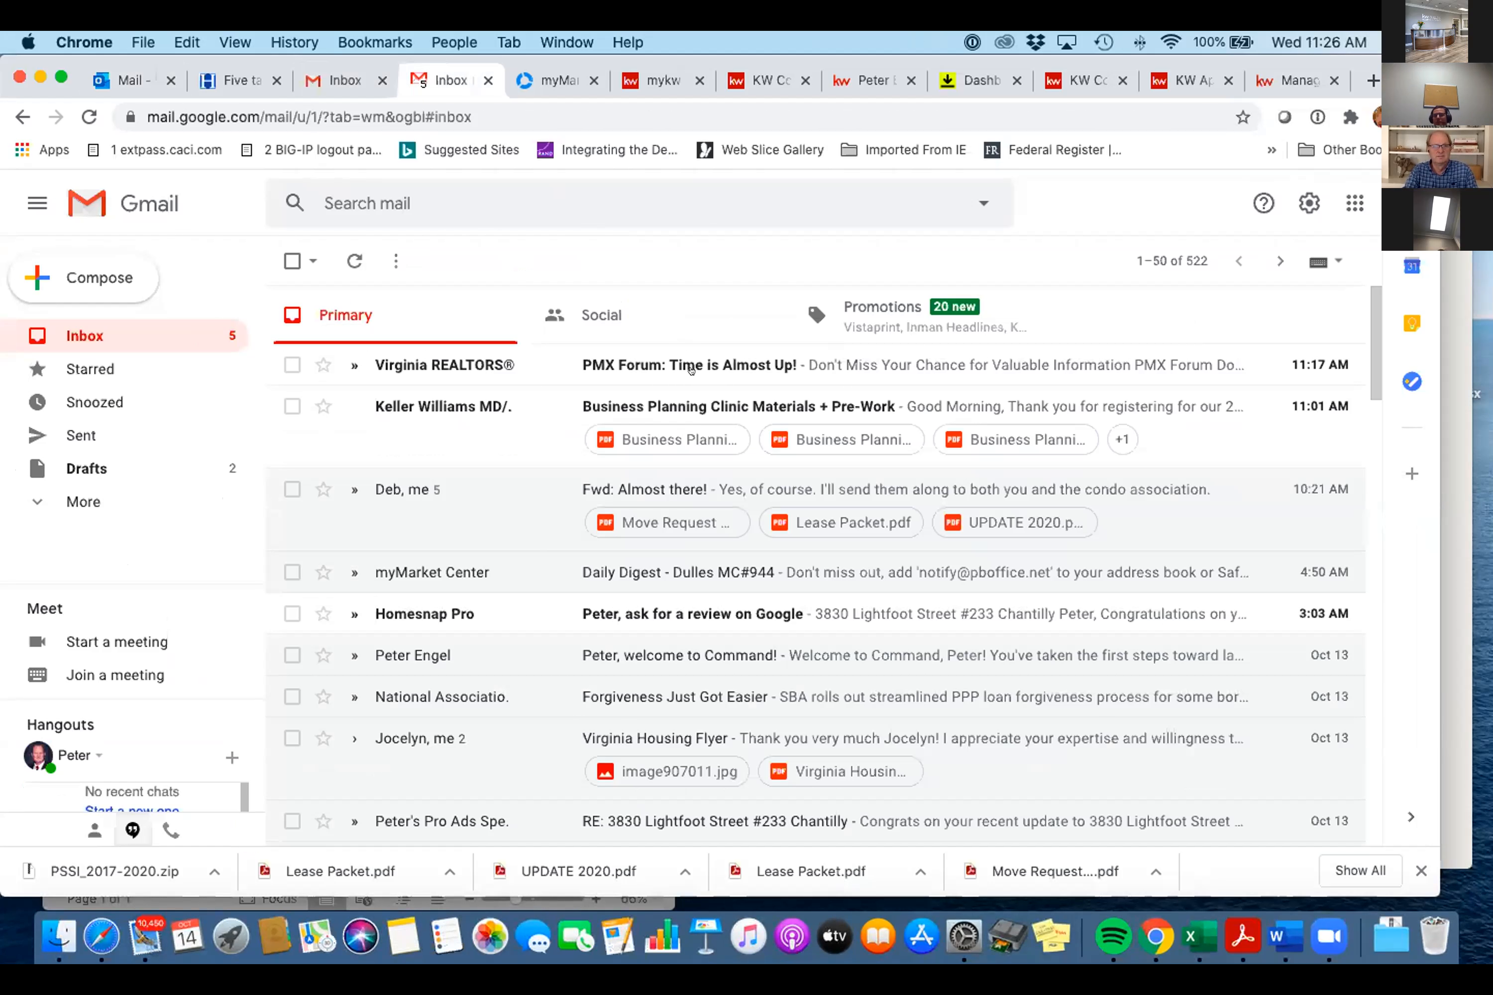
- Open the Keller Williams MD/DC 'Business Planning Clinic Materials + Pre-Work' email
left_click(709, 403)
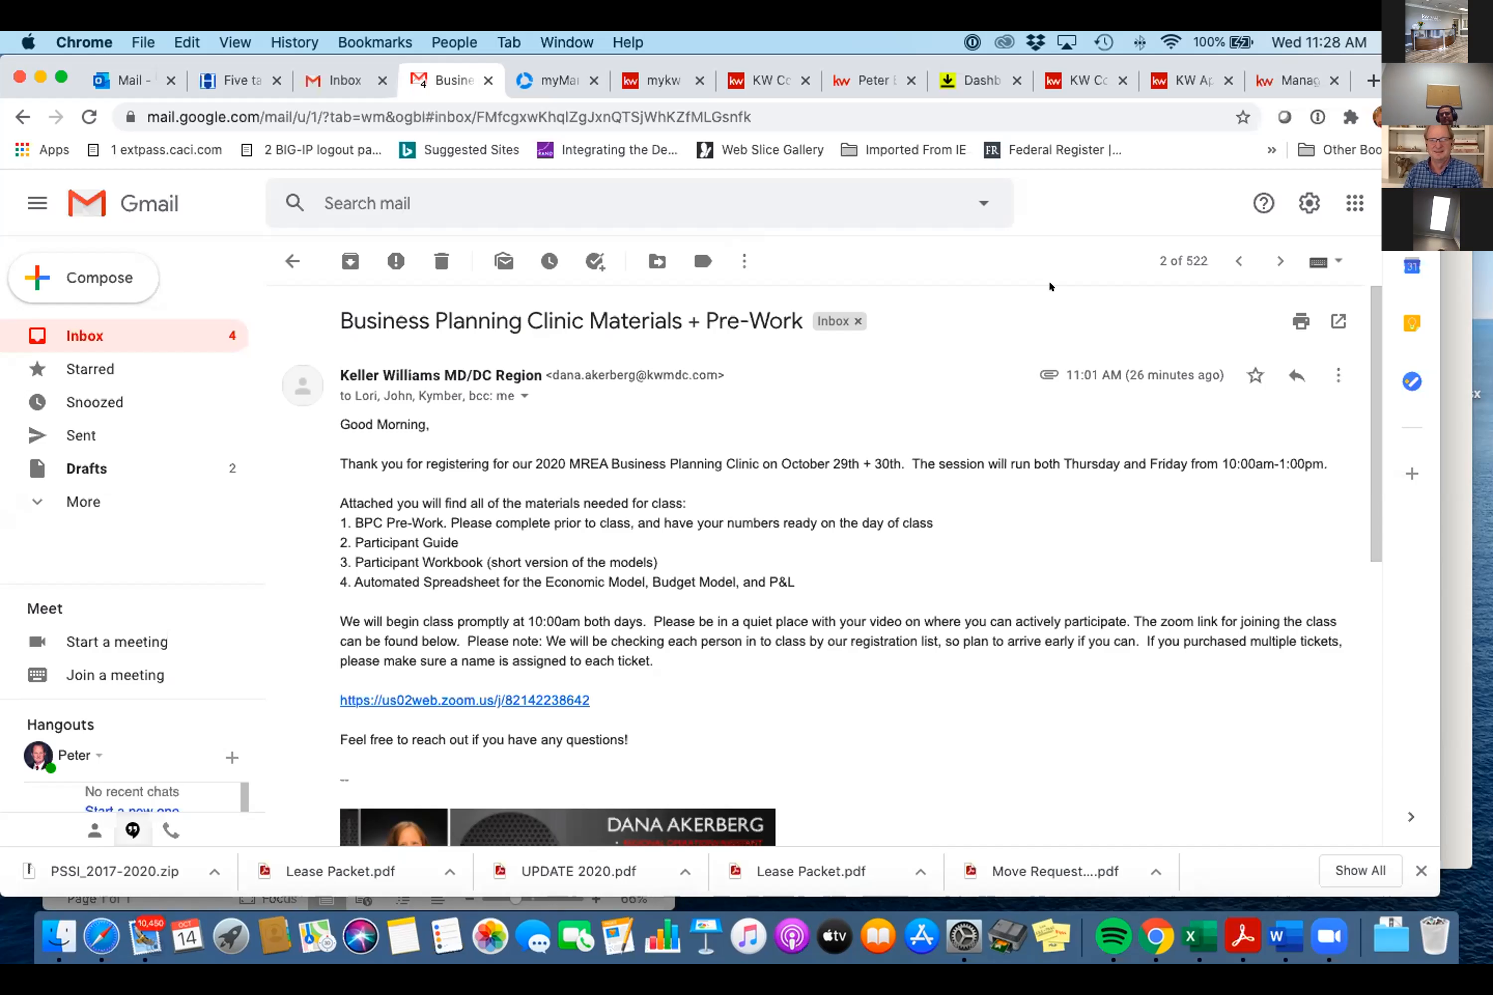
left_click(766, 84)
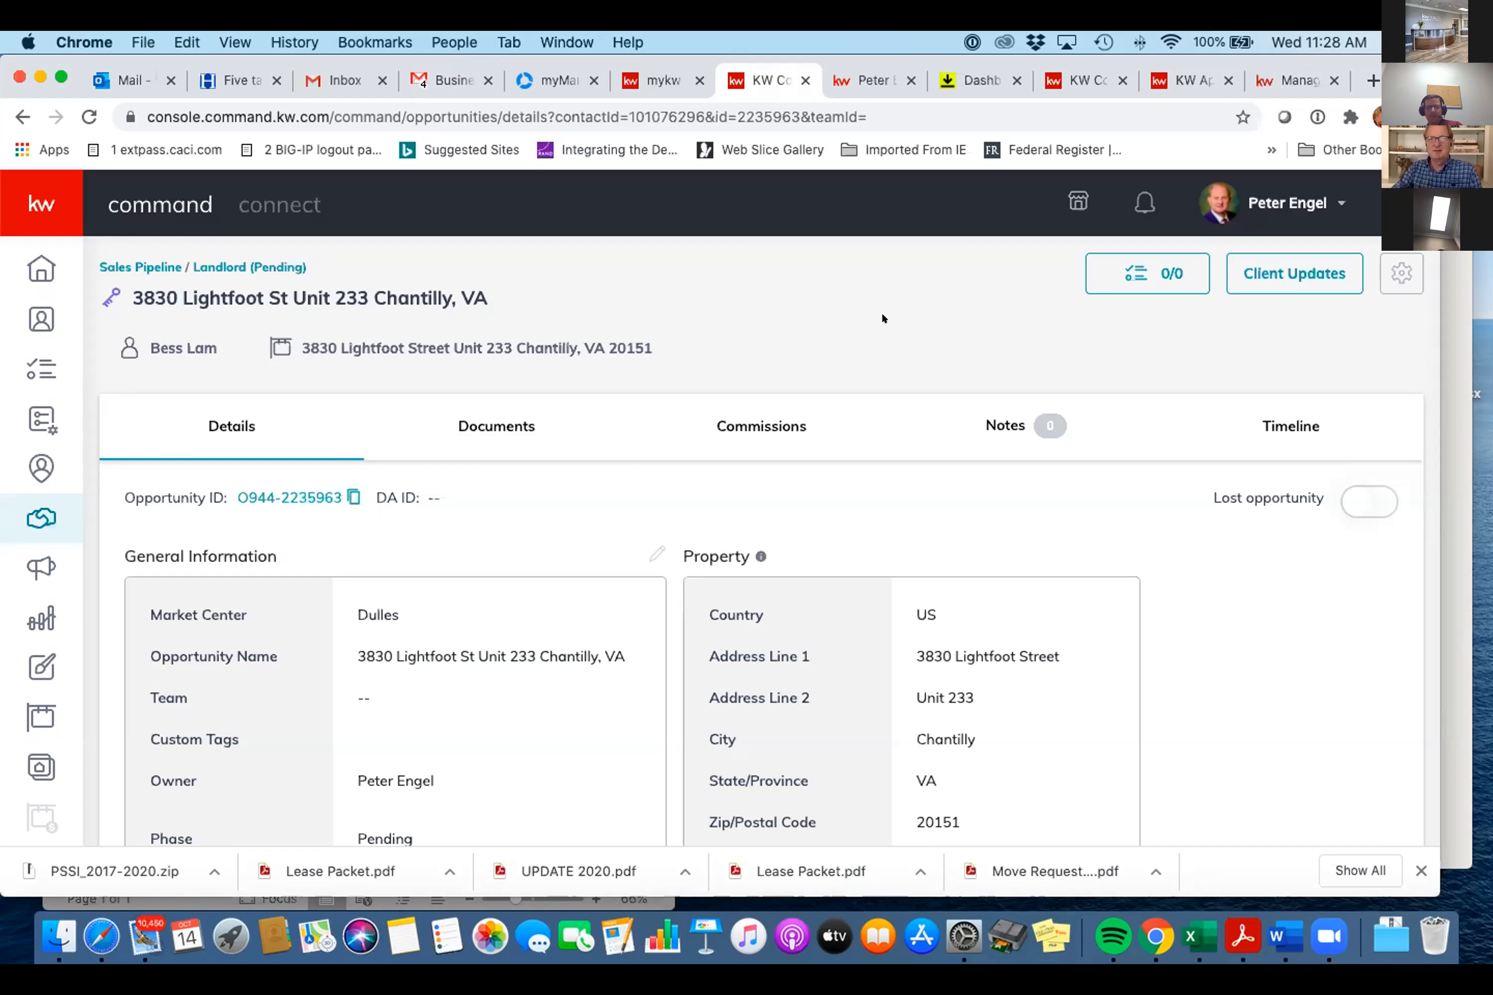
- Bring Zoom forward, quit it from the zoom.us menu, and confirm leaving the meeting
left_click(1317, 947)
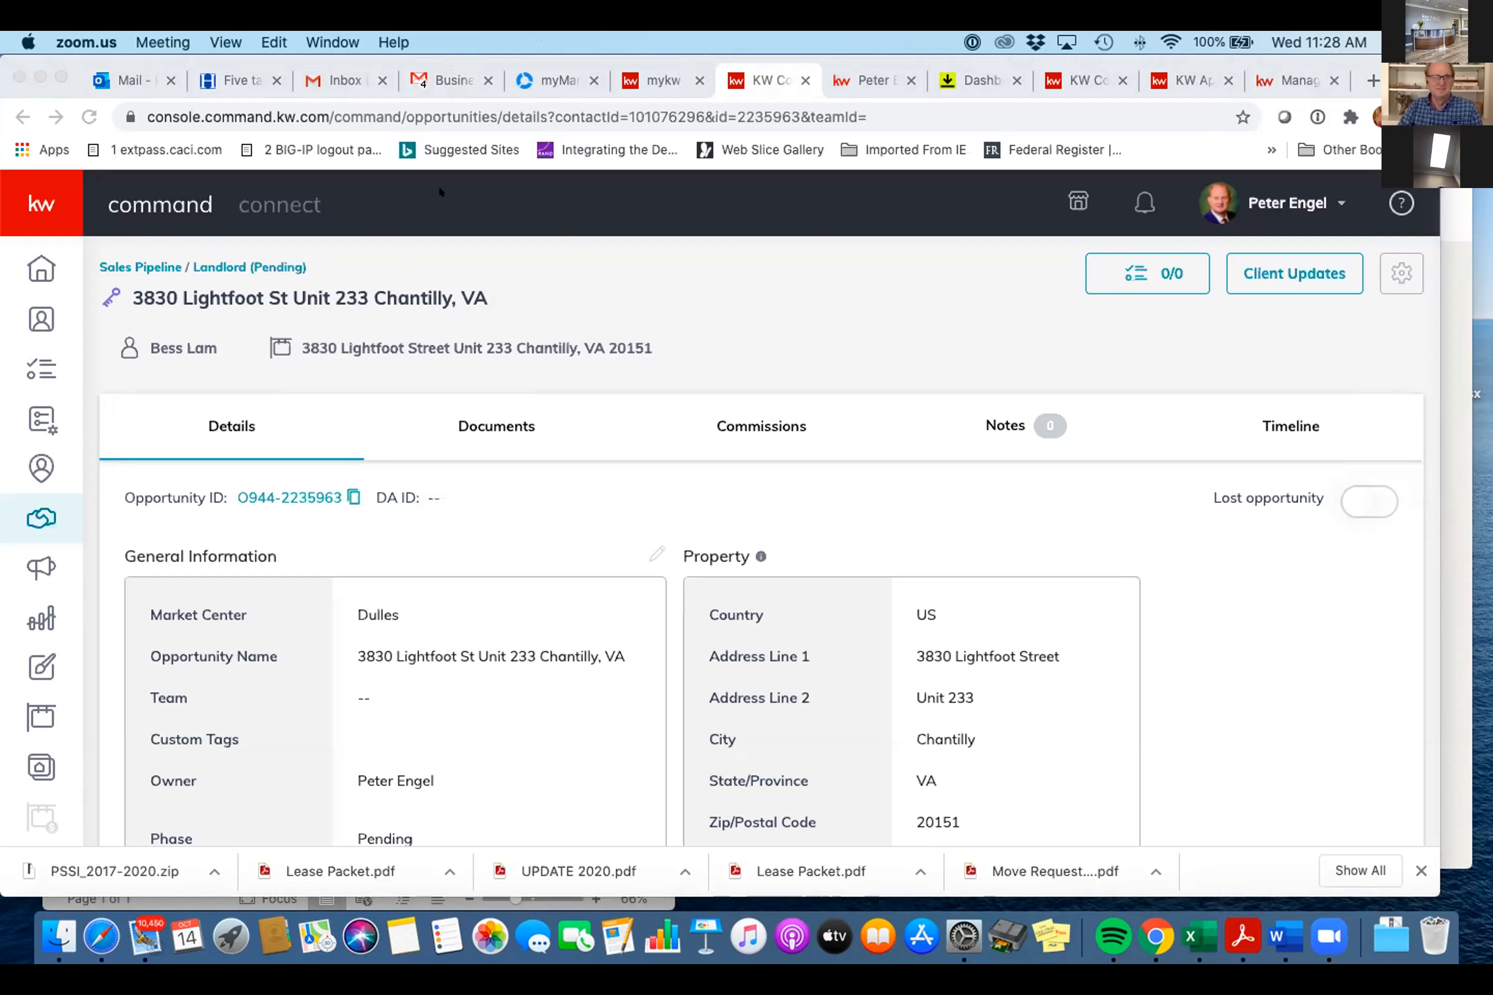
left_click(76, 39)
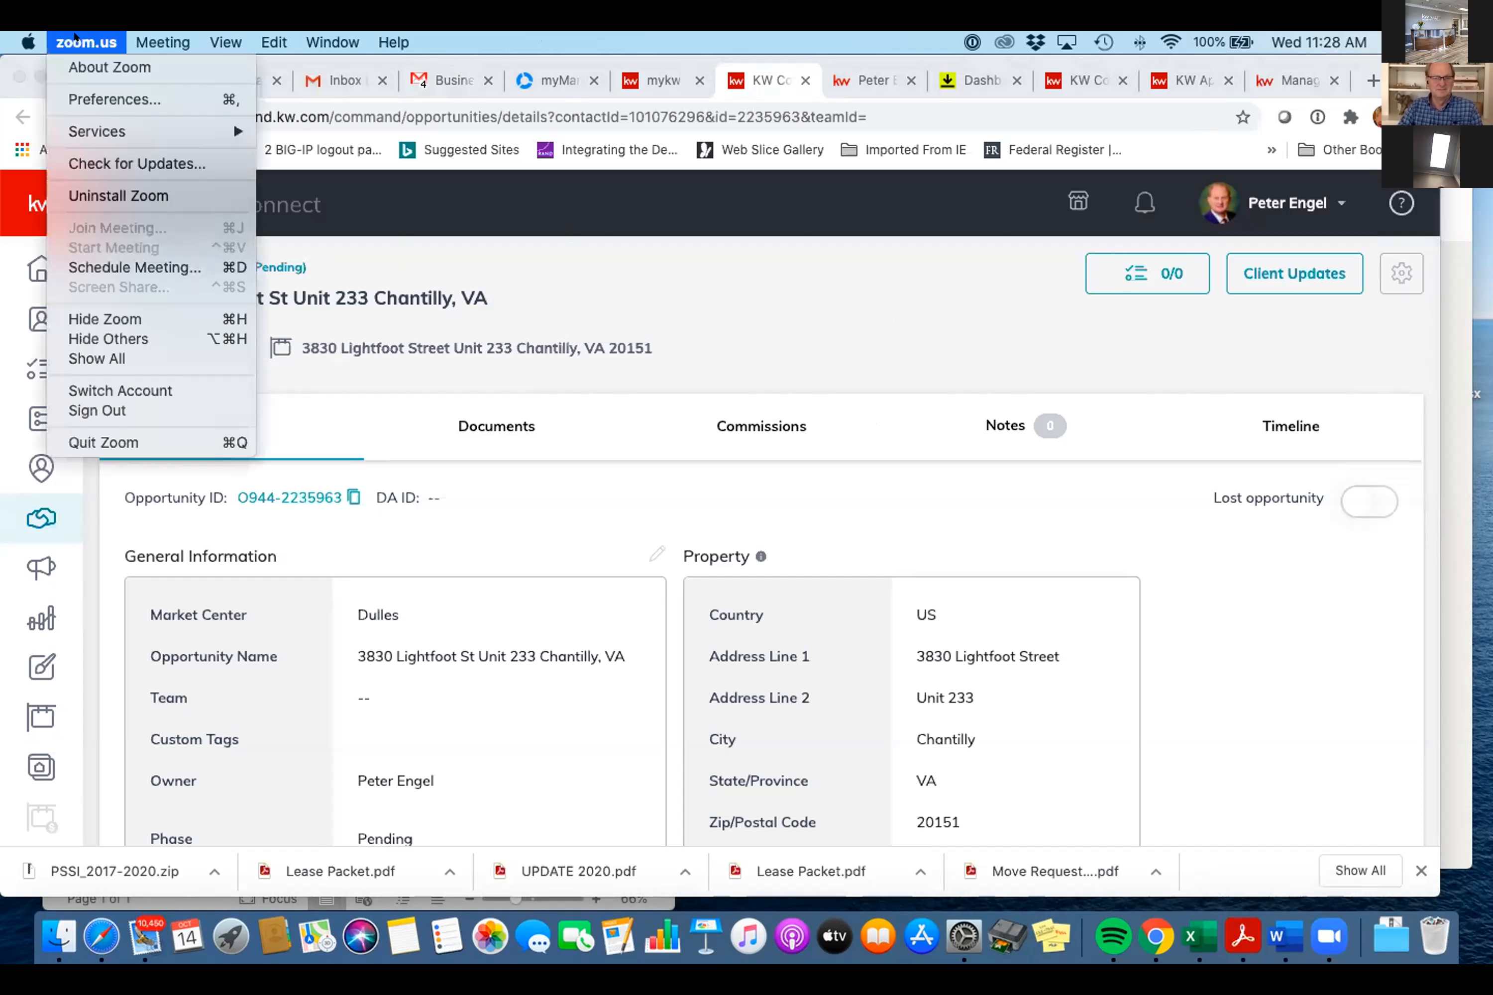
left_click(174, 440)
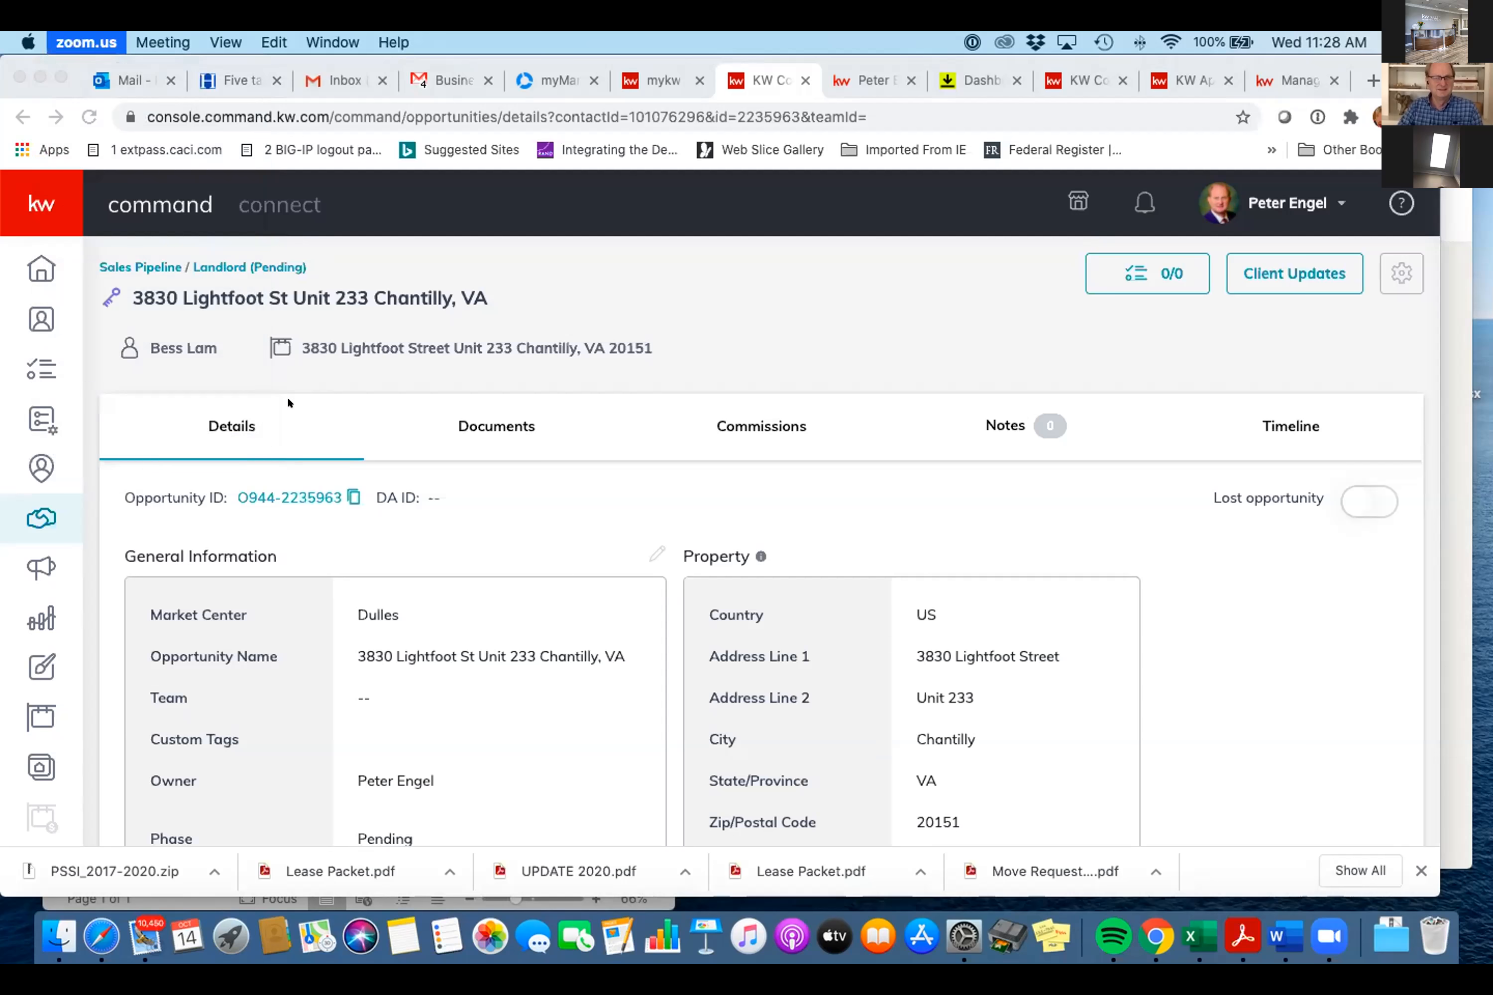
left_click(771, 469)
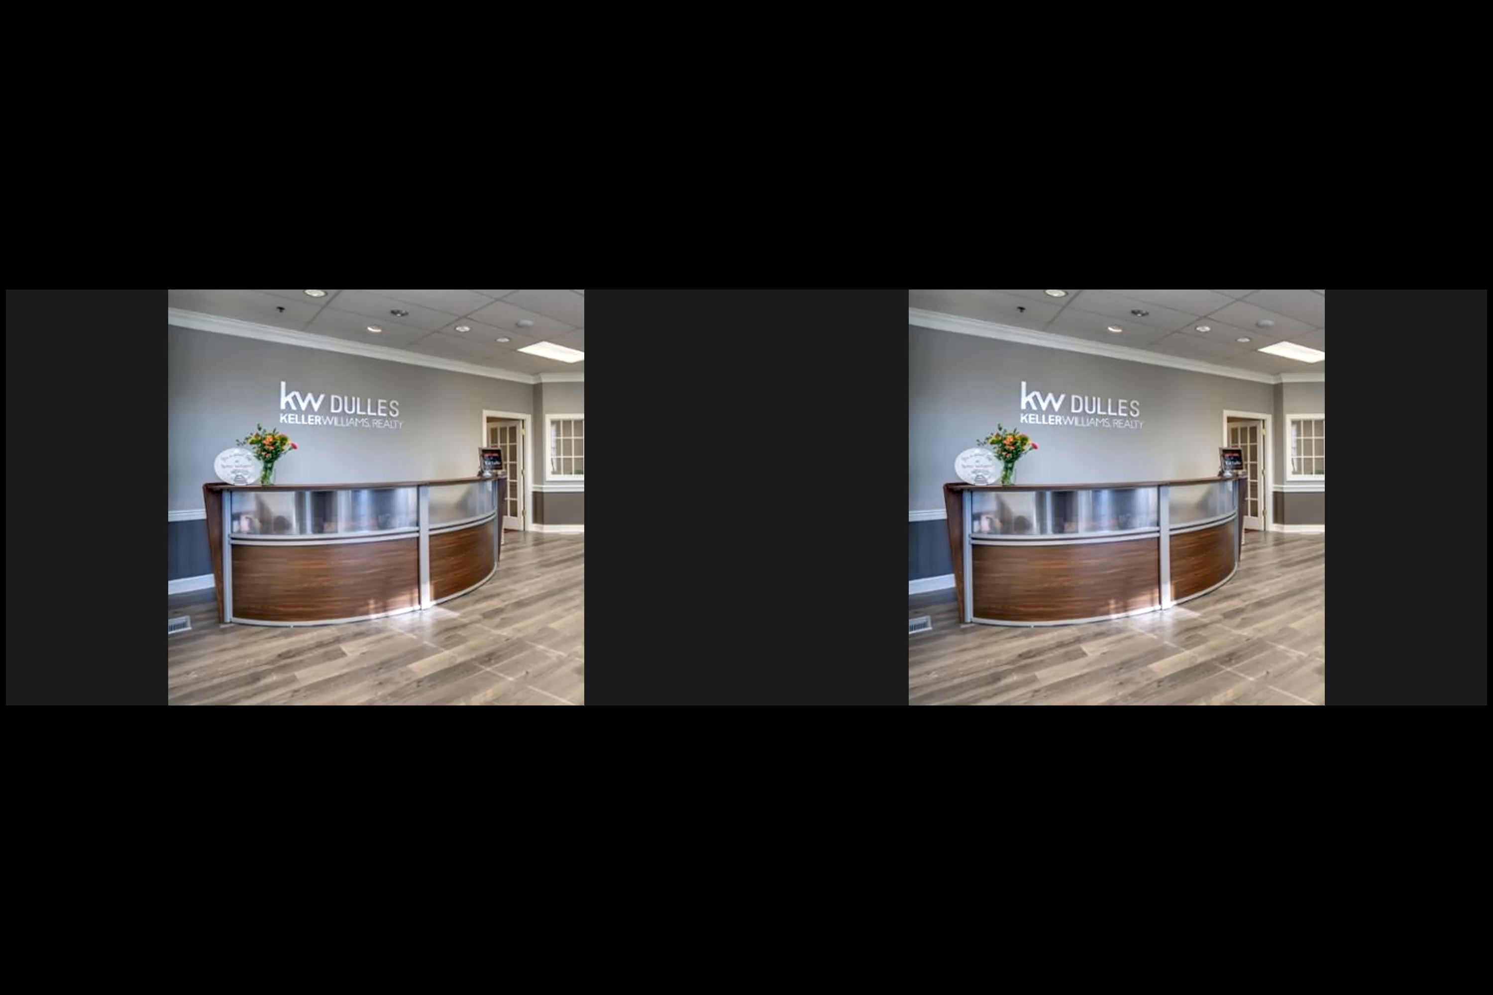